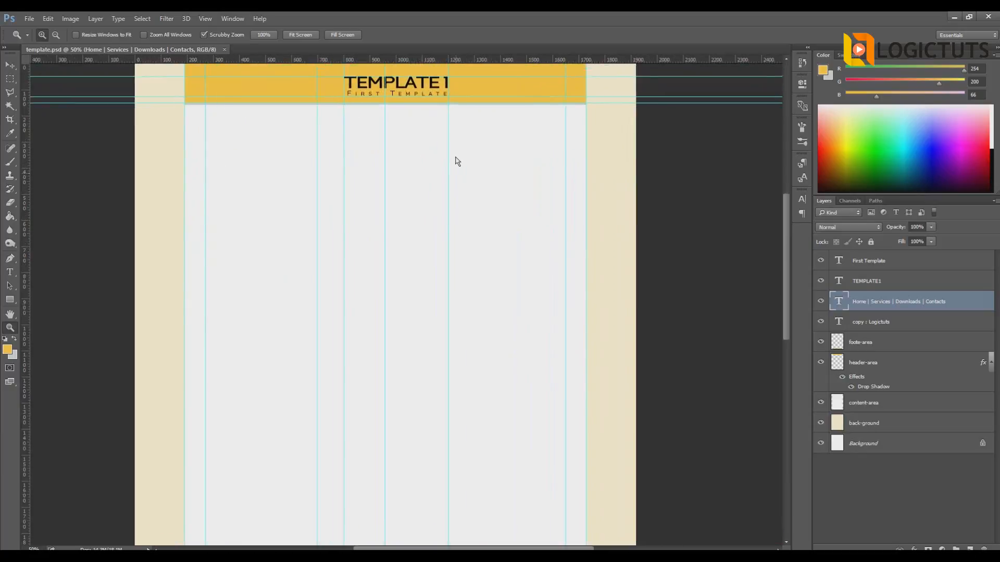
# - Review the page design in Photoshop and as template.jpg in the browser, and compare it with the template-1.png layout sketch
pyautogui.scroll(-5, 460, 232)
pyautogui.scroll(4, 459, 234)
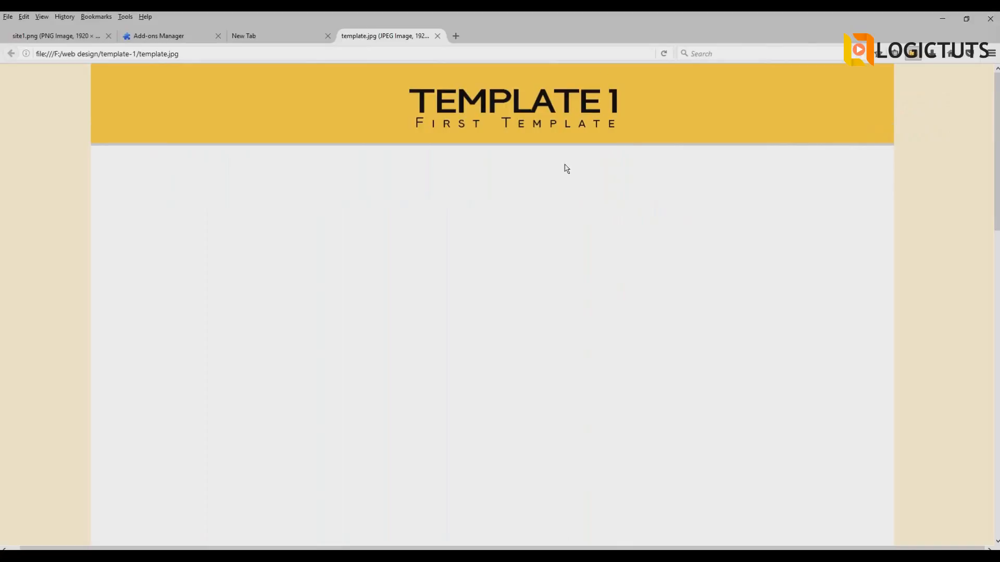
pyautogui.scroll(-5, 566, 209)
pyautogui.scroll(-5, 568, 221)
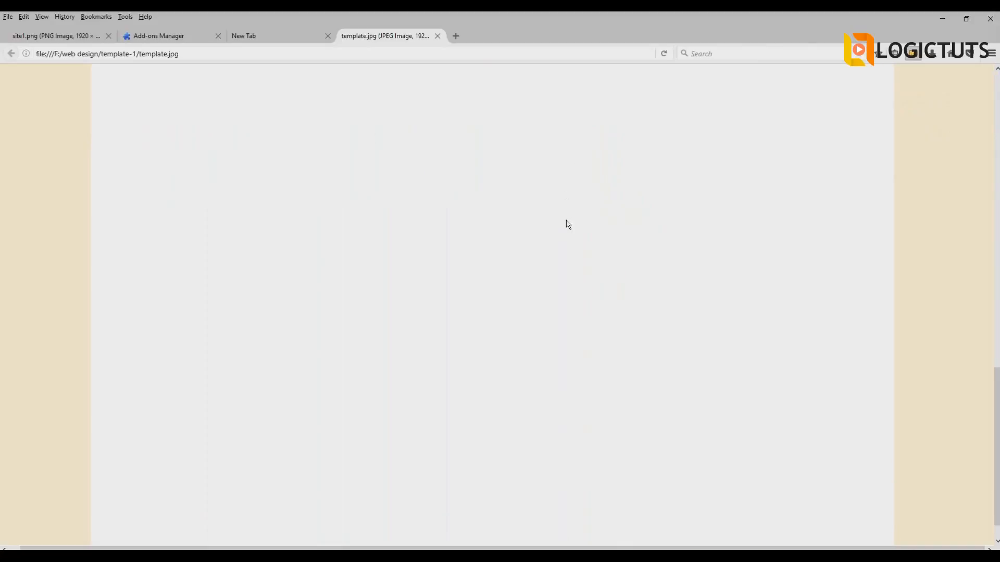
pyautogui.scroll(10, 569, 234)
pyautogui.scroll(1, 568, 234)
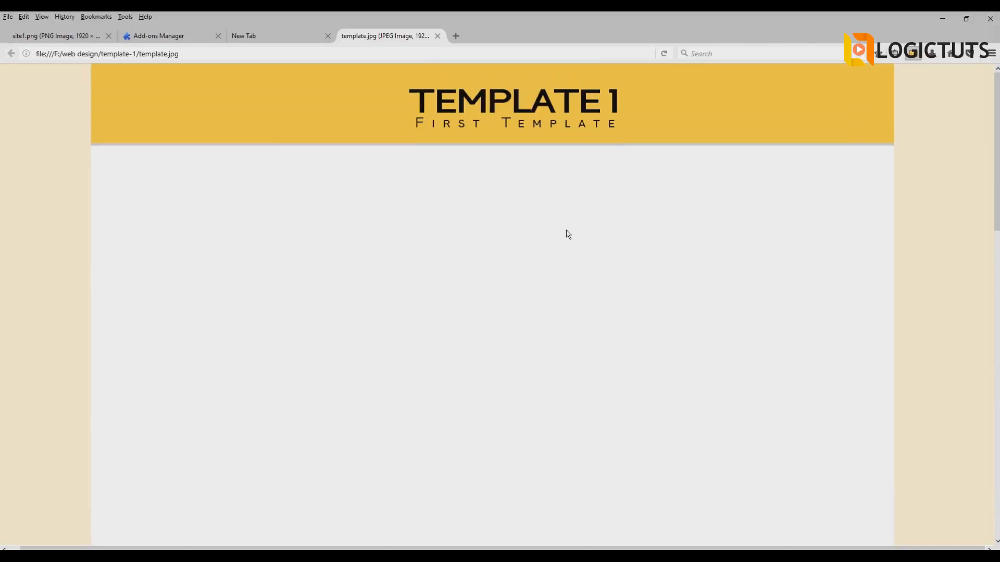
pyautogui.click(443, 556)
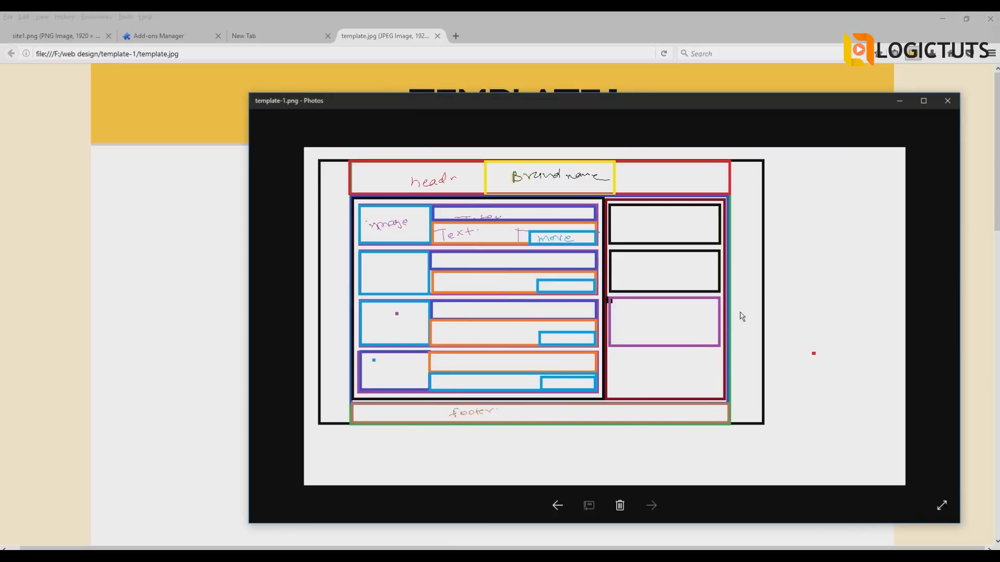
pyautogui.click(119, 257)
pyautogui.click(549, 154)
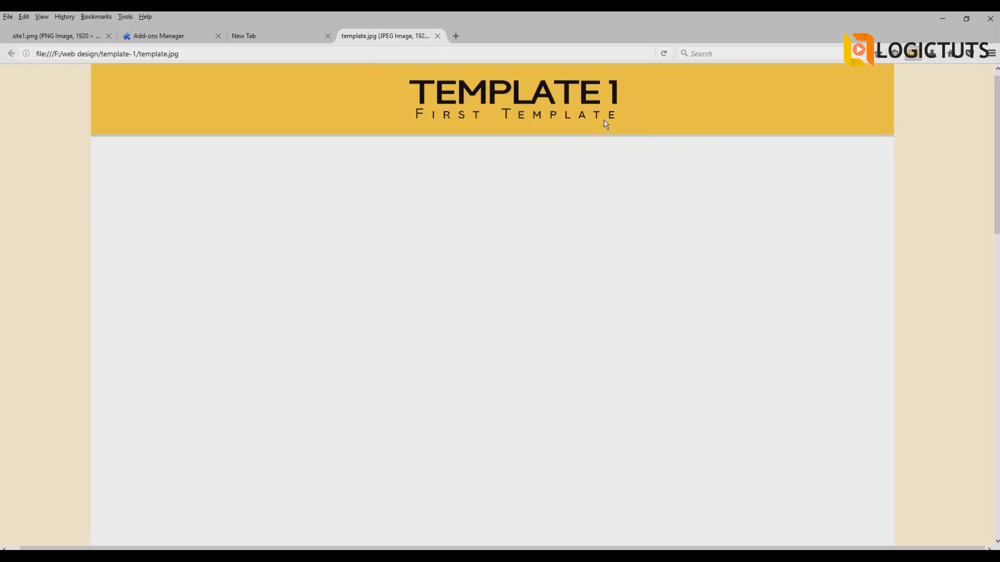
# - Measure the content area below the header across its full width, check the template-1.png sketch, and clear the measurement
pyautogui.click(912, 53)
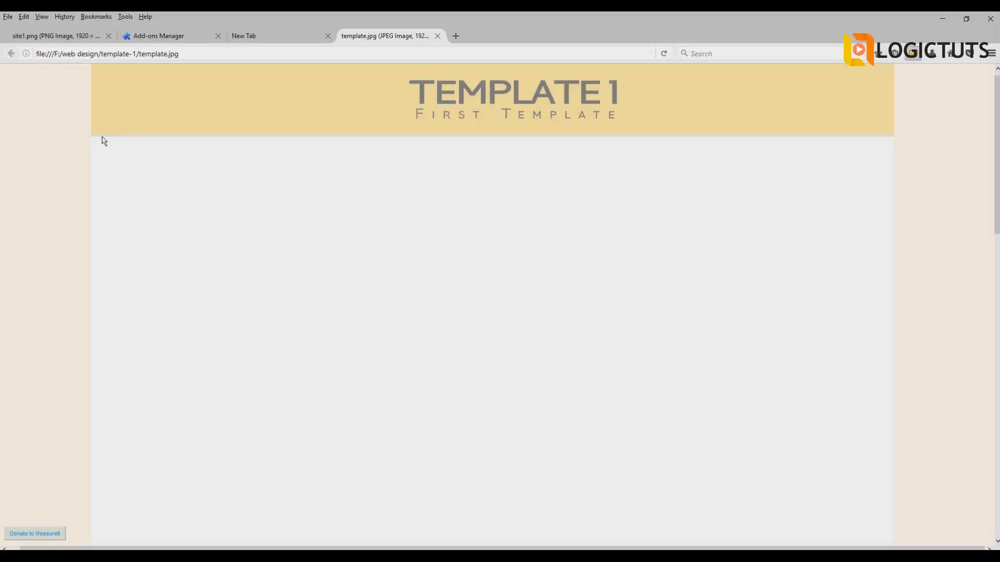
pyautogui.moveTo(91, 137); pyautogui.dragTo(894, 457)
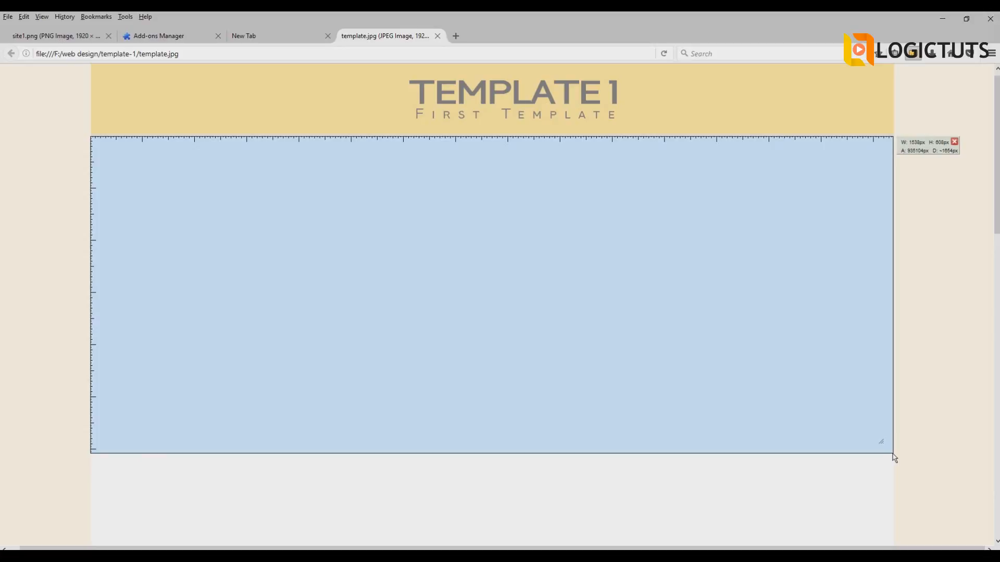
pyautogui.moveTo(893, 457); pyautogui.dragTo(893, 494)
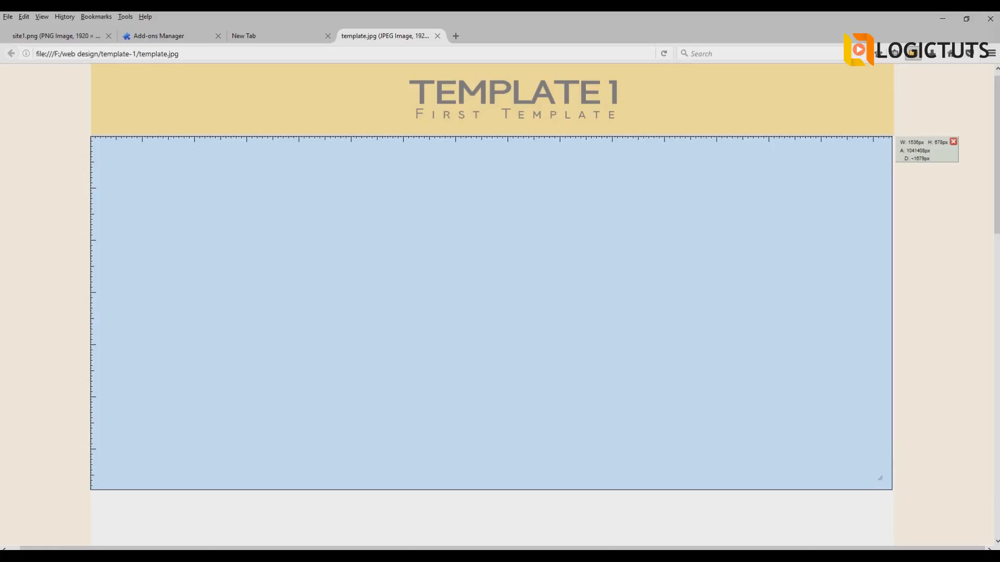
pyautogui.click(459, 558)
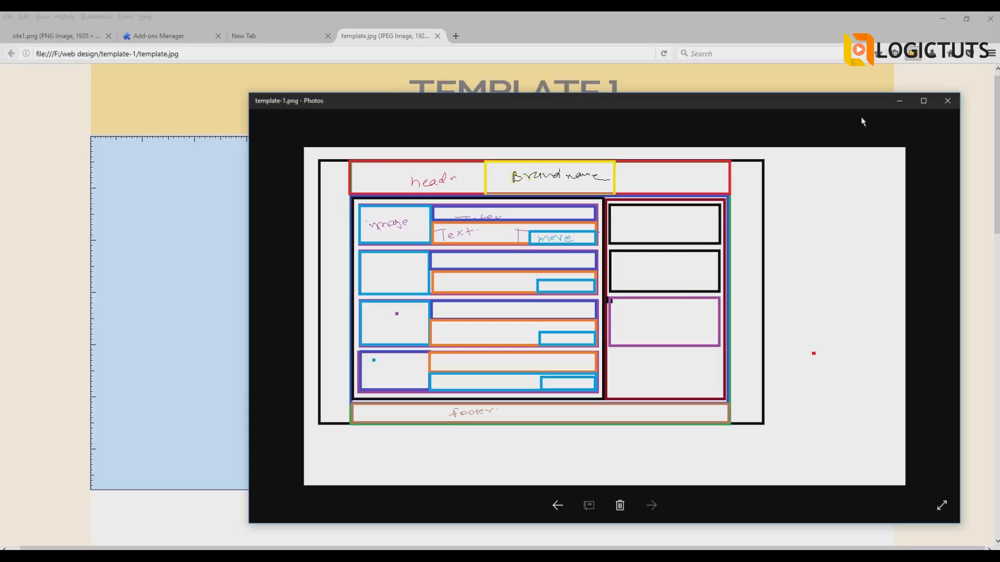
pyautogui.click(898, 102)
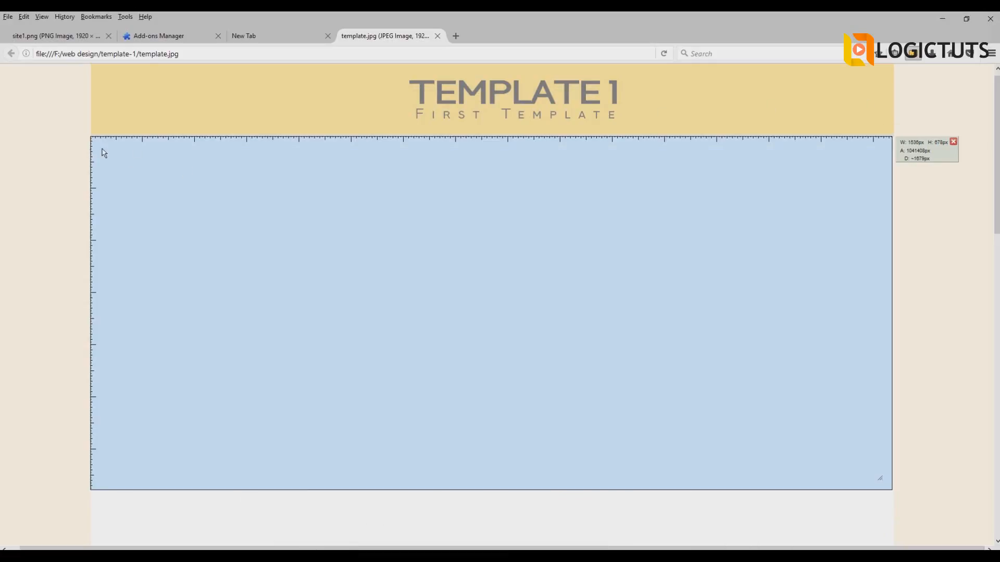
pyautogui.press('Escape')
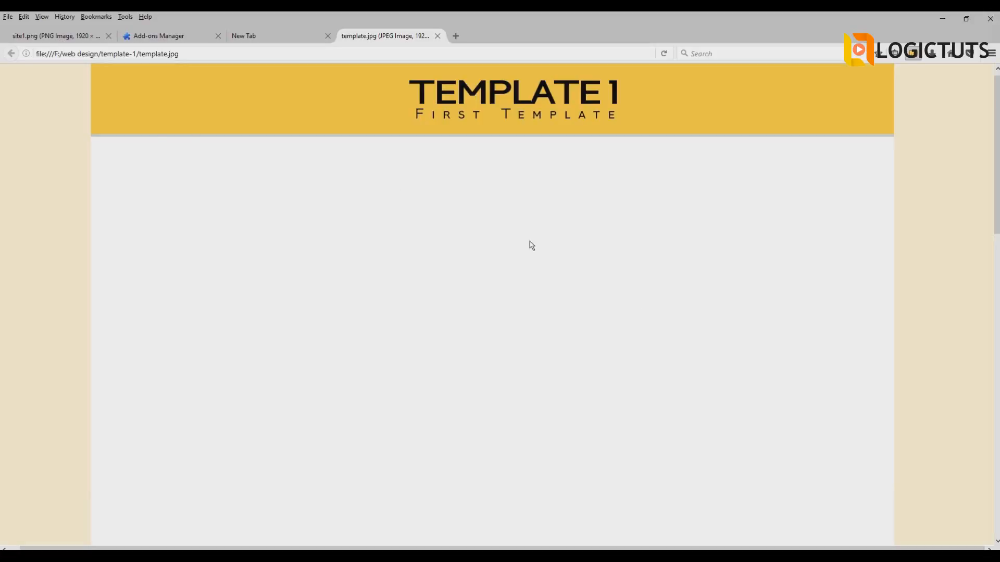
# - Measure a thin full-width spacing strip under the header and the main column block below it
pyautogui.click(916, 52)
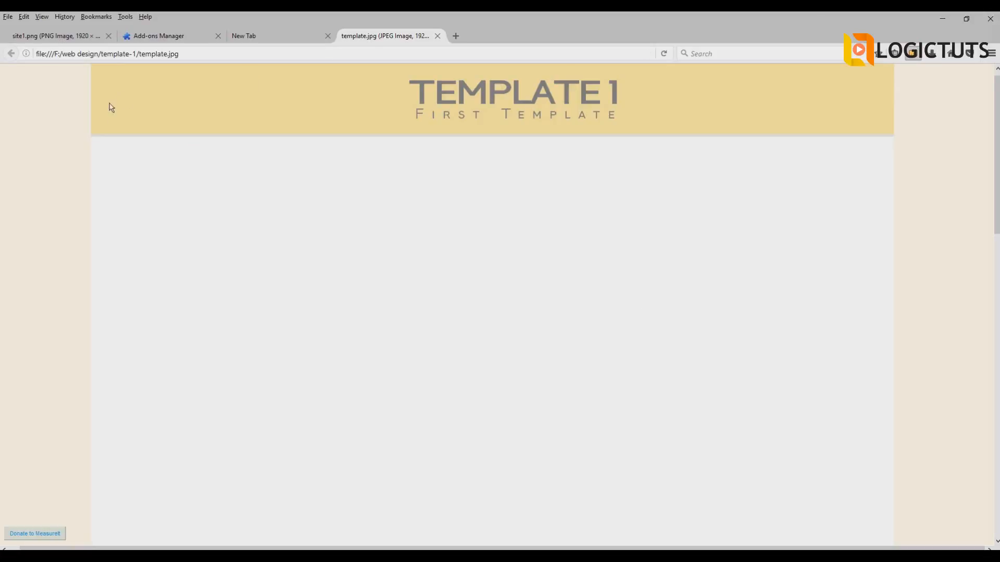
pyautogui.moveTo(91, 137); pyautogui.dragTo(895, 164)
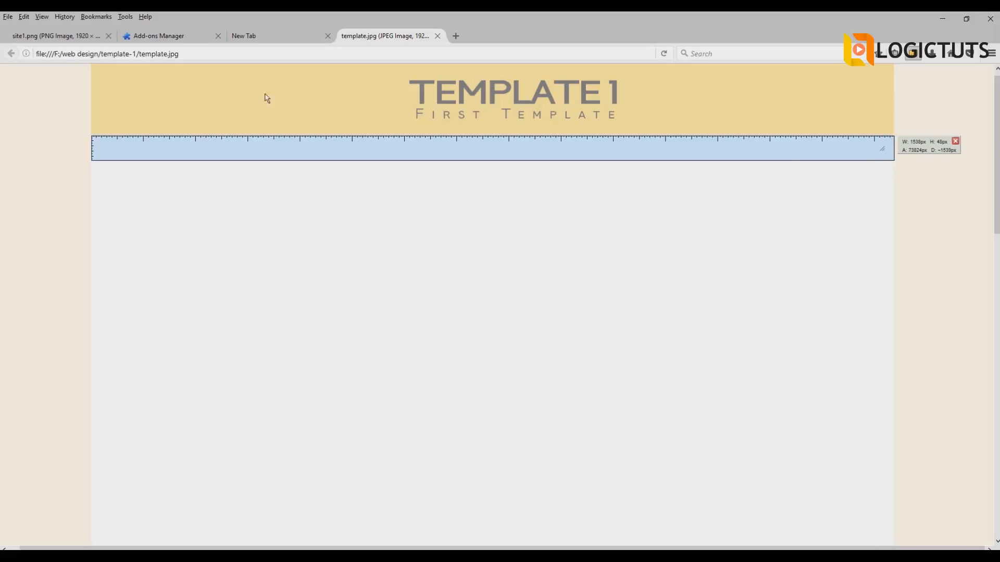
pyautogui.moveTo(91, 162); pyautogui.dragTo(666, 529)
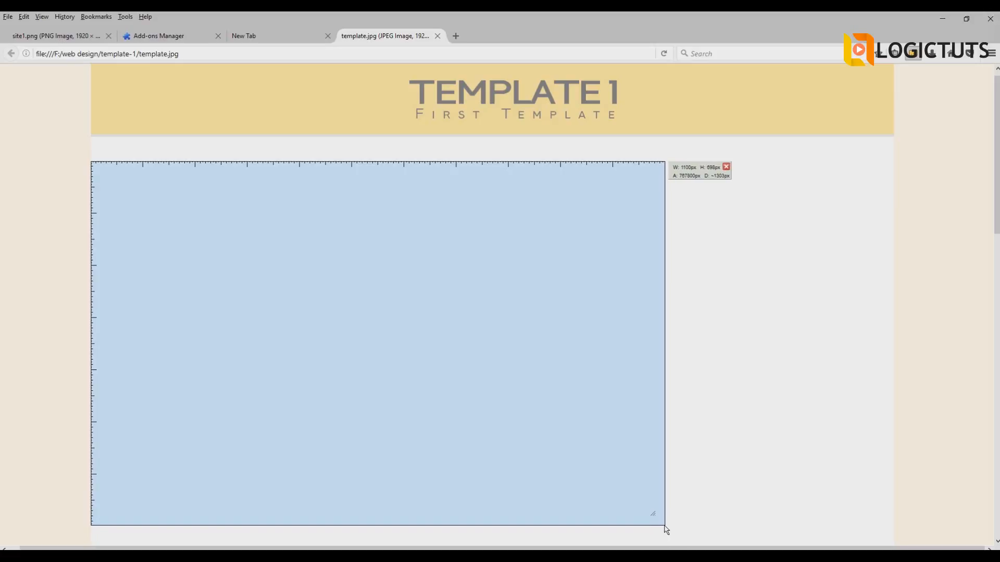
pyautogui.scroll(-3, 281, 330)
pyautogui.scroll(4, 281, 330)
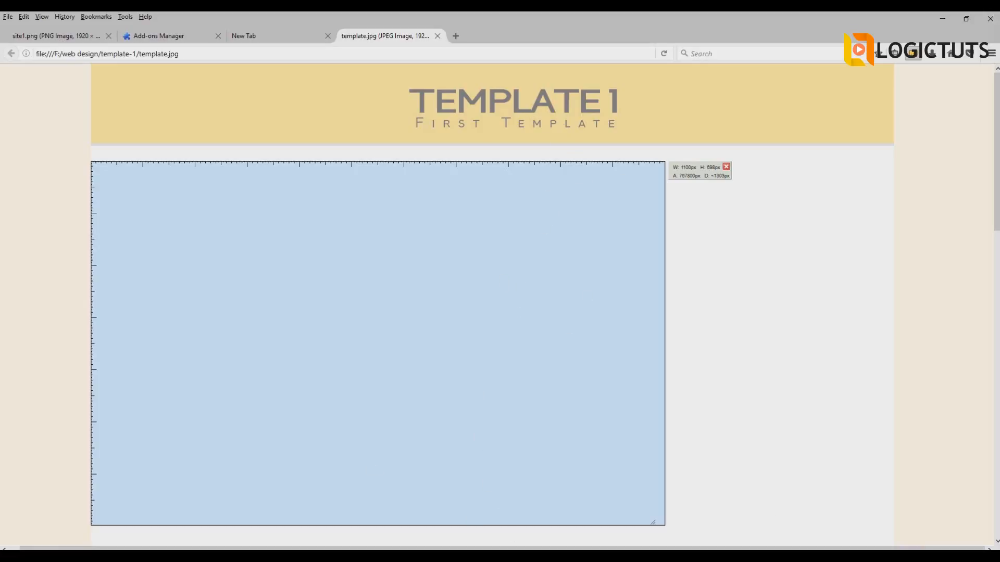
# - Bring the header into view in Photoshop, and insert a blank line under the brand_name opening brace in notes.txt
pyautogui.hotkey('alt', 'Tab')
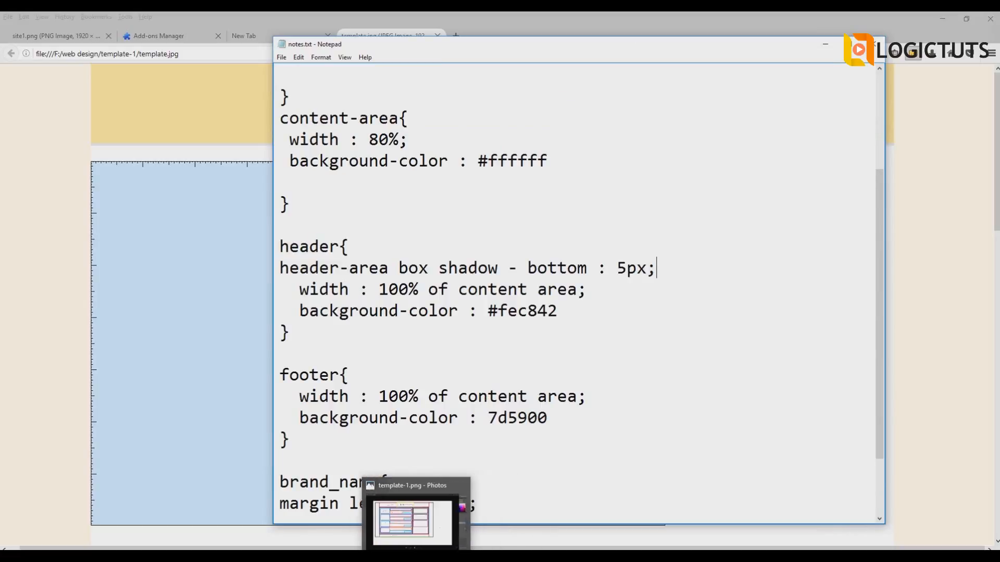
pyautogui.click(447, 557)
pyautogui.scroll(5, 549, 318)
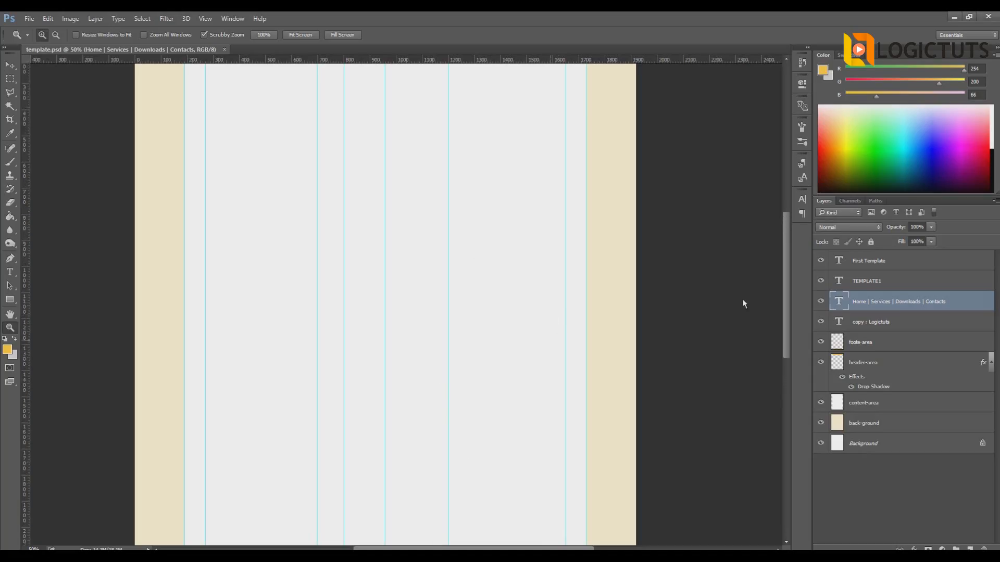
pyautogui.moveTo(788, 289); pyautogui.dragTo(781, 223)
pyautogui.hotkey('alt', 'Tab')
pyautogui.scroll(3, 580, 297)
pyautogui.scroll(-4, 415, 273)
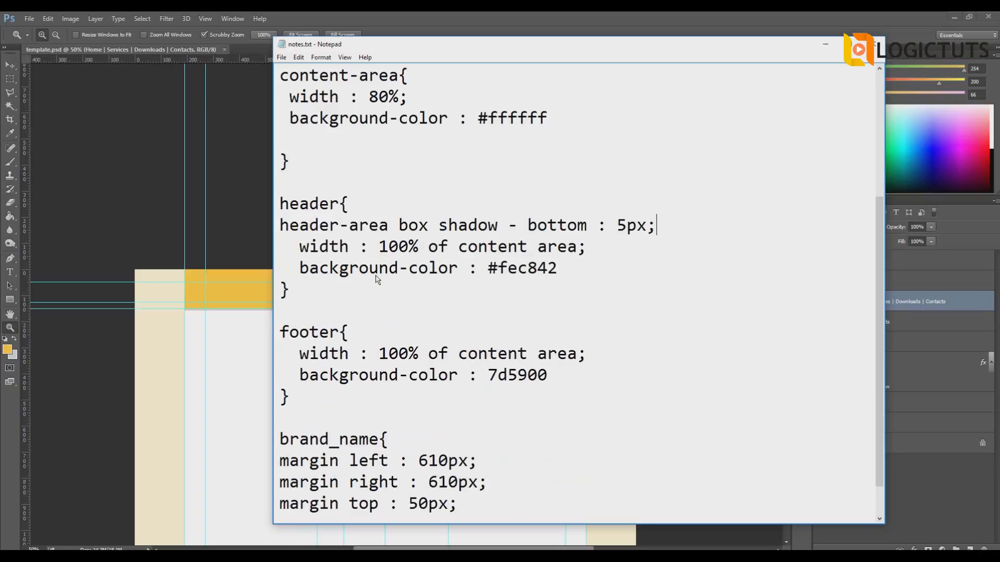
pyautogui.click(397, 399)
pyautogui.press('Return')
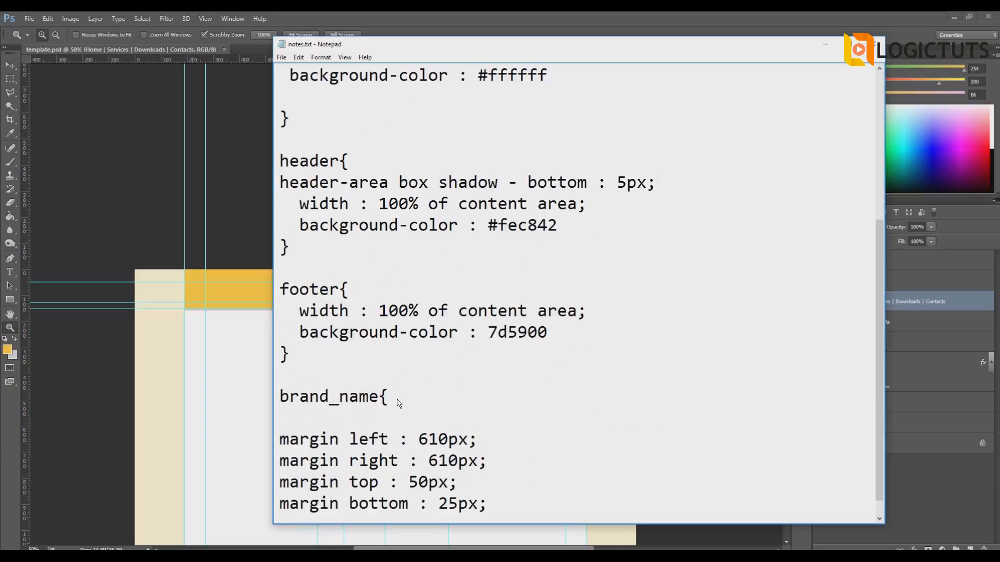
pyautogui.moveTo(422, 45); pyautogui.dragTo(693, 113)
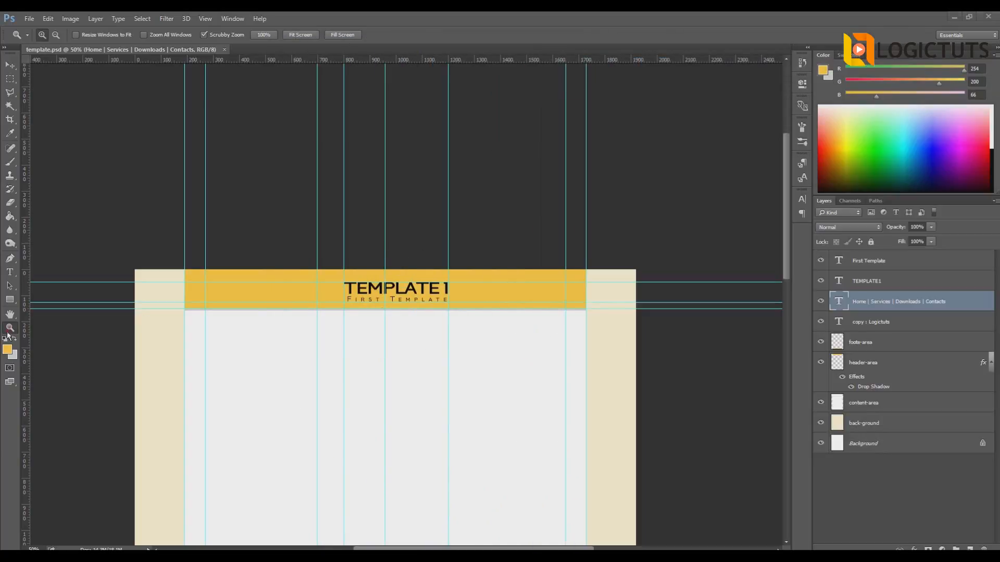
# - In Photoshop, select the TEMPLATE 1 header text for editing to check its font
pyautogui.click(357, 286)
pyautogui.click(358, 285)
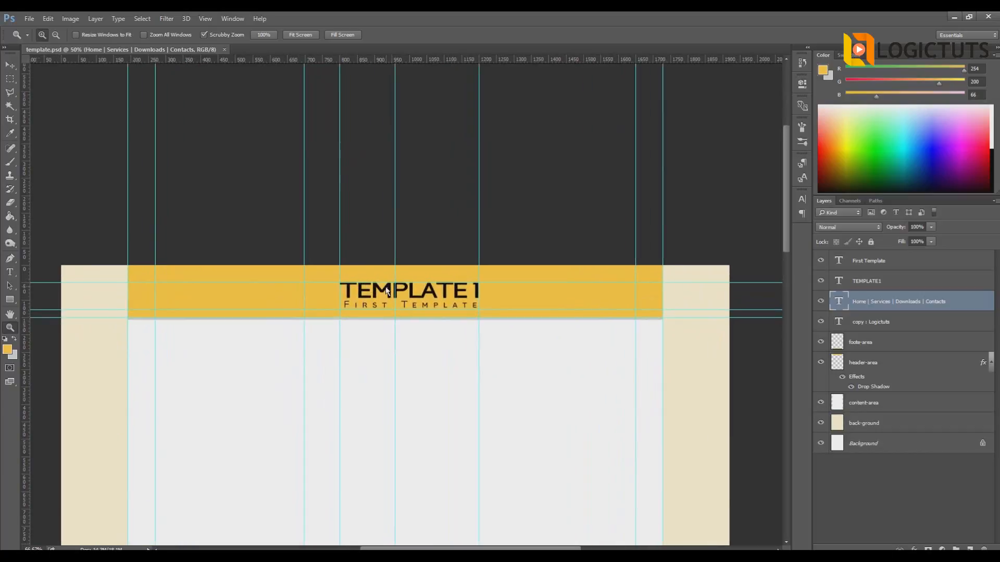
pyautogui.click(395, 312)
pyautogui.click(442, 360)
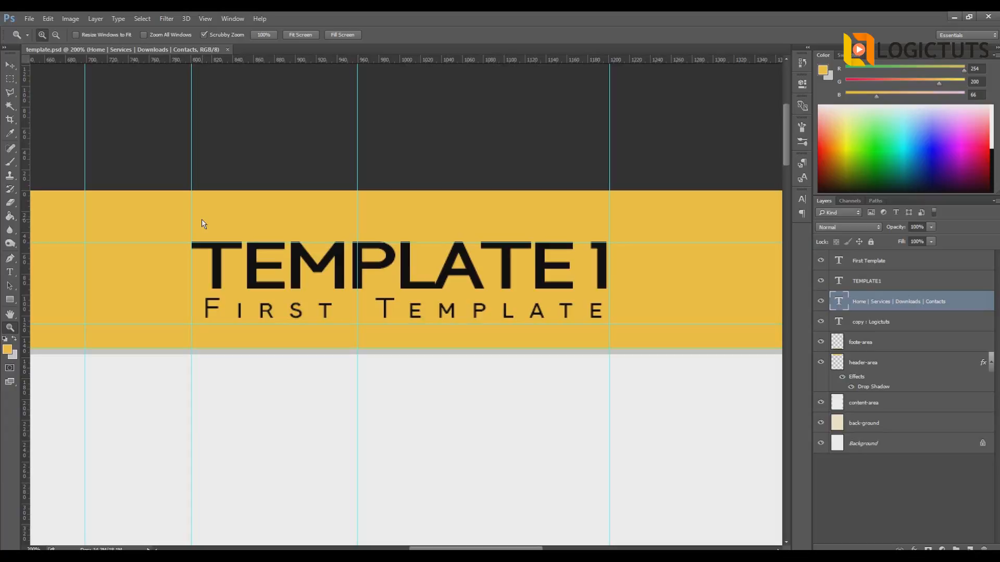
pyautogui.click(10, 272)
pyautogui.click(211, 270)
pyautogui.moveTo(210, 266); pyautogui.dragTo(575, 259)
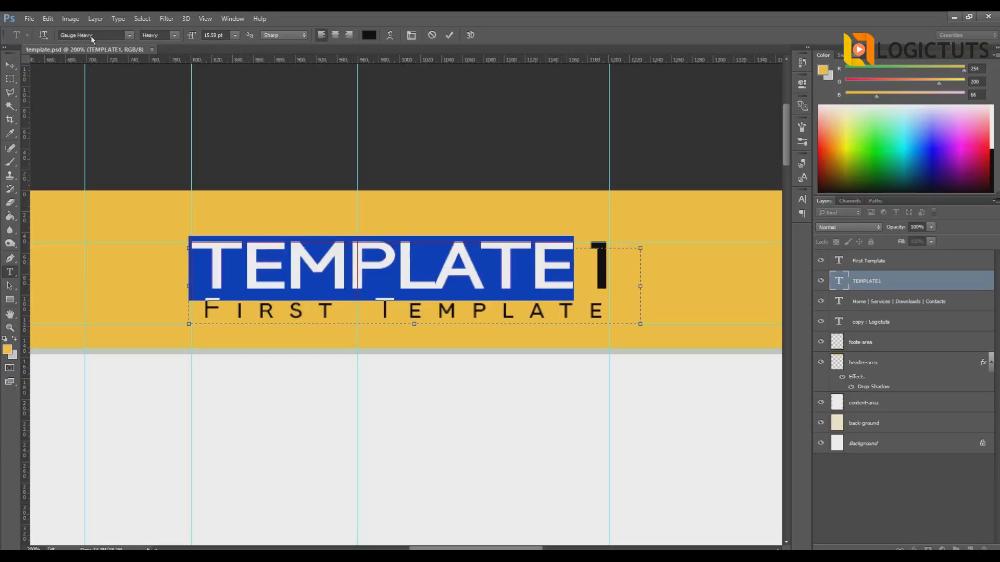
# - Switch to notes.txt and write "font name : gauge heavy" on the empty line in the brand_name block
pyautogui.hotkey('alt', 'Tab')
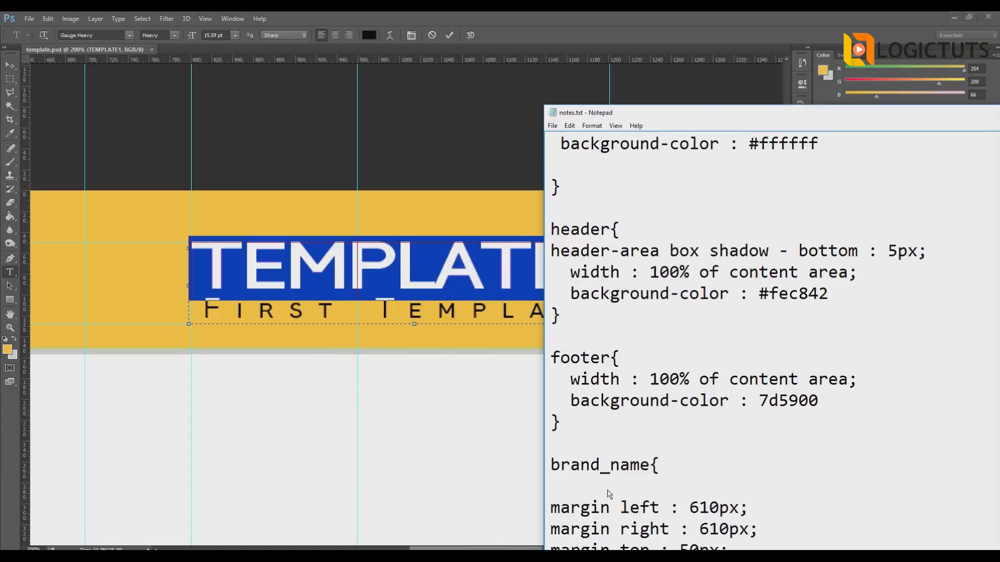
pyautogui.write('font name : gauge hea')
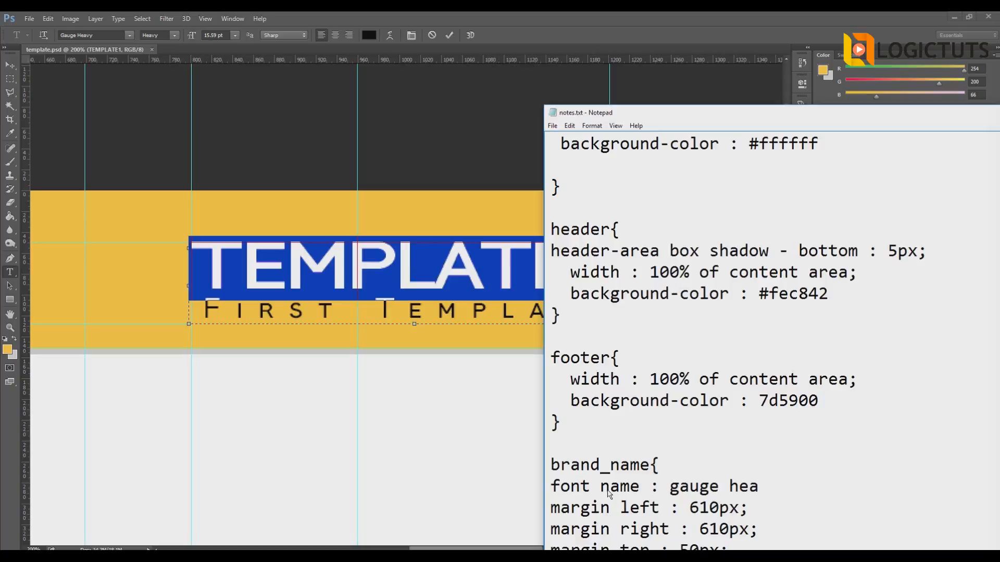
pyautogui.write('vy')
# - Switch to Photoshop and open the First Template subtitle for text editing to check its font
pyautogui.click(12, 80)
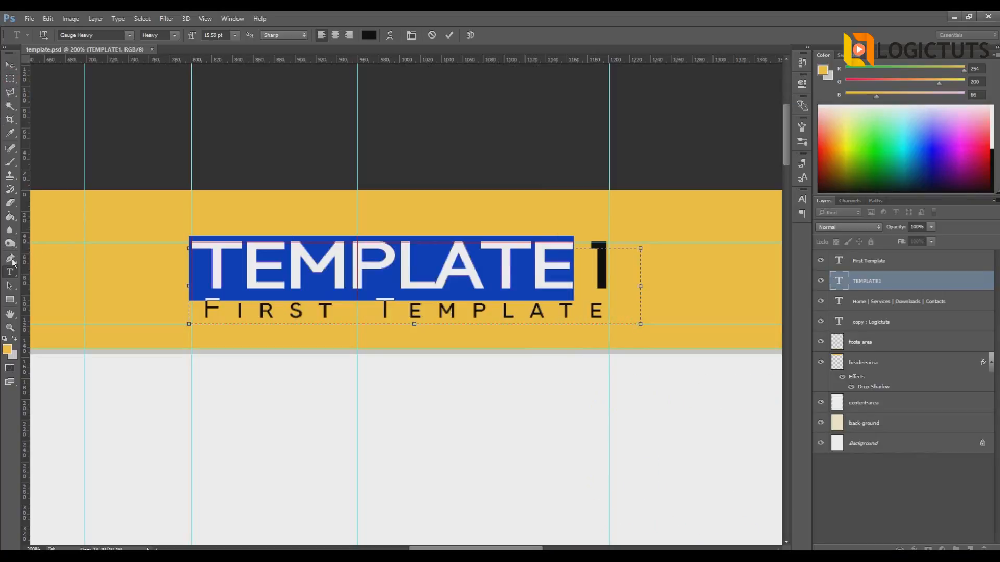
pyautogui.click(10, 258)
pyautogui.click(10, 271)
pyautogui.click(229, 311)
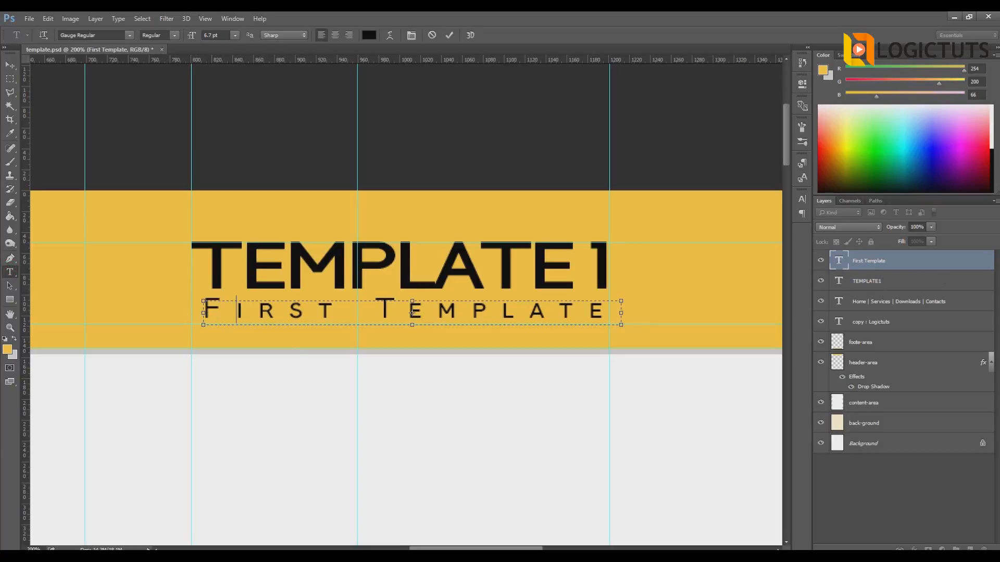
# - In notes.txt, add the line "sub title - font : gauge regular" below the font name in the brand_name block
pyautogui.click(524, 541)
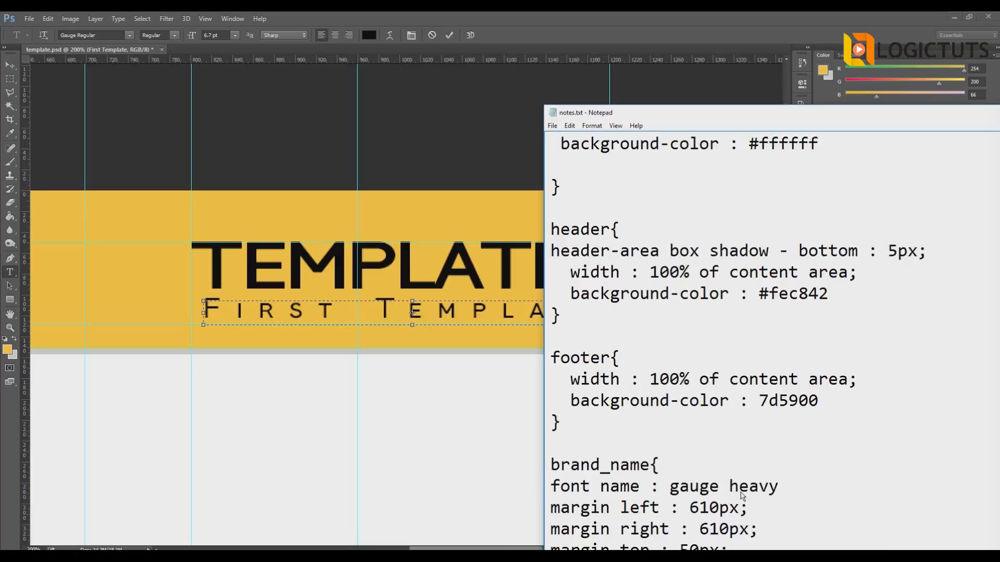
pyautogui.press('Return')
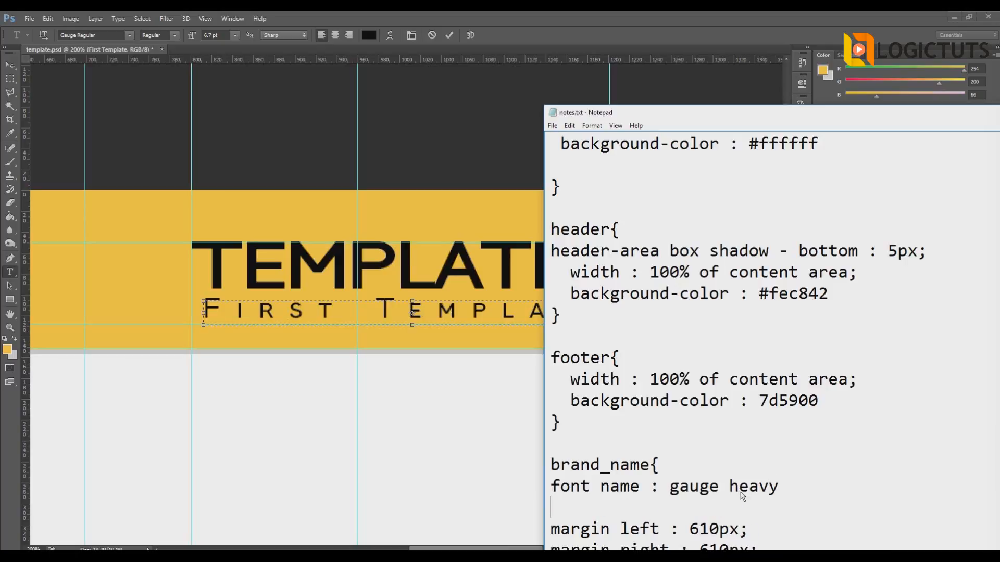
pyautogui.write('sub title - font :')
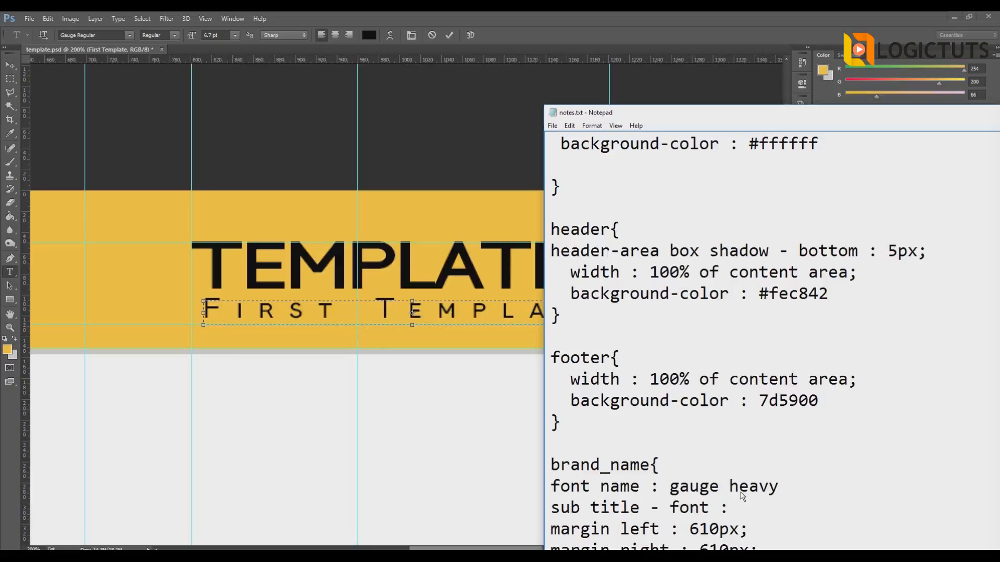
pyautogui.moveTo(781, 489); pyautogui.dragTo(671, 492)
pyautogui.hotkey('ctrl', 'c')
pyautogui.click(770, 509)
pyautogui.hotkey('ctrl', 'v')
pyautogui.moveTo(849, 508); pyautogui.dragTo(801, 509)
pyautogui.write('regular')
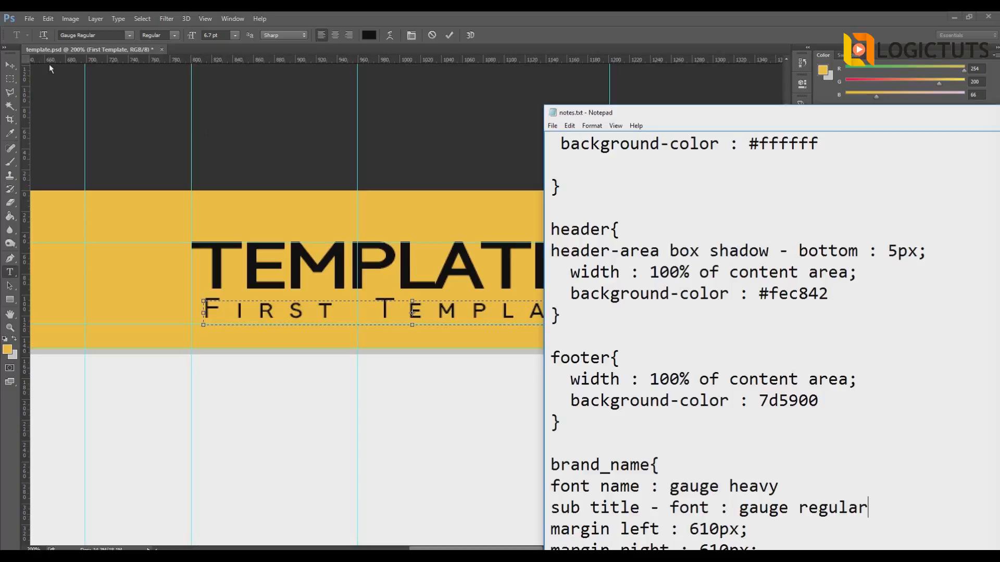
# - Switch to Photoshop and examine the placement of the "copy : Logictuts" text in the footer
pyautogui.click(12, 78)
pyautogui.moveTo(779, 147); pyautogui.dragTo(779, 501)
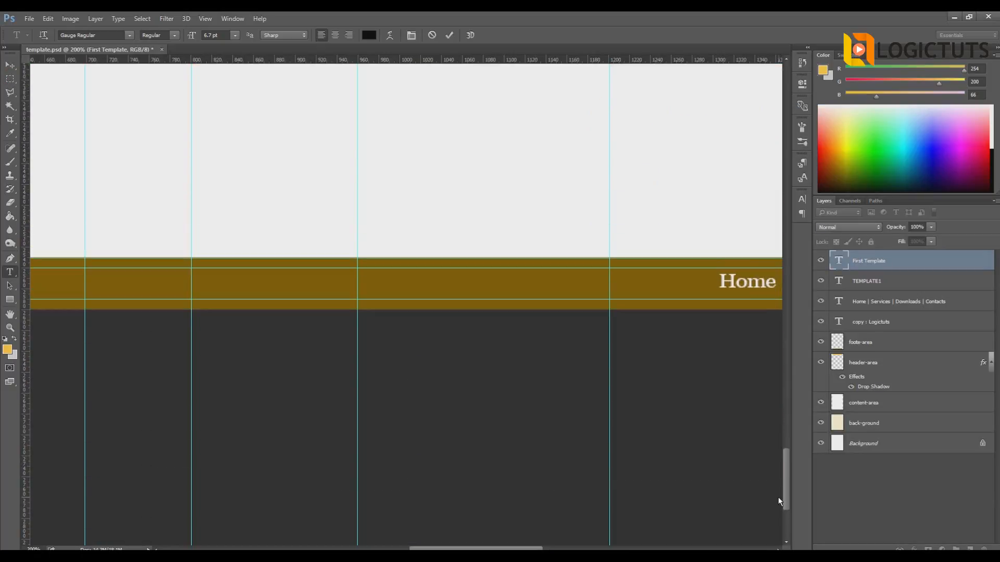
pyautogui.moveTo(534, 548); pyautogui.dragTo(404, 533)
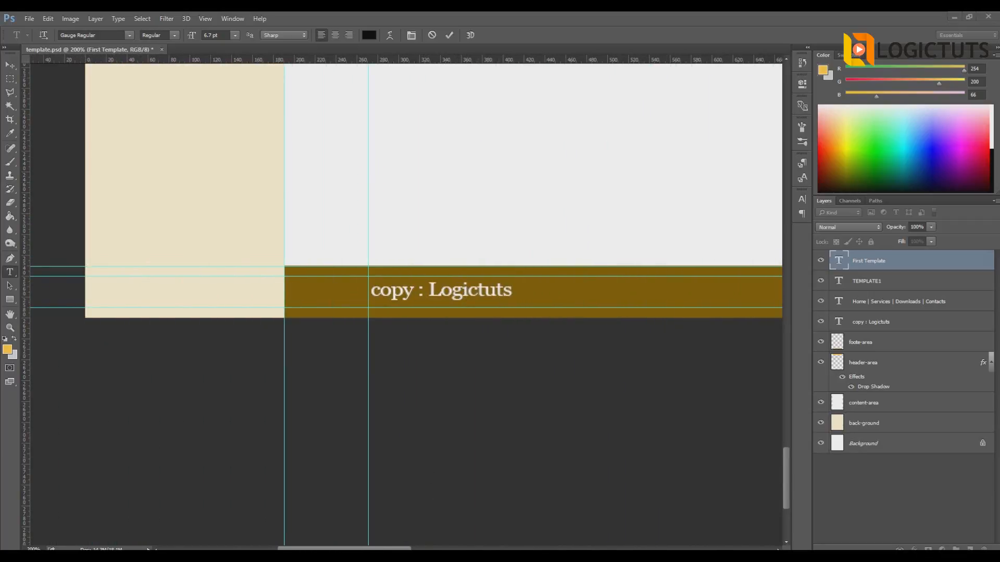
# - Switch to notes.txt and add an empty "footer right" block with braces between the footer and brand_name blocks
pyautogui.hotkey('alt', 'Tab')
pyautogui.scroll(-3, 632, 395)
pyautogui.moveTo(642, 114); pyautogui.dragTo(572, 70)
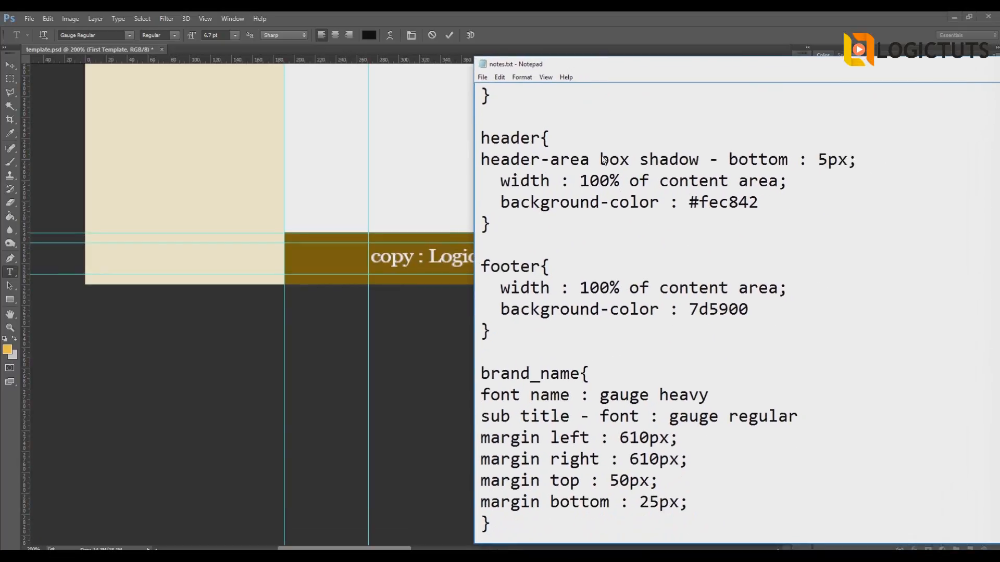
pyautogui.click(515, 347)
pyautogui.press('Return')
pyautogui.press('Return')
pyautogui.write('foo')
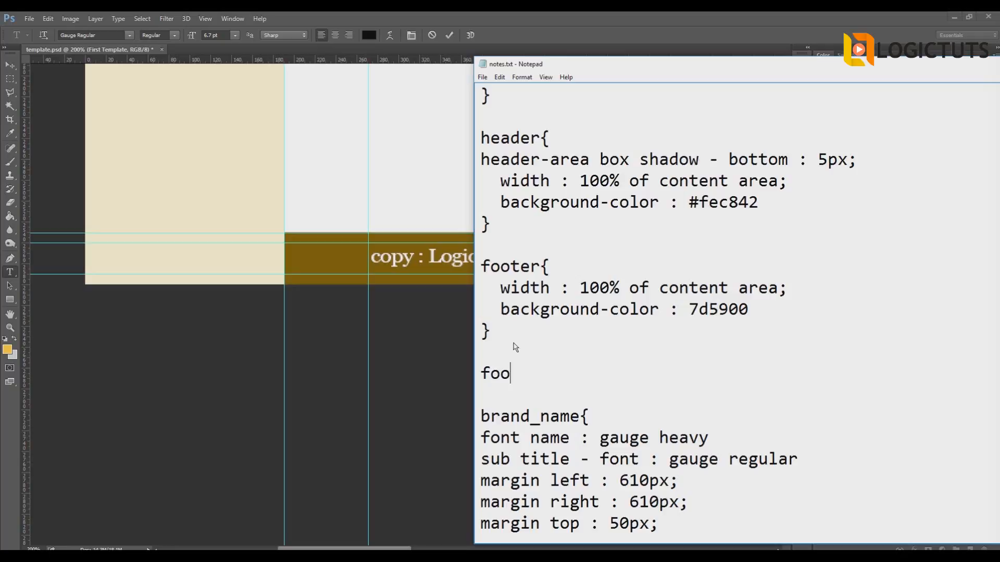
pyautogui.write('ter right{}')
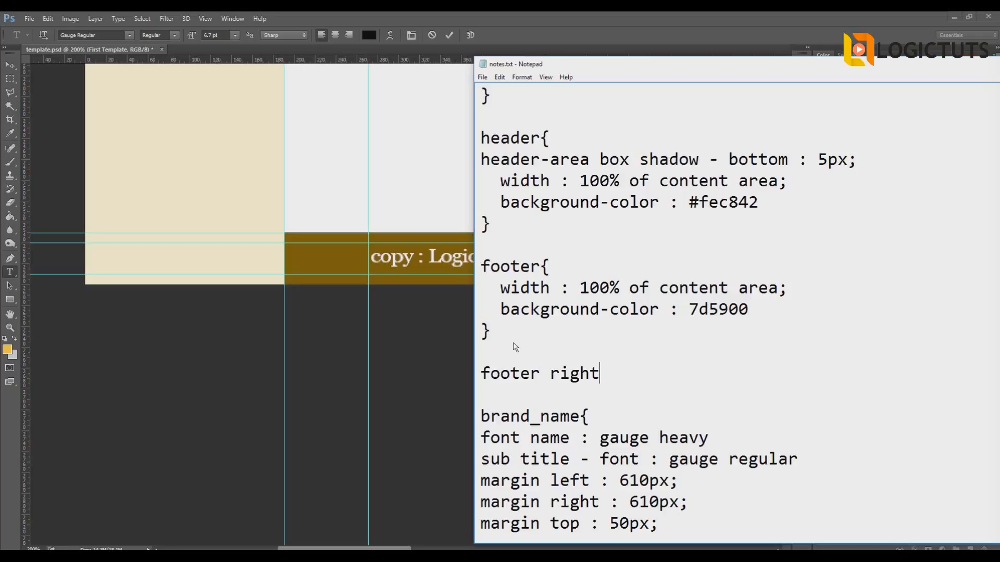
pyautogui.press('Return')
pyautogui.press('Return')
pyautogui.press('Up')
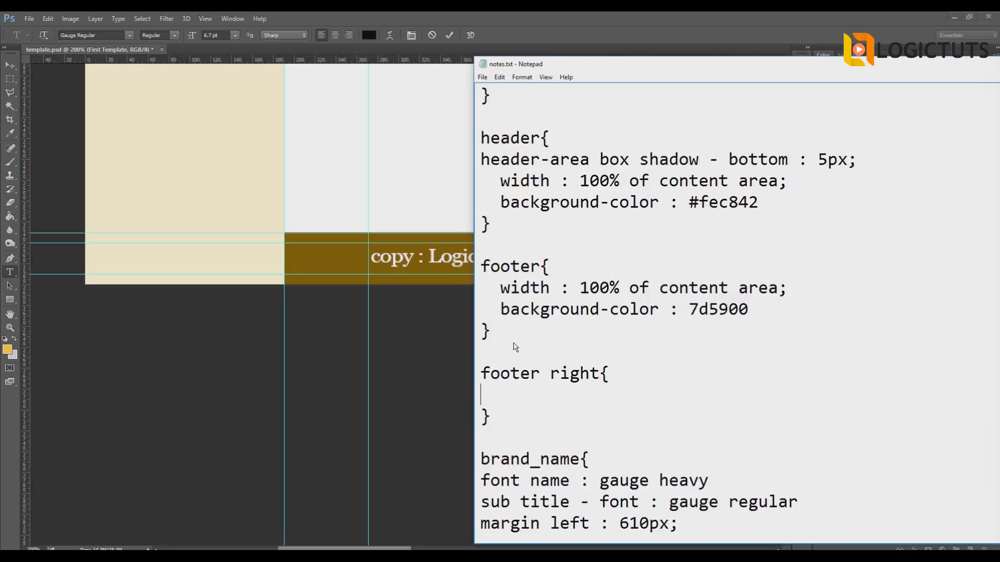
# - Write "margin top & bottom : 10px;" inside the footer right block
pyautogui.write('margin top ')
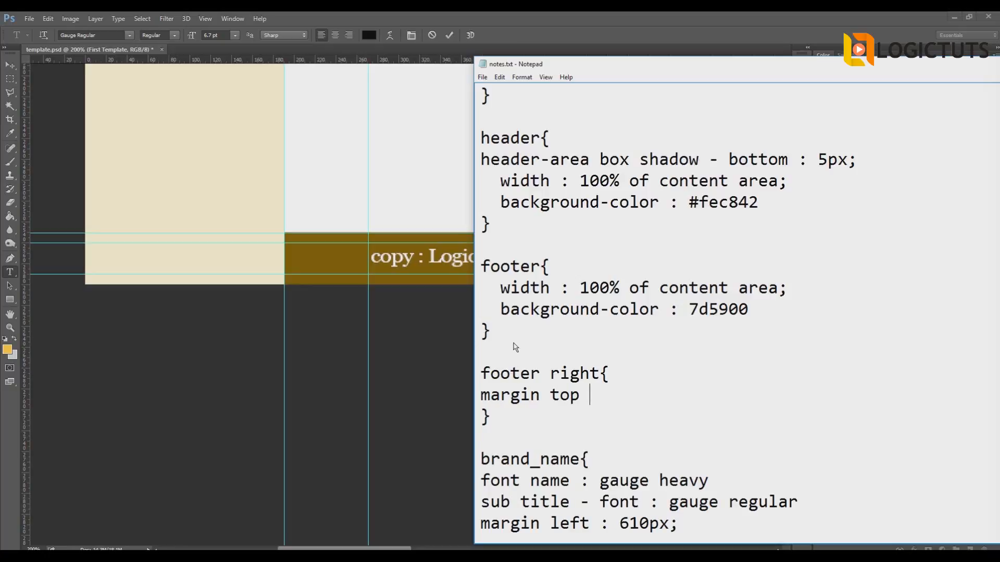
pyautogui.write('& botto')
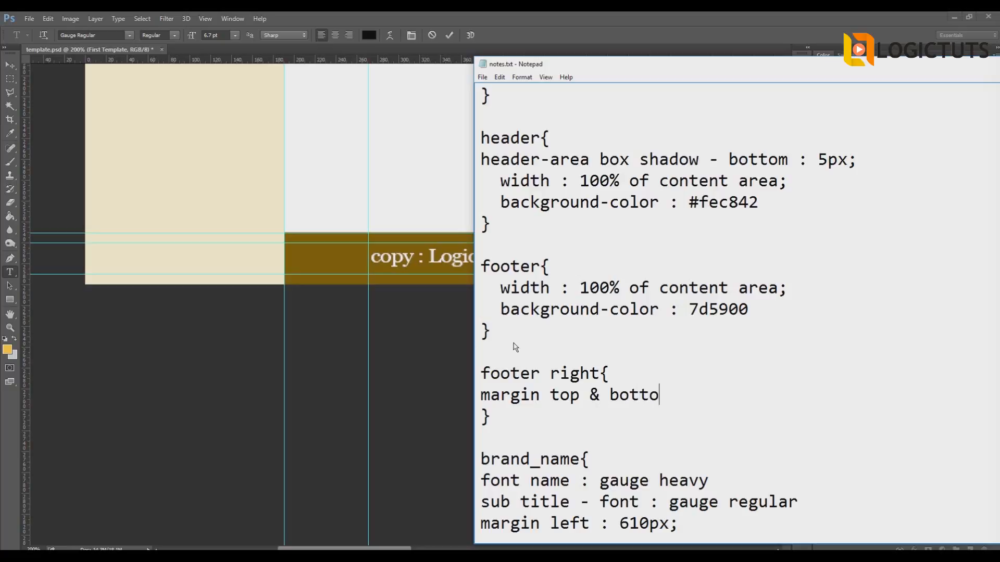
pyautogui.write('m " ')
pyautogui.write(': 10p')
pyautogui.write('x;')
pyautogui.press('Return')
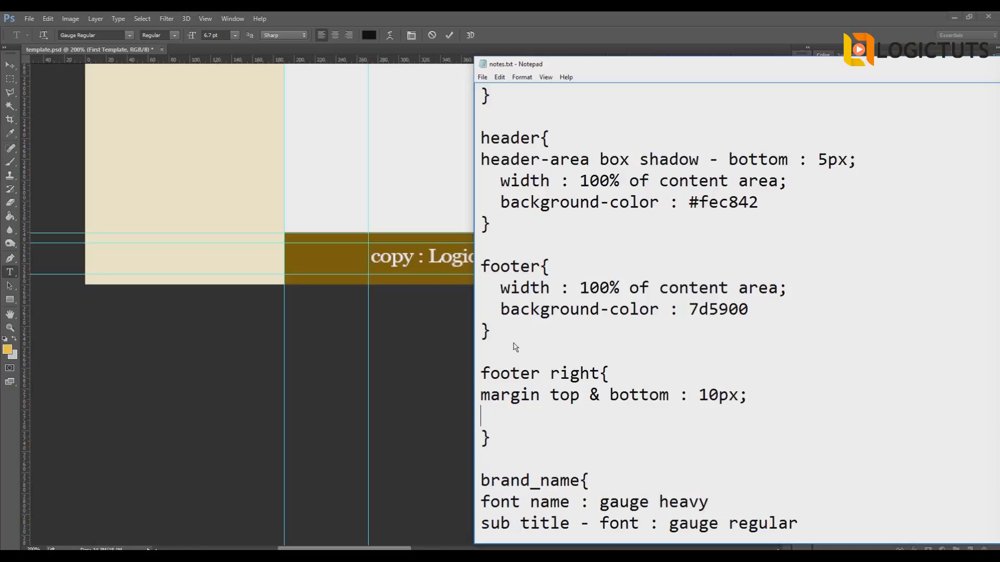
# - Add the line "font - georgia;" below the margin line in the footer right block
pyautogui.write('font - georgi')
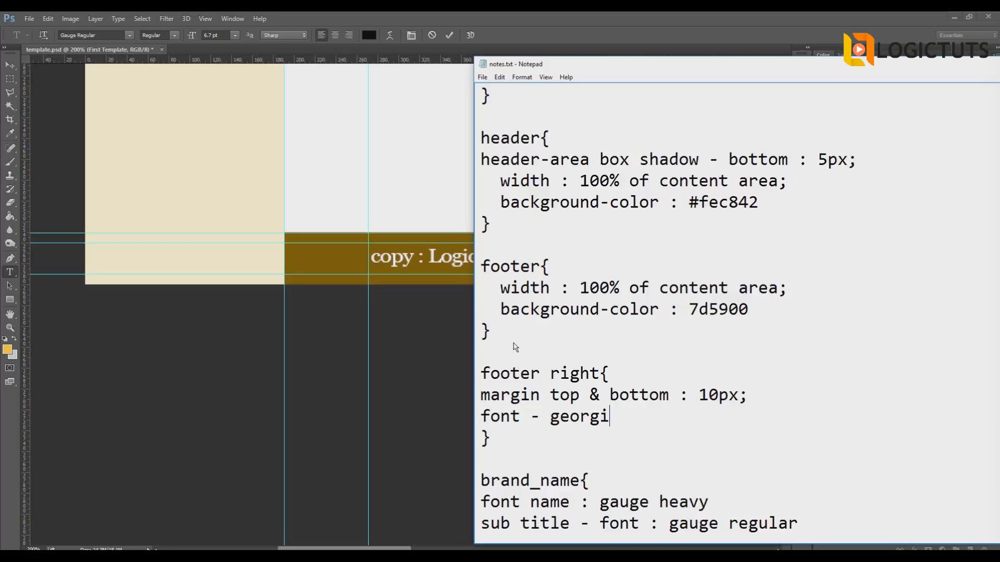
pyautogui.write('a;')
pyautogui.press('Return')
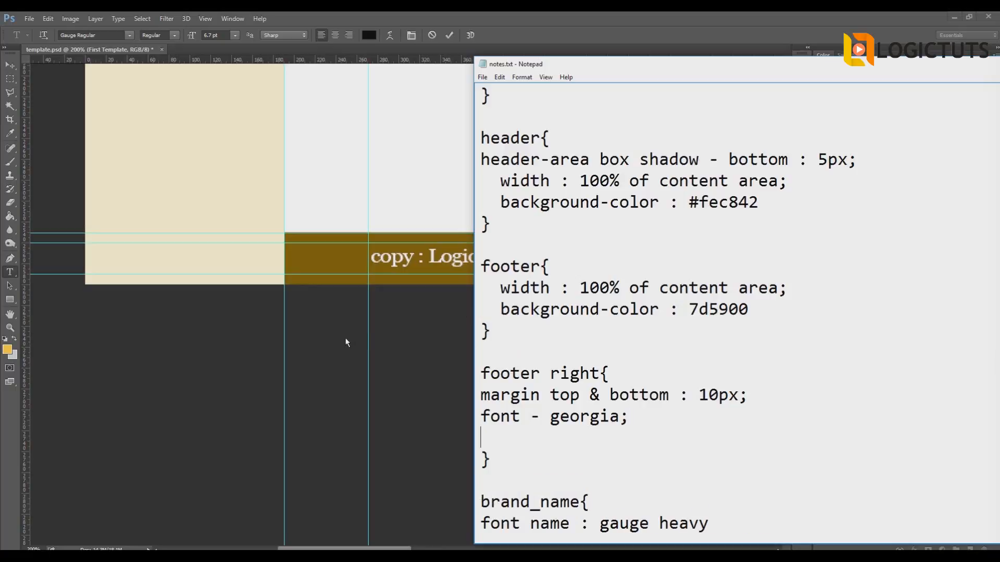
pyautogui.moveTo(564, 69); pyautogui.dragTo(585, 103)
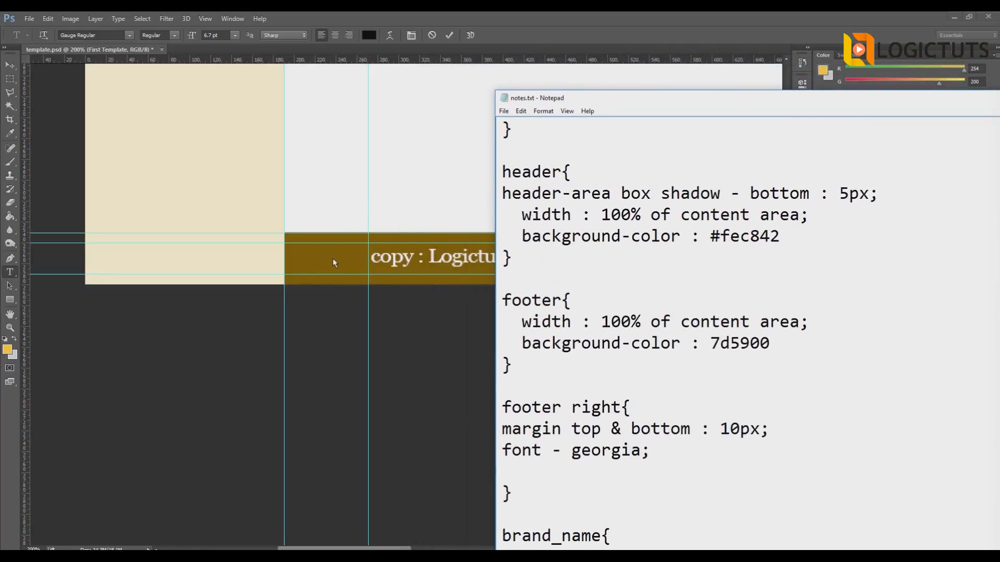
# - Insert "margin-left : 100 px" as the first line of the footer right block and rename the block "footer left"
pyautogui.click(634, 413)
pyautogui.press('Return')
pyautogui.write('margin')
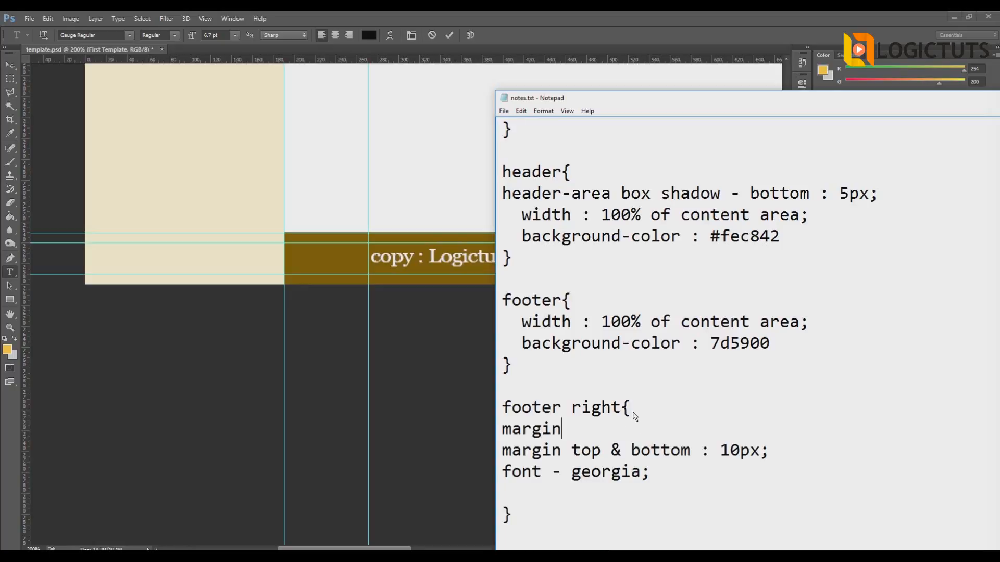
pyautogui.write('-left : 100 px')
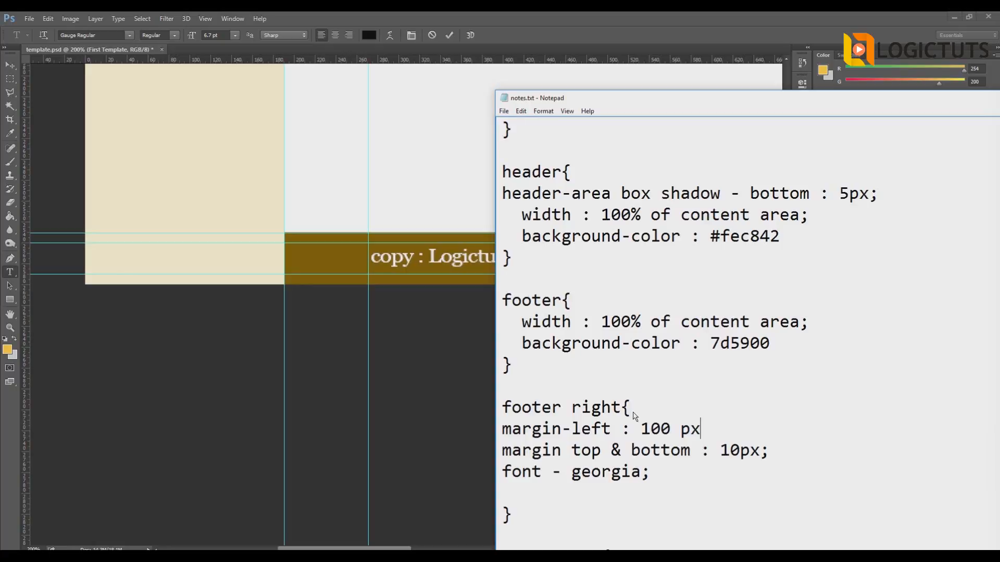
pyautogui.moveTo(576, 408); pyautogui.dragTo(617, 409)
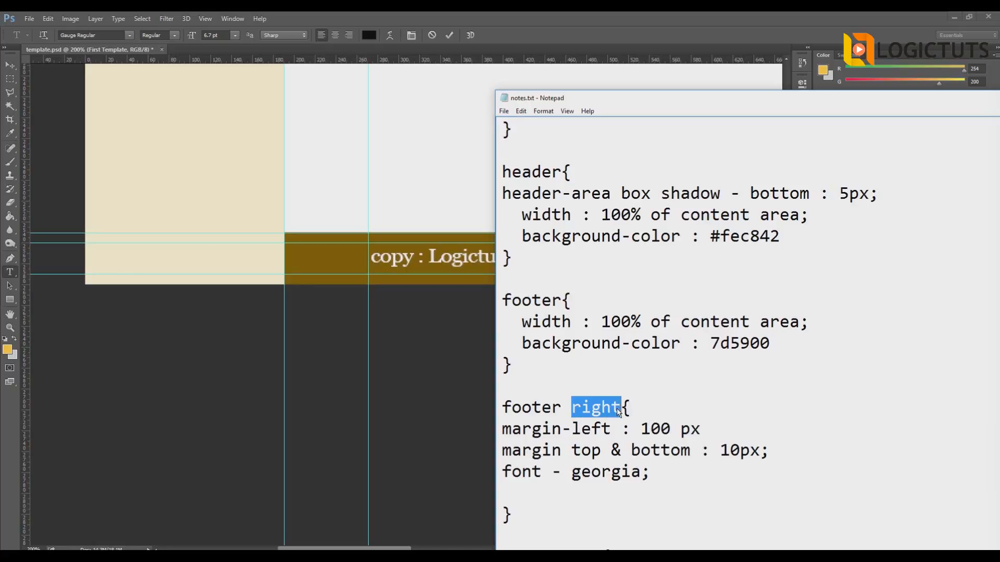
pyautogui.write('left')
# - Copy the "footer left{" heading below its block and complete it as a second, empty block with a closing brace
pyautogui.click(505, 411)
pyautogui.moveTo(506, 411); pyautogui.dragTo(627, 414)
pyautogui.scroll(-2, 583, 493)
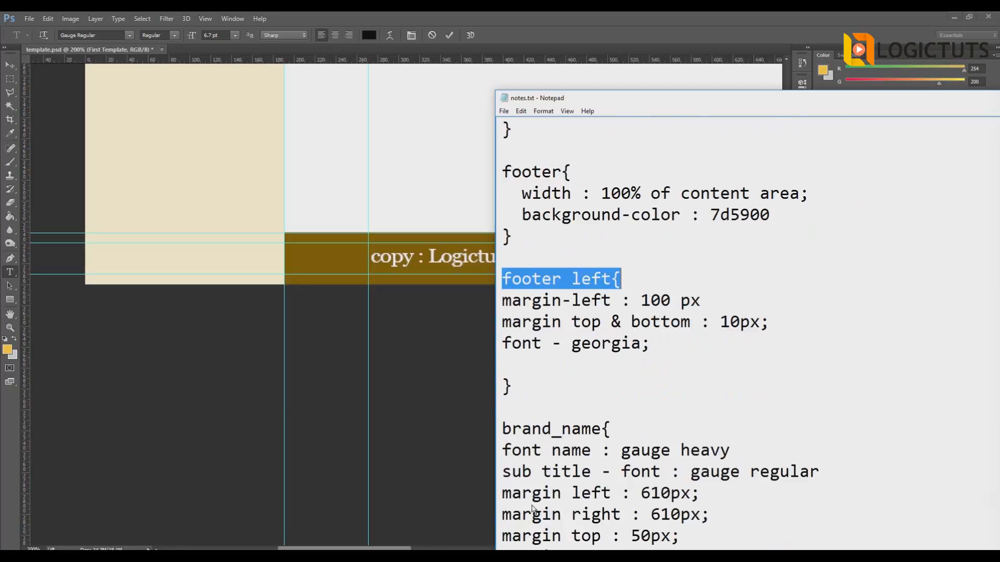
pyautogui.hotkey('ctrl', 'c')
pyautogui.click(524, 400)
pyautogui.press('Return')
pyautogui.press('Return')
pyautogui.hotkey('ctrl', 'v')
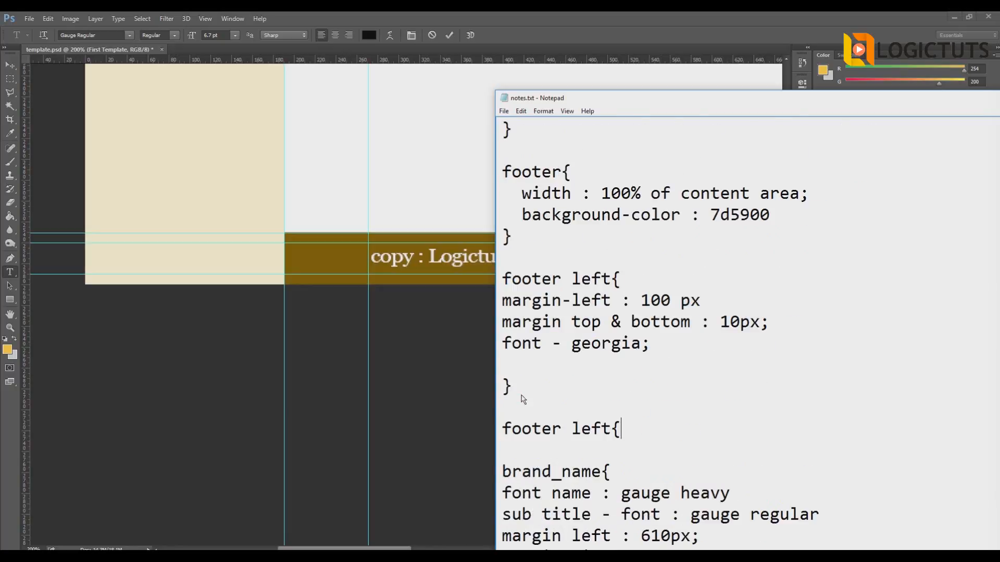
pyautogui.write('}')
pyautogui.press('Left')
pyautogui.press('Return')
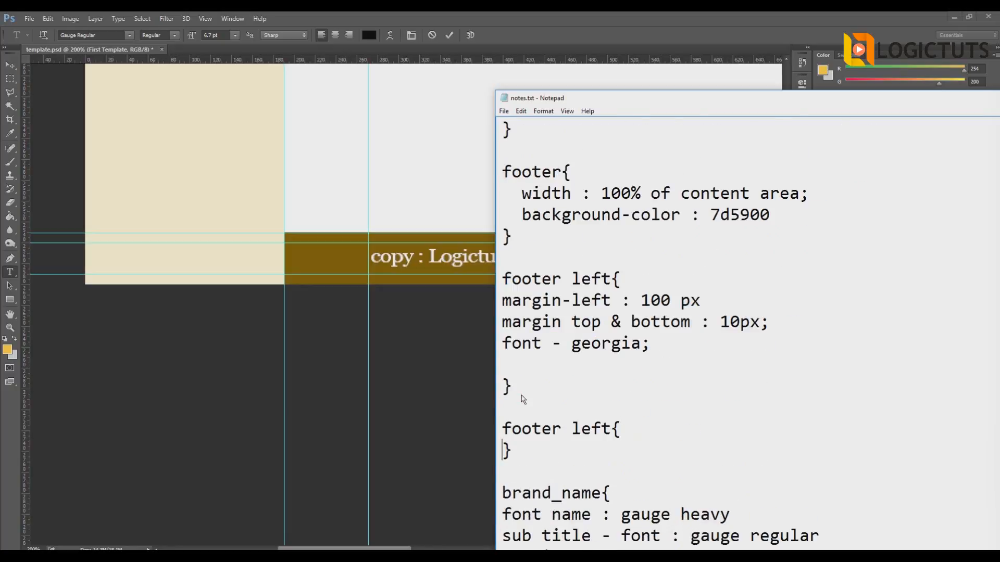
pyautogui.press('Return')
# - Copy the margin and font lines into the second footer left block and insert "aligned right" as its first line
pyautogui.scroll(1, 513, 364)
pyautogui.moveTo(502, 365); pyautogui.dragTo(662, 409)
pyautogui.click(548, 515)
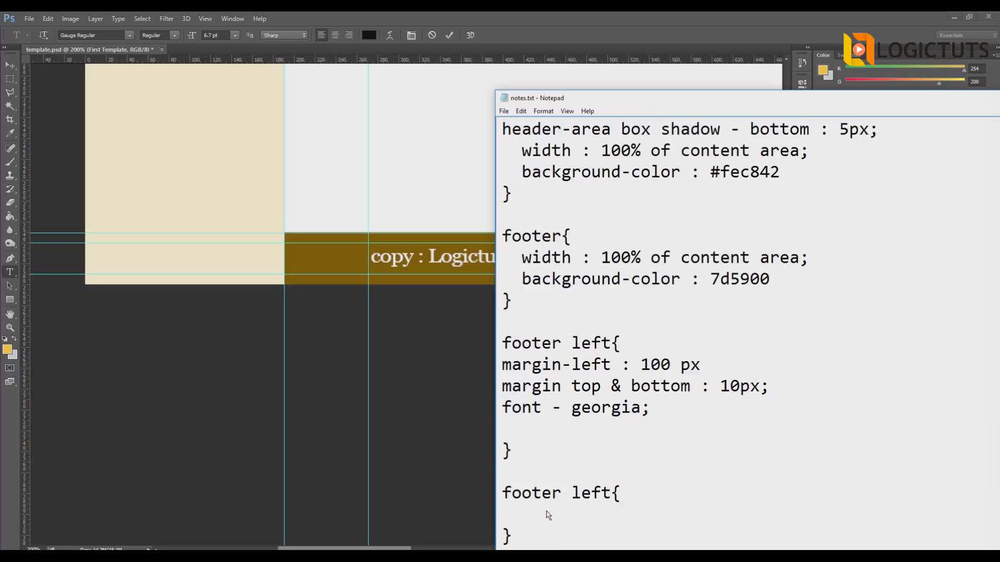
pyautogui.hotkey('ctrl', 'v')
pyautogui.click(638, 496)
pyautogui.press('Return')
pyautogui.write('aligned right')
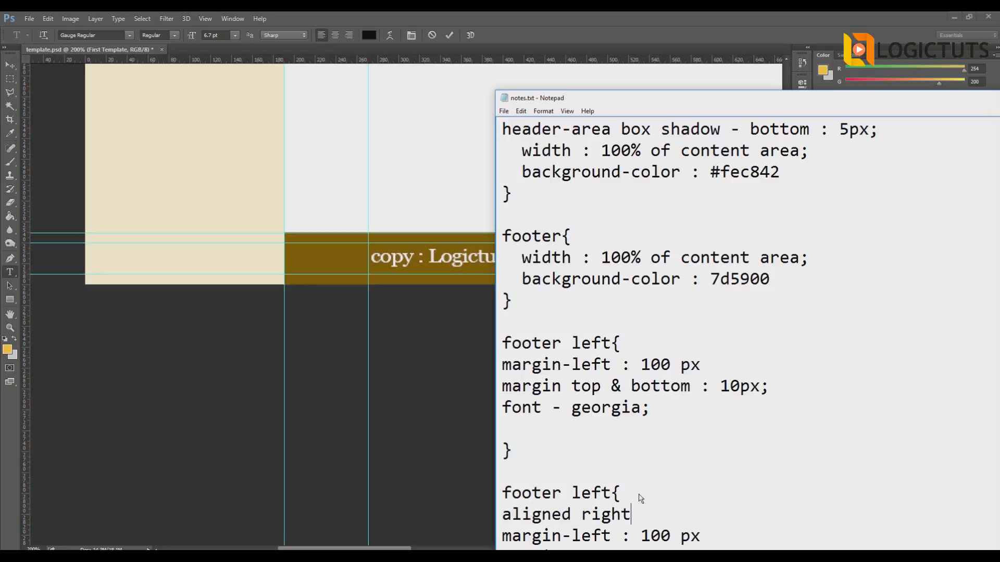
# - Switch to Photoshop and examine the footer's Home, Services, Downloads and Contacts links and the whole page layout
pyautogui.click(345, 372)
pyautogui.moveTo(365, 548); pyautogui.dragTo(577, 548)
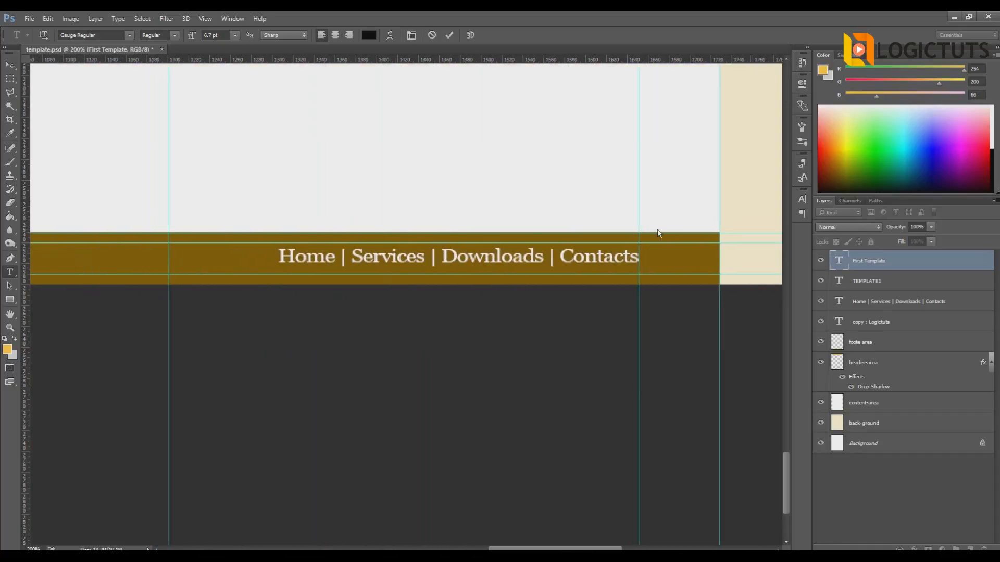
pyautogui.click(8, 331)
pyautogui.keyDown('alt'); pyautogui.click(352, 317); pyautogui.keyUp('alt')
pyautogui.keyDown('alt'); pyautogui.click(353, 316); pyautogui.keyUp('alt')
pyautogui.keyDown('alt'); pyautogui.click(334, 272); pyautogui.keyUp('alt')
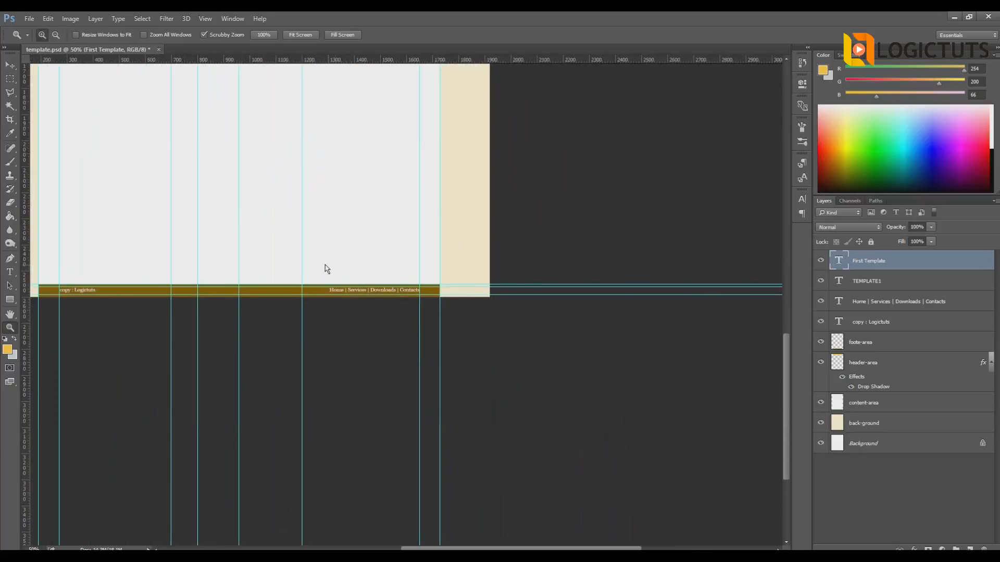
pyautogui.scroll(4, 325, 268)
pyautogui.keyDown('alt'); pyautogui.click(277, 273); pyautogui.keyUp('alt')
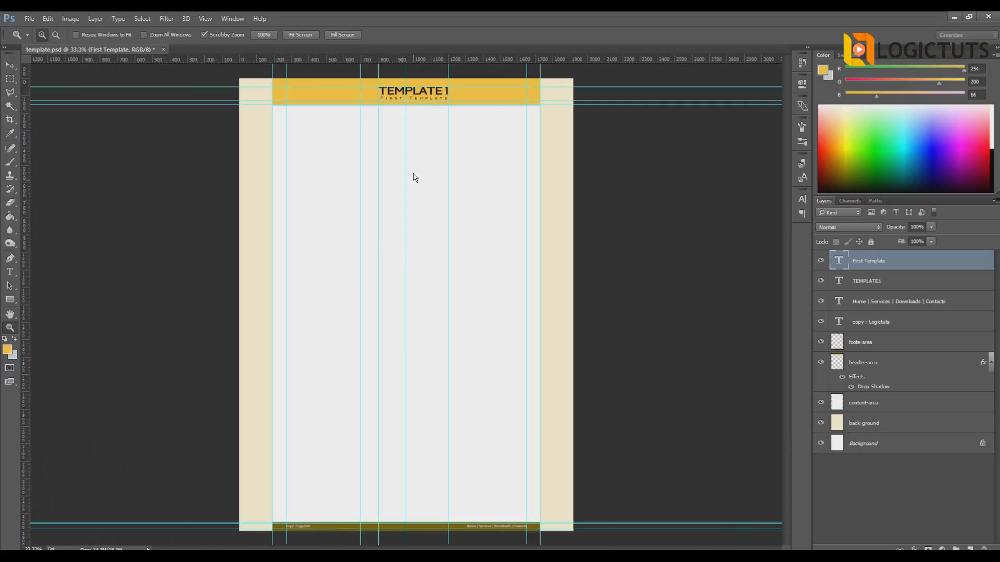
# - Examine the header and the empty content area of the template up close
pyautogui.click(415, 126)
pyautogui.click(414, 120)
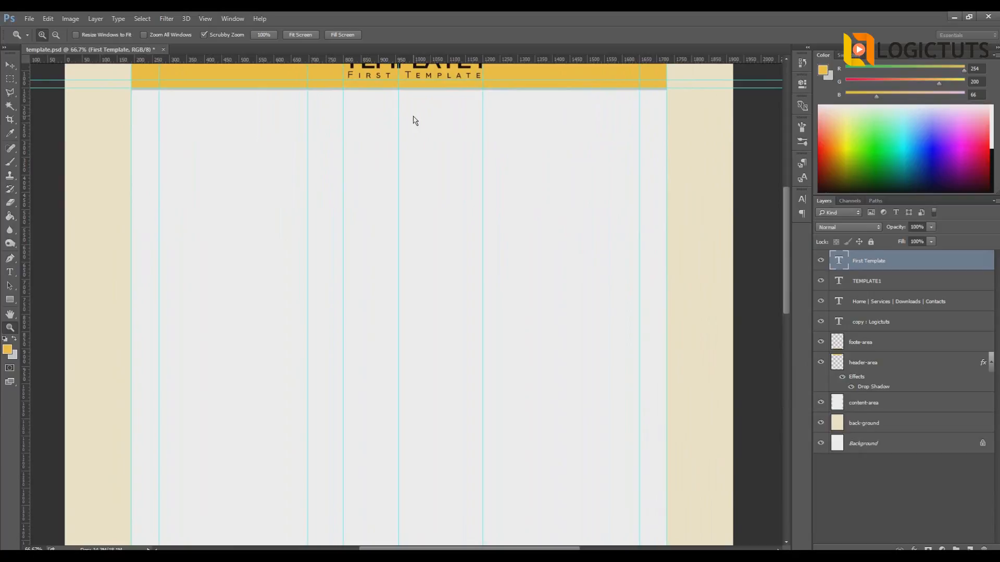
pyautogui.scroll(-2, 415, 130)
pyautogui.scroll(5, 416, 142)
pyautogui.scroll(-2, 591, 141)
pyautogui.scroll(-2, 587, 164)
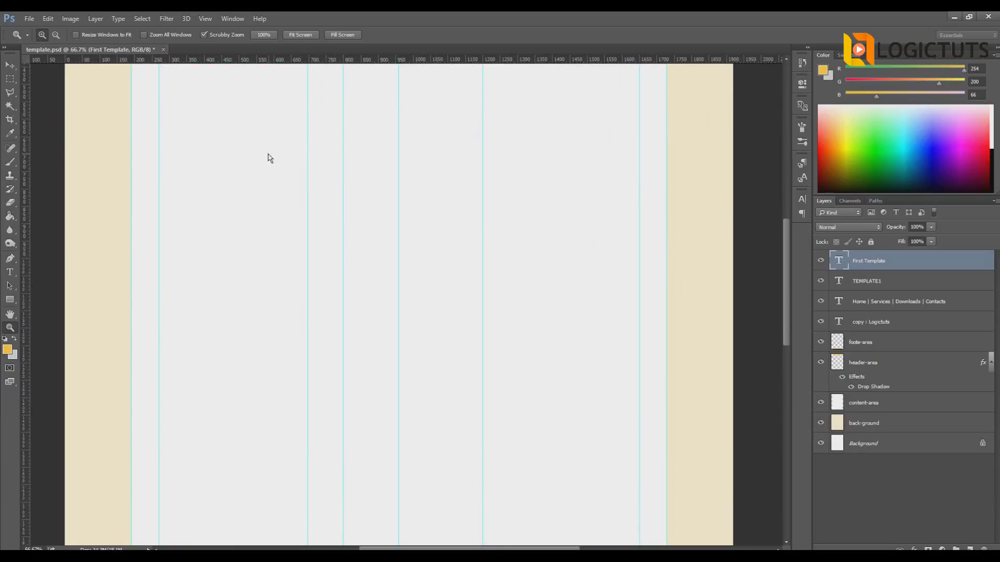
pyautogui.scroll(5, 270, 158)
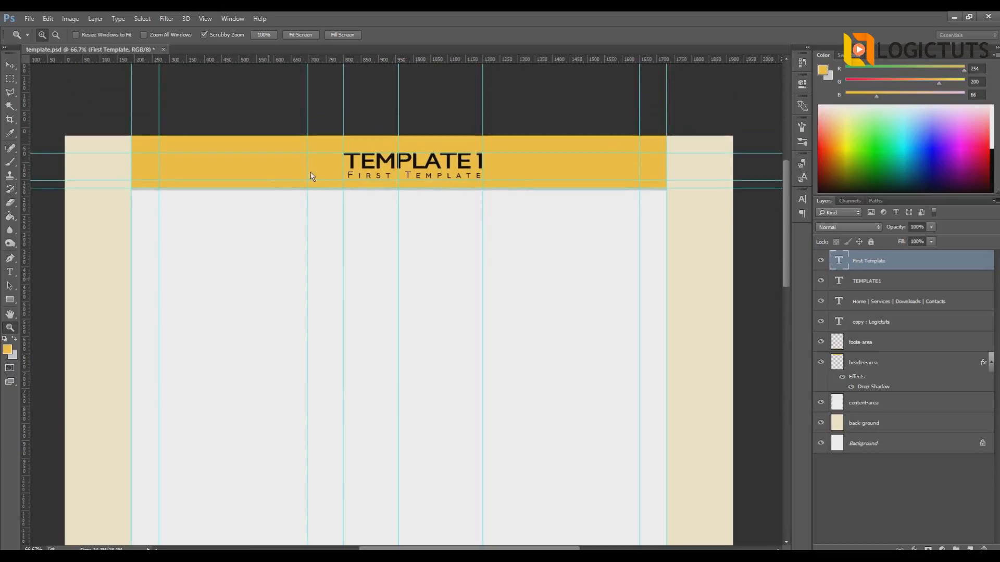
pyautogui.click(199, 142)
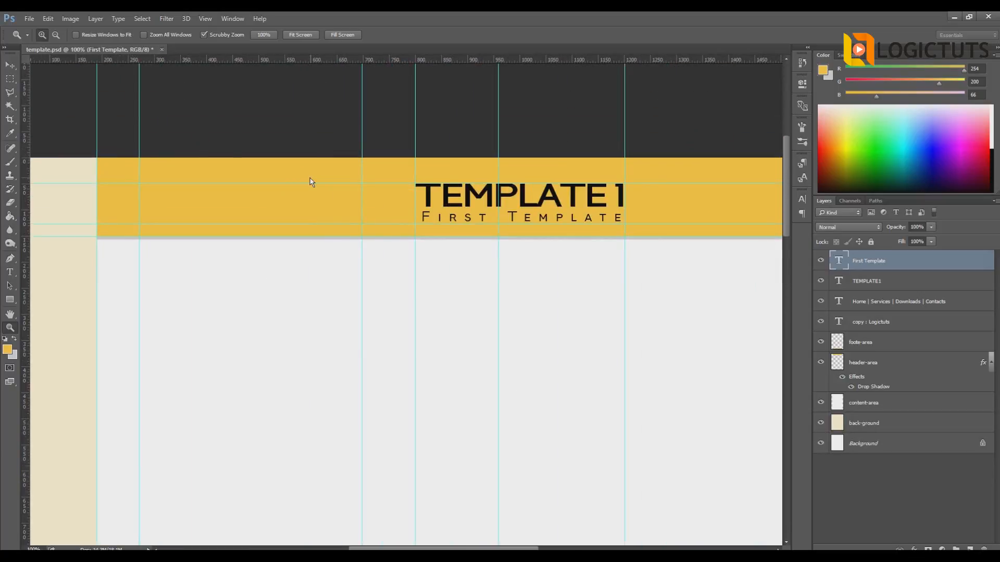
# - Hide the existing guides and place a new vertical guide on the beige background strip, just left of the header's edge
pyautogui.hotkey('ctrl', ';')
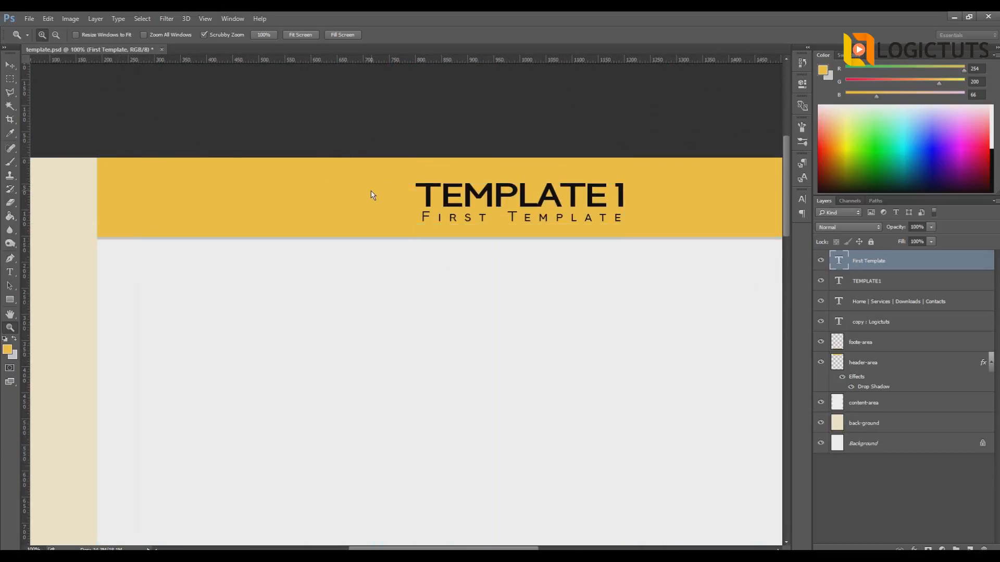
pyautogui.scroll(-1, 203, 335)
pyautogui.scroll(-1, 203, 335)
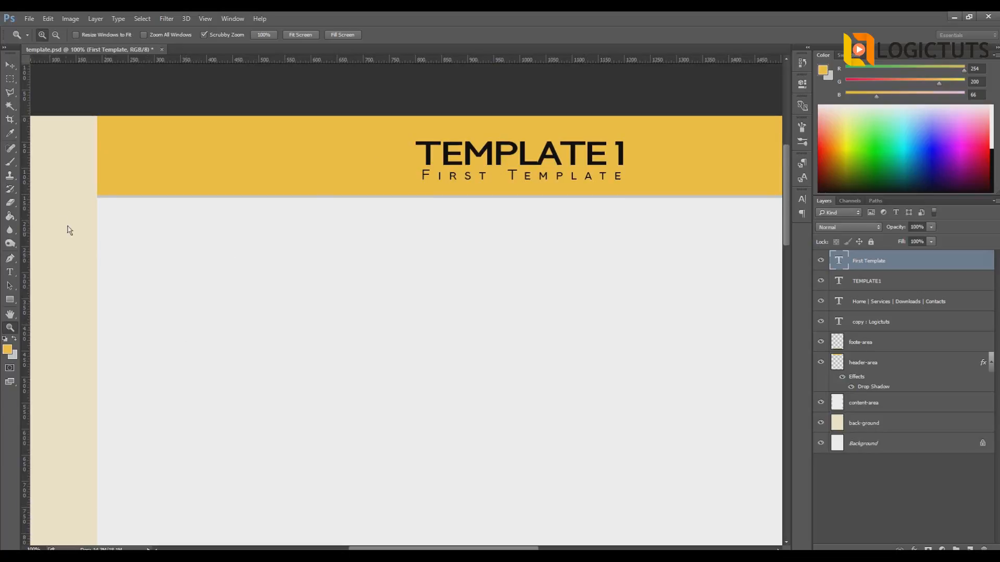
pyautogui.moveTo(27, 202); pyautogui.dragTo(364, 274)
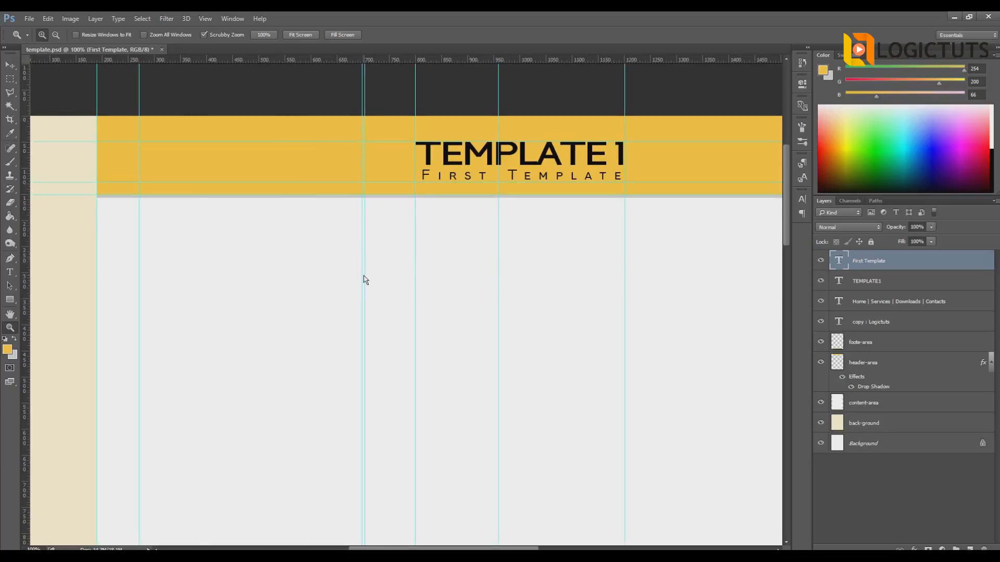
pyautogui.moveTo(364, 89); pyautogui.dragTo(79, 125)
# - Remove the four vertical guides beside and across the TEMPLATE 1 title
pyautogui.moveTo(362, 98); pyautogui.dragTo(23, 91)
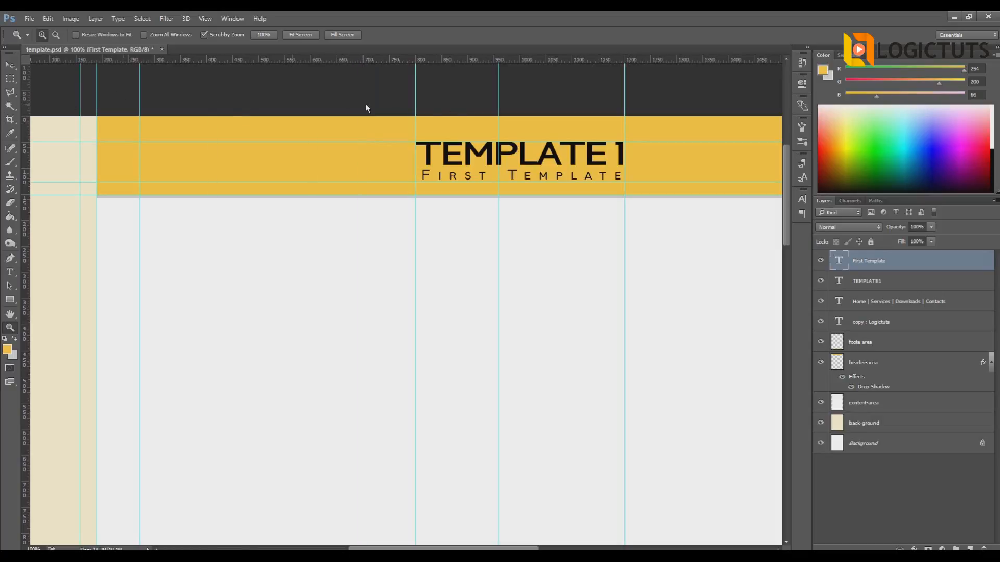
pyautogui.moveTo(415, 94); pyautogui.dragTo(97, 104)
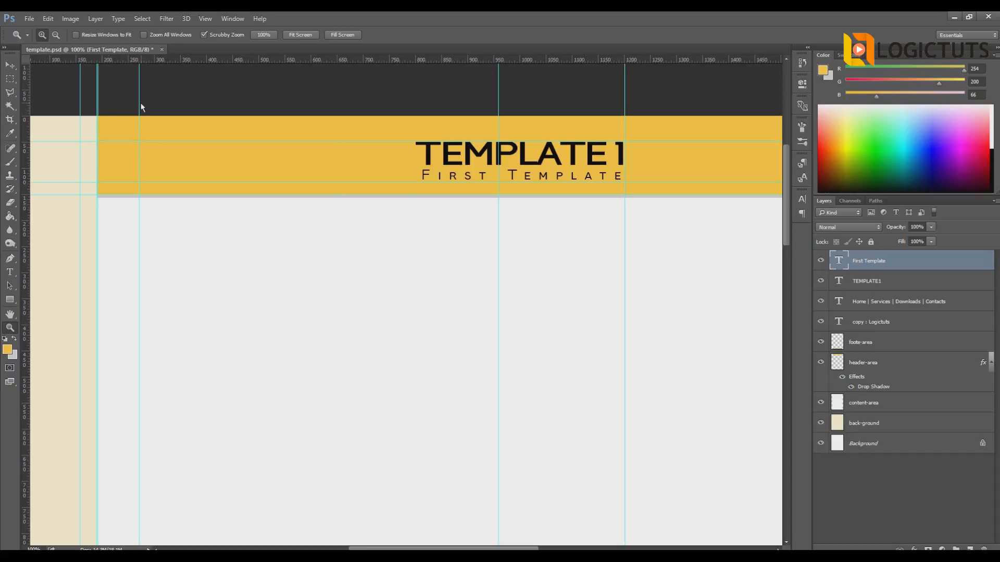
pyautogui.hotkey('ctrl', 'z')
pyautogui.moveTo(415, 94); pyautogui.dragTo(3, 104)
pyautogui.moveTo(498, 99); pyautogui.dragTo(10, 104)
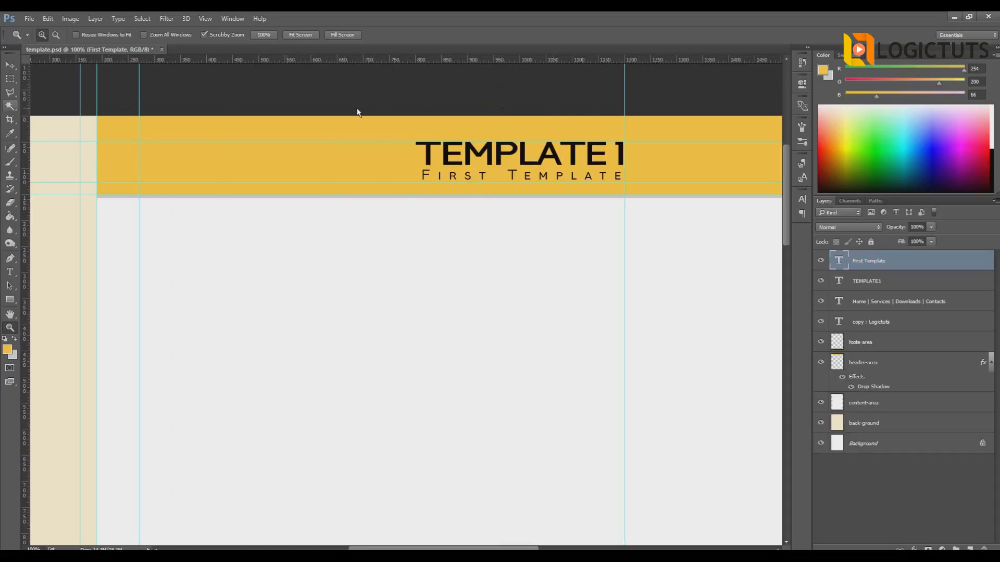
pyautogui.moveTo(624, 98); pyautogui.dragTo(10, 99)
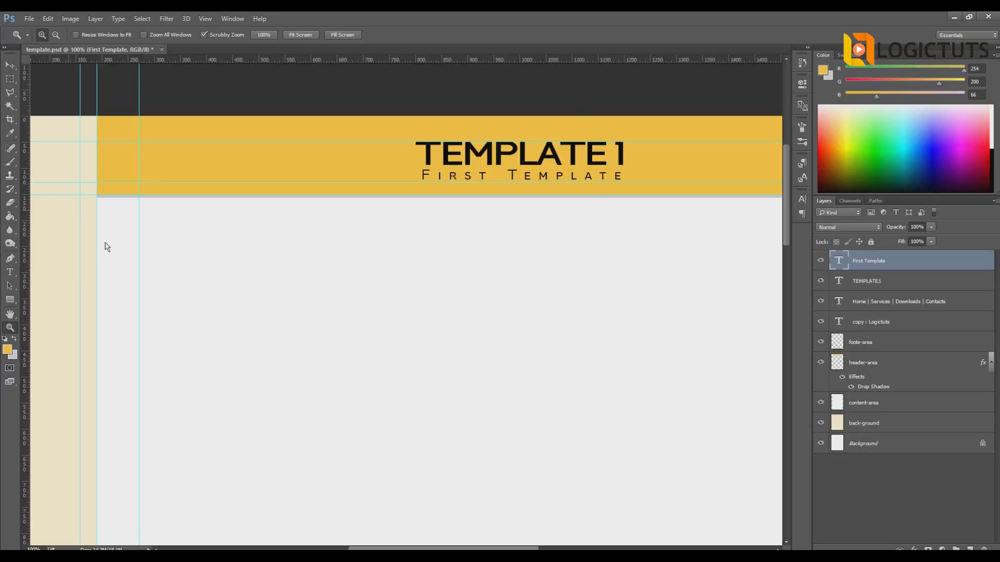
pyautogui.scroll(-1, 426, 372)
pyautogui.keyDown('alt'); pyautogui.click(413, 401); pyautogui.keyUp('alt')
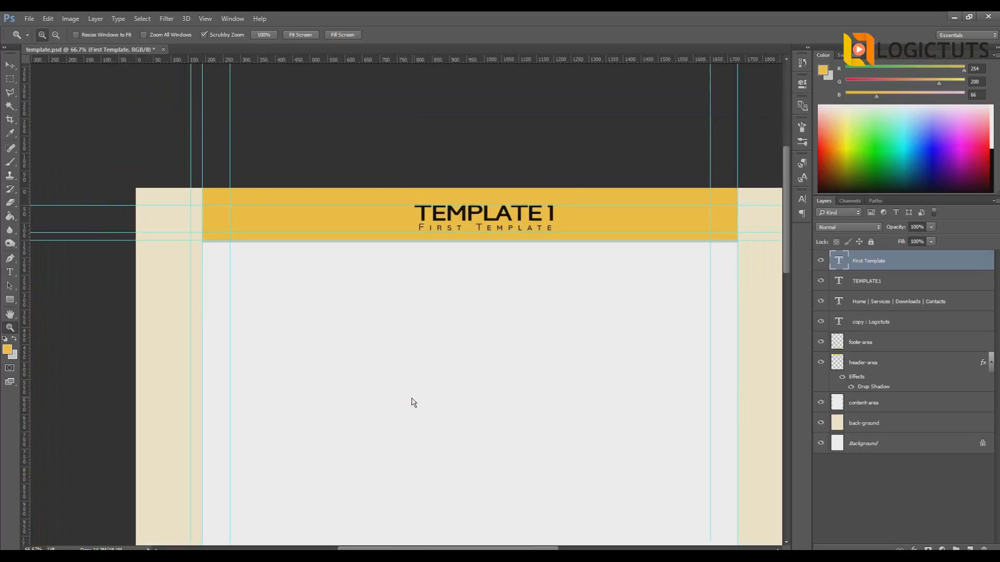
# - Mark out a full-width strip of the content area directly beneath the header with a rectangular selection
pyautogui.click(10, 79)
pyautogui.moveTo(202, 241); pyautogui.dragTo(737, 271)
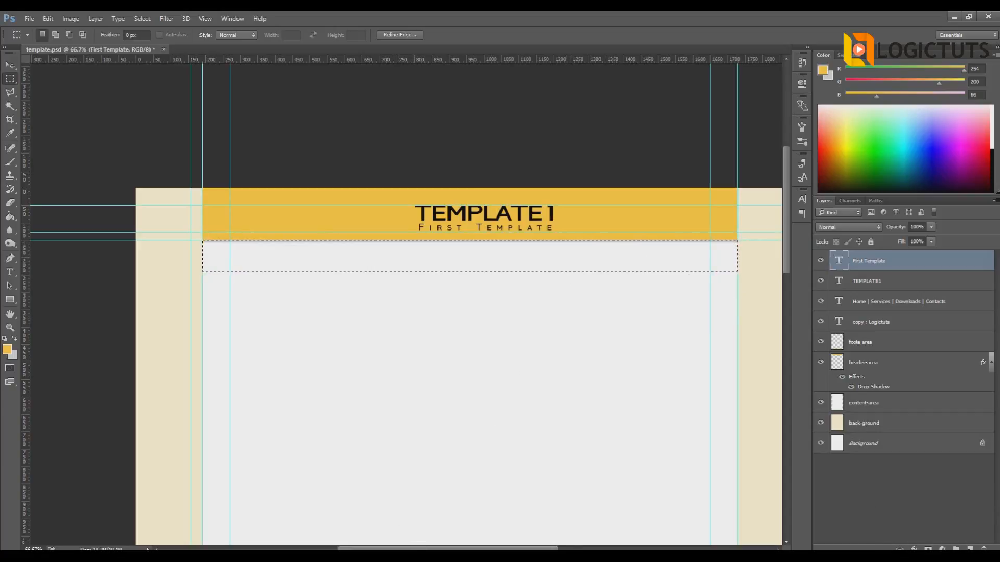
# - Switch to notes.txt in Notepad and add an empty main-content { } block after the brand_name block
pyautogui.click(396, 556)
pyautogui.scroll(-4, 524, 442)
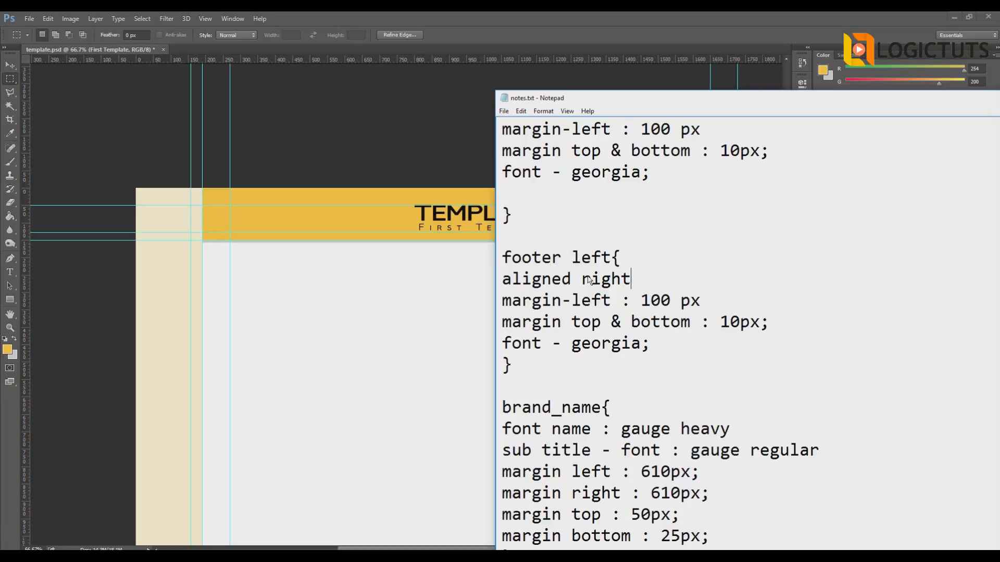
pyautogui.moveTo(618, 99); pyautogui.dragTo(557, 43)
pyautogui.click(509, 509)
pyautogui.press('Return')
pyautogui.press('Return')
pyautogui.write('ma')
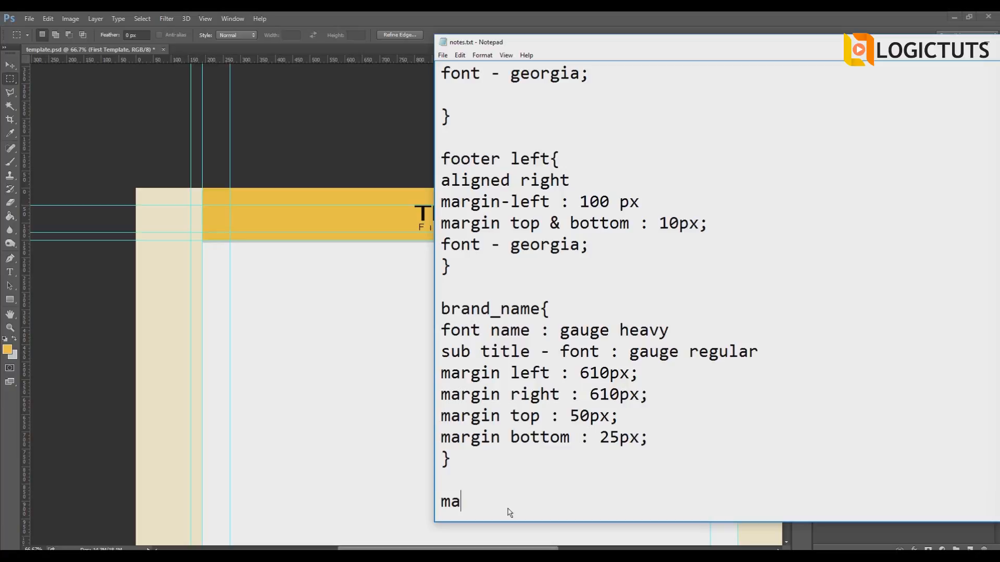
pyautogui.write('in-content {   }')
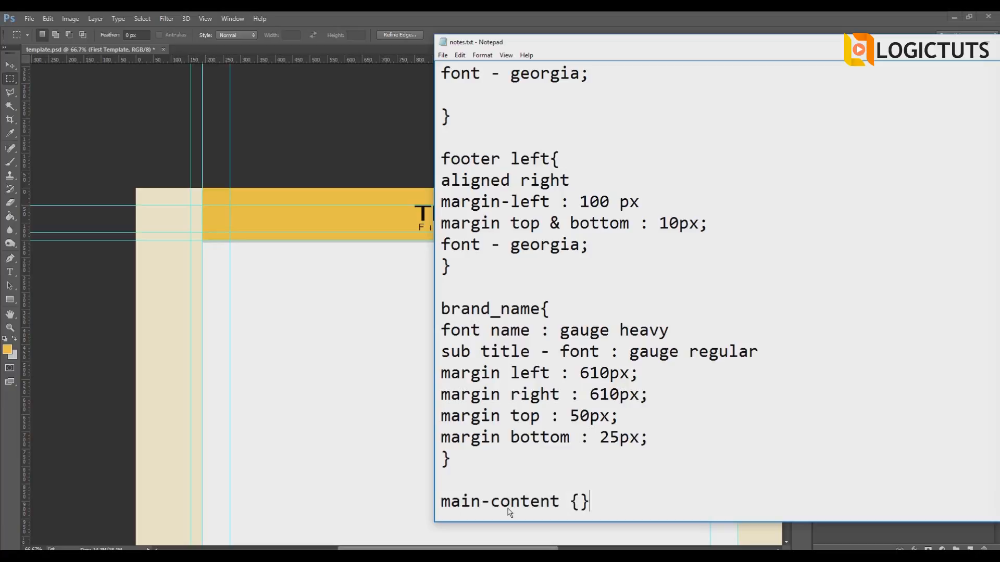
pyautogui.press('Left')
pyautogui.press('Return')
pyautogui.press('Return')
pyautogui.press('Return')
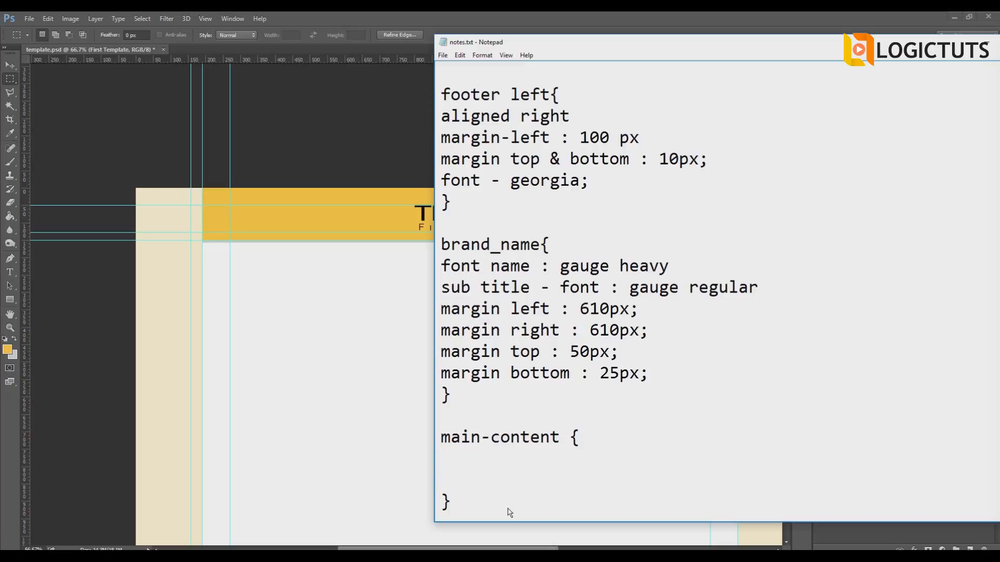
# - Rename the new block main-content-area and enter margin-top : 50px; inside its braces
pyautogui.press('Right')
pyautogui.press('Right')
pyautogui.press('Right')
pyautogui.press('Right')
pyautogui.press('Right')
pyautogui.press('Right')
pyautogui.press('Right')
pyautogui.press('Right')
pyautogui.write('-area')
pyautogui.press('Down')
pyautogui.press('Return')
pyautogui.write('margin')
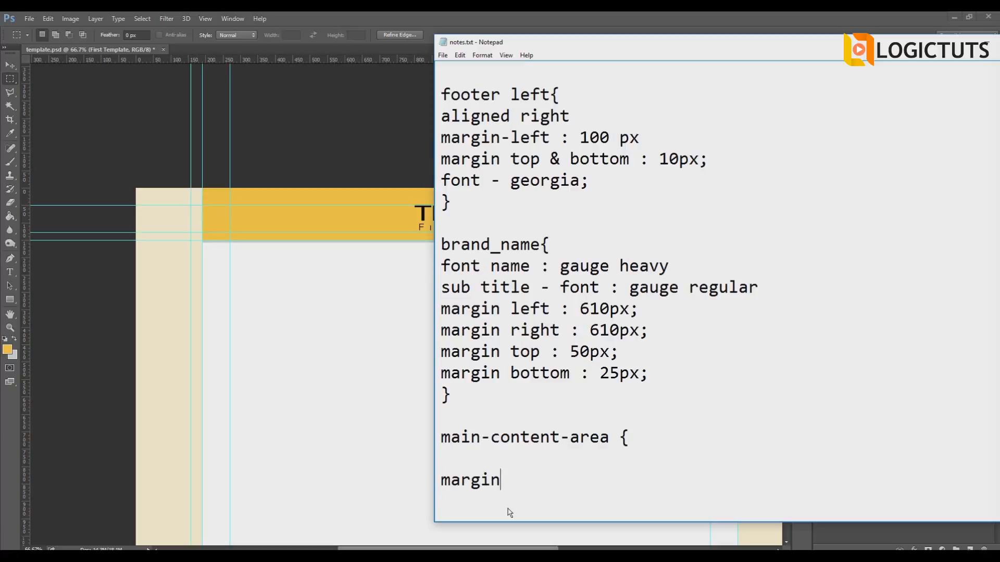
pyautogui.write('-top : 50px;')
# - Switch to Photoshop, place a horizontal guide across the content area a little below the header, and clear the selection
pyautogui.click(229, 319)
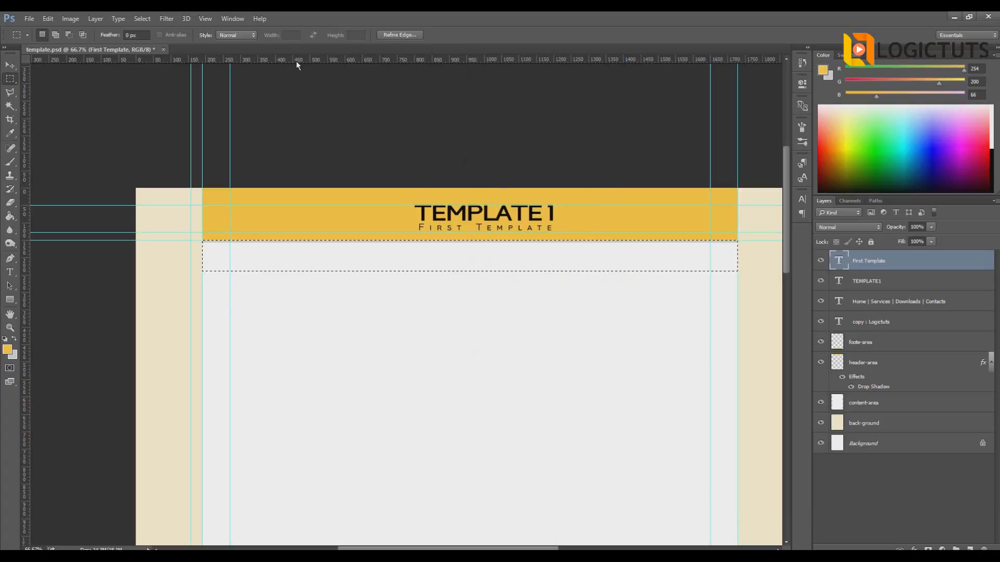
pyautogui.moveTo(295, 61); pyautogui.dragTo(270, 260)
pyautogui.hotkey('ctrl', 'd')
pyautogui.moveTo(201, 257); pyautogui.dragTo(555, 513)
pyautogui.hotkey('ctrl', 'd')
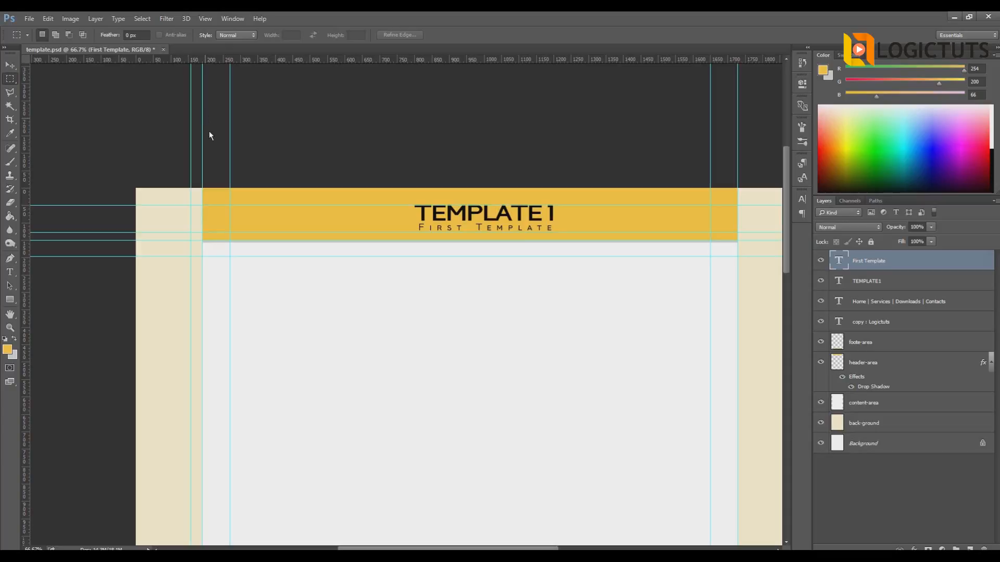
# - Switch to Calculator, run a calculation with 1100 and 80, and return to the template in Photoshop
pyautogui.hotkey('alt', 'Tab')
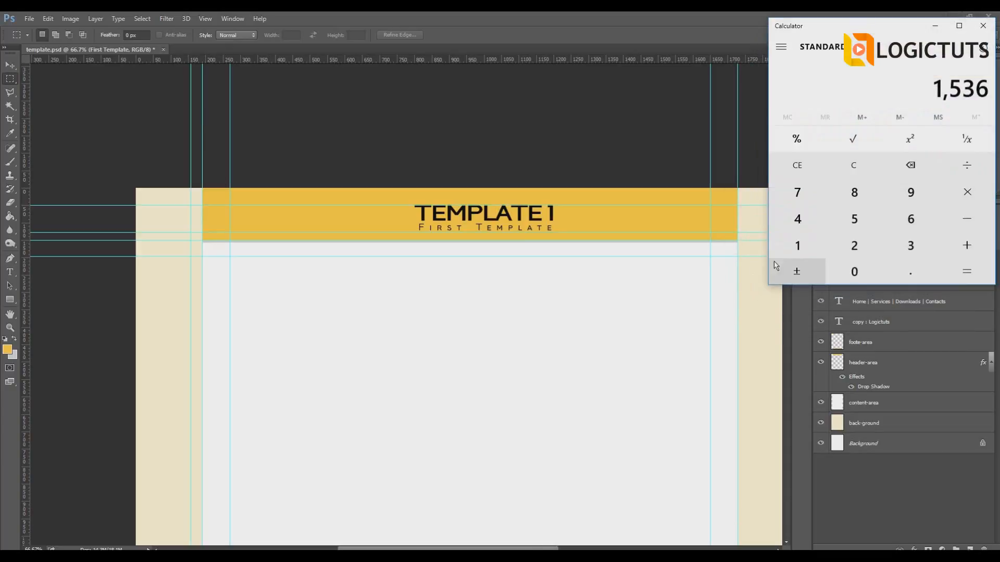
pyautogui.click(873, 159)
pyautogui.write('1100')
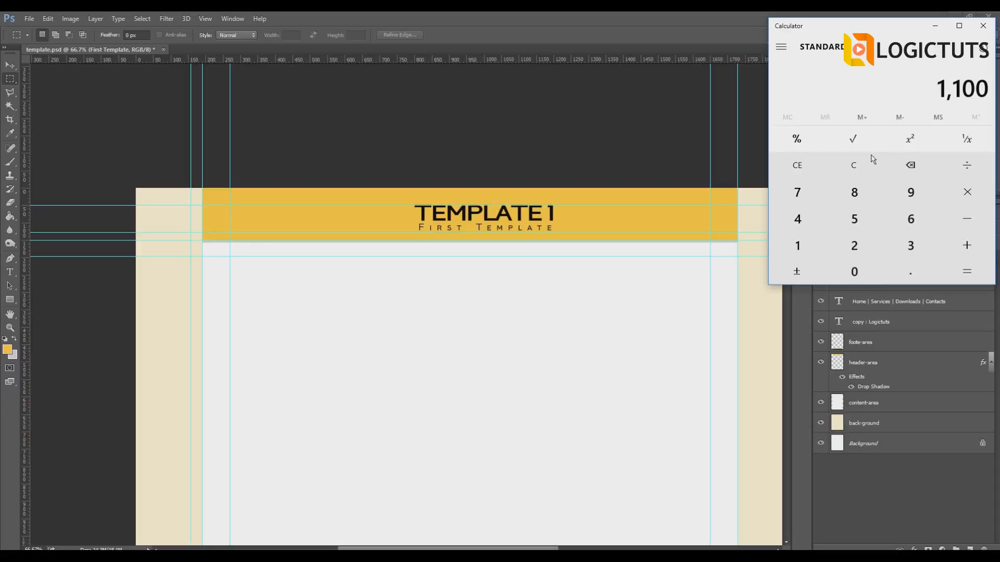
pyautogui.write('80')
pyautogui.press('Return')
pyautogui.click(935, 26)
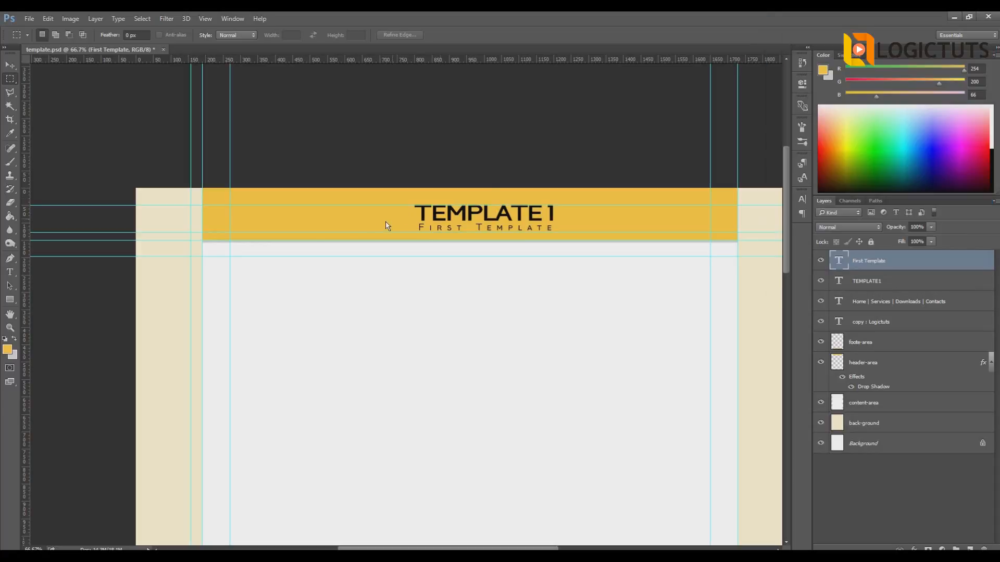
# - Select a large rectangle from the new guide and the content area's left edge, and create a layer named left-content
pyautogui.moveTo(202, 256); pyautogui.dragTo(548, 489)
pyautogui.moveTo(546, 499); pyautogui.dragTo(546, 516)
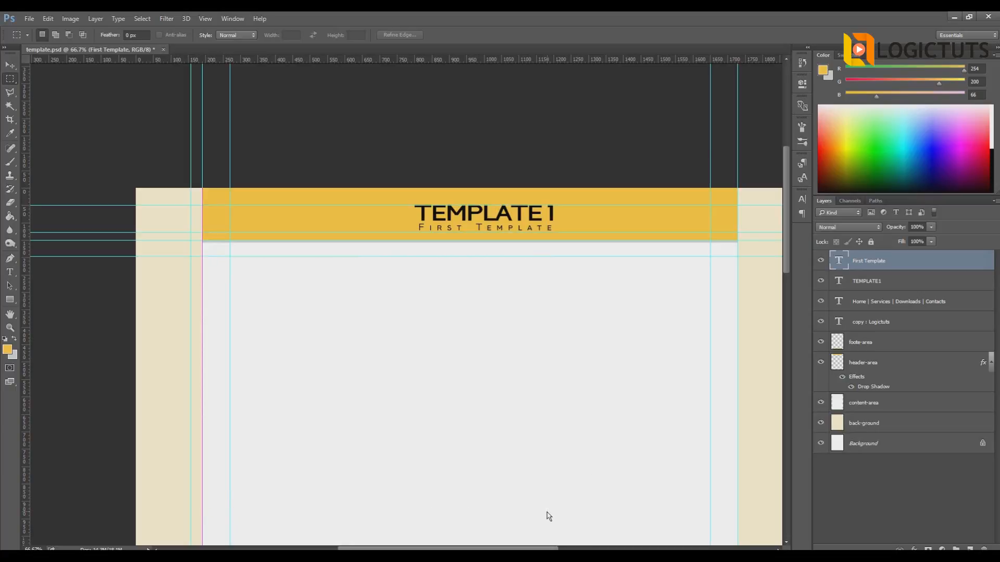
pyautogui.click(9, 220)
pyautogui.hotkey('ctrl', 'shift', 'n')
pyautogui.click(594, 187)
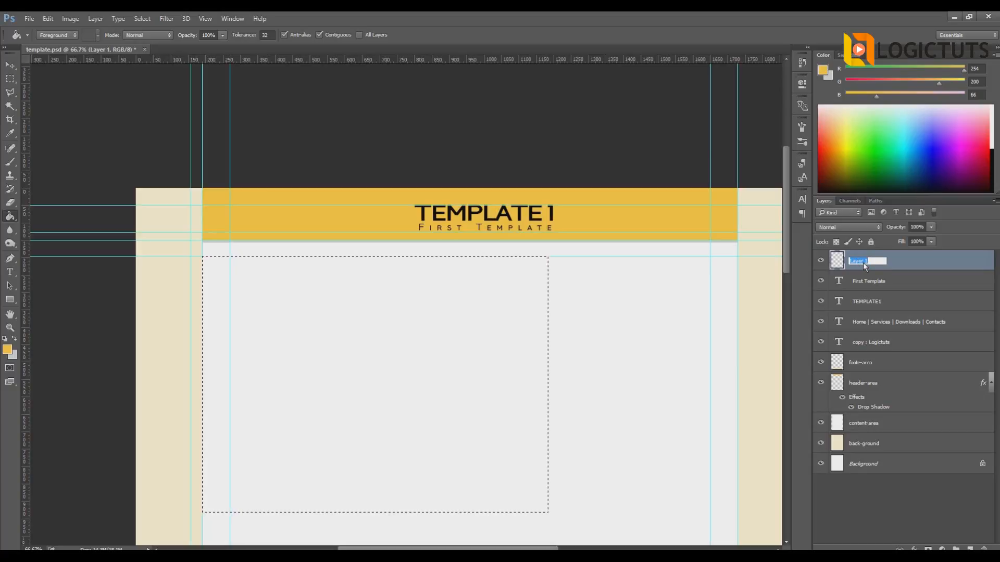
pyautogui.write('left-con')
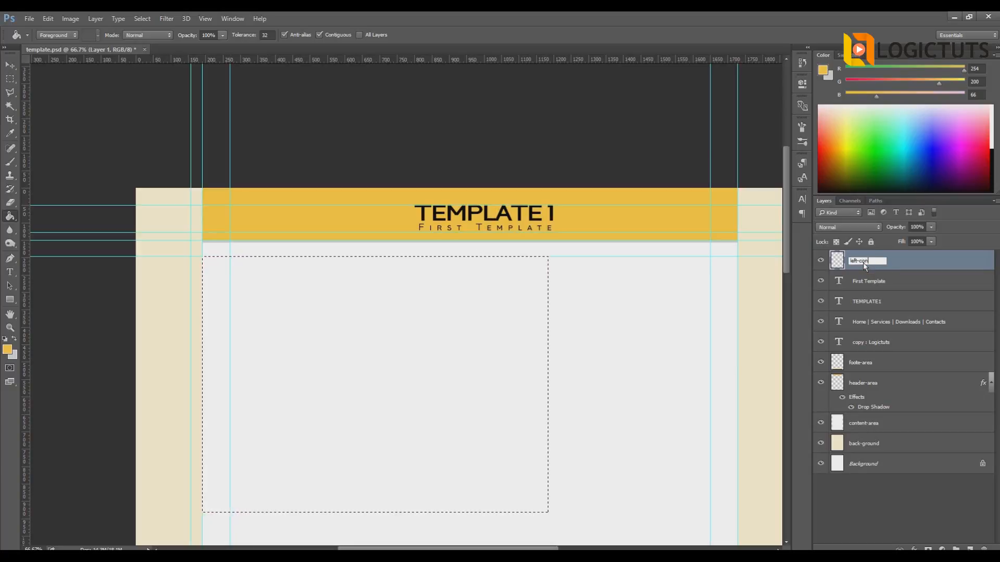
pyautogui.write('tent')
pyautogui.press('Return')
# - Try filling the selected rectangle with the header yellow and with light grey
pyautogui.click(400, 298)
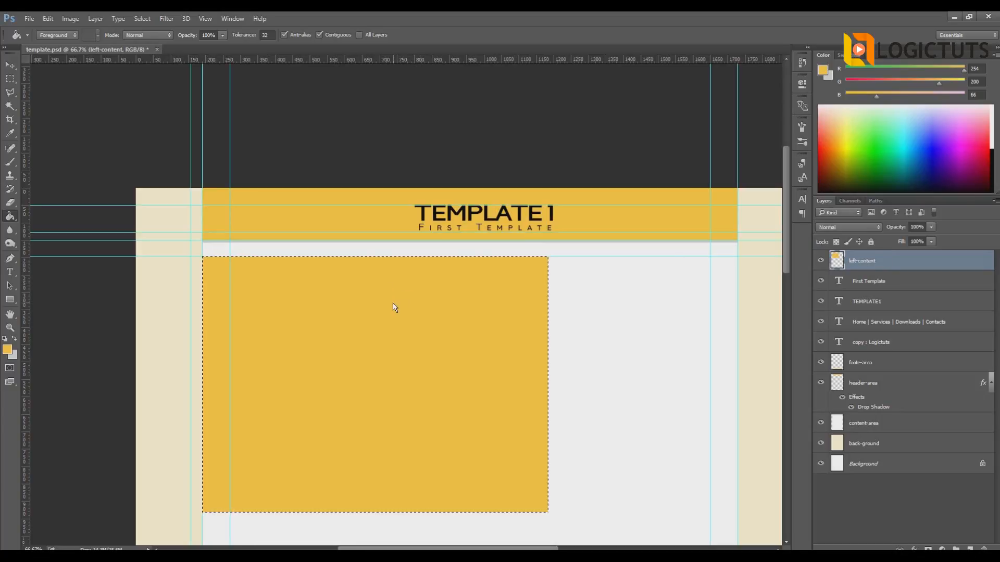
pyautogui.hotkey('ctrl', 'z')
pyautogui.click(14, 339)
pyautogui.click(203, 264)
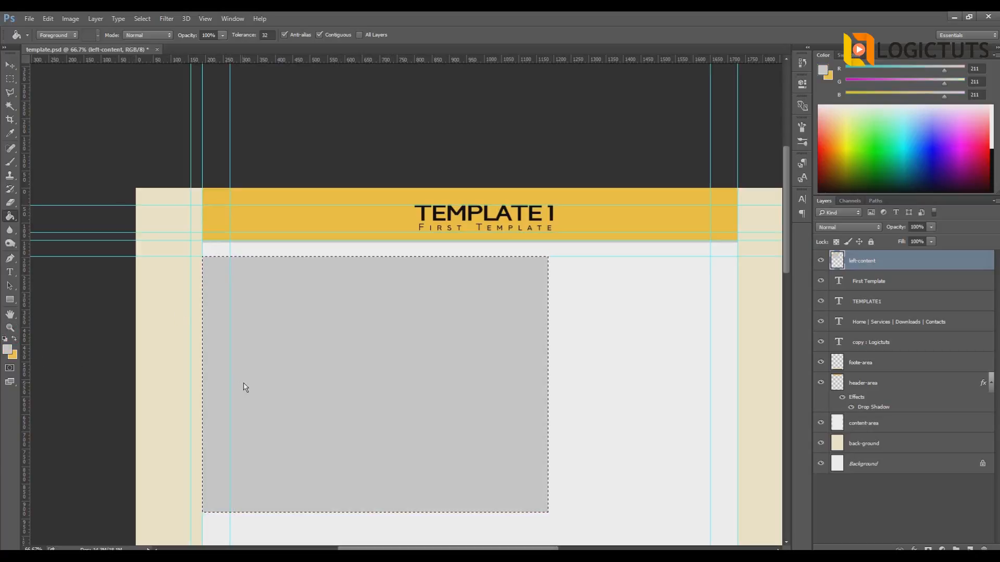
pyautogui.hotkey('ctrl', 'z')
# - Set the foreground color to ffffff, fill the rectangle on left-content with it, and deselect
pyautogui.click(7, 350)
pyautogui.write('ffffff')
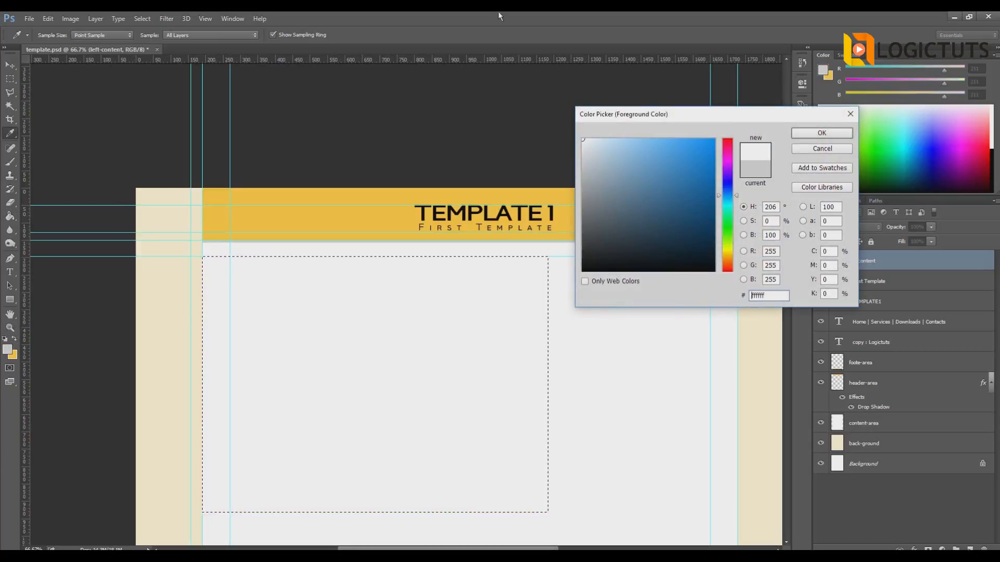
pyautogui.click(822, 133)
pyautogui.press('g')
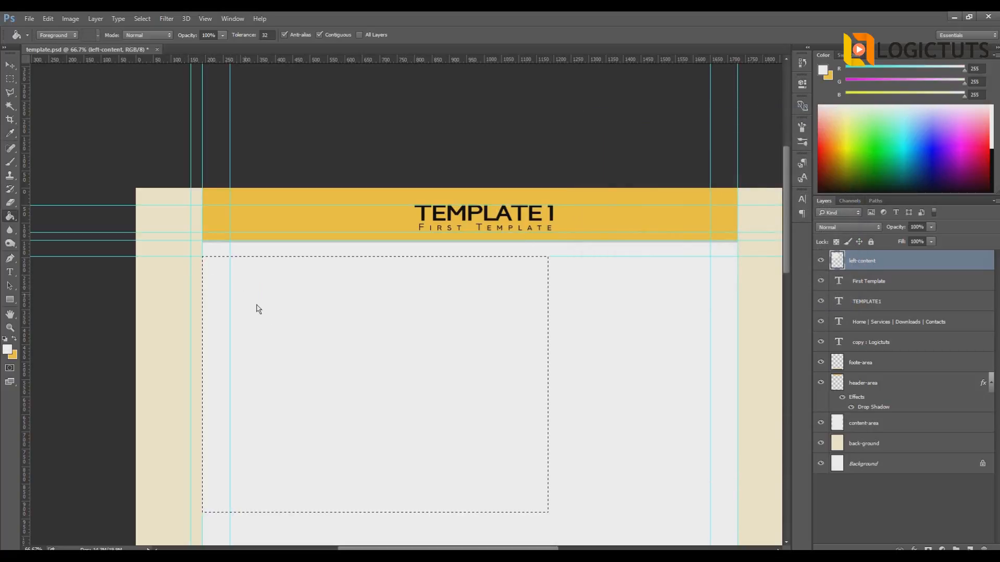
pyautogui.press('m')
pyautogui.hotkey('ctrl', 'd')
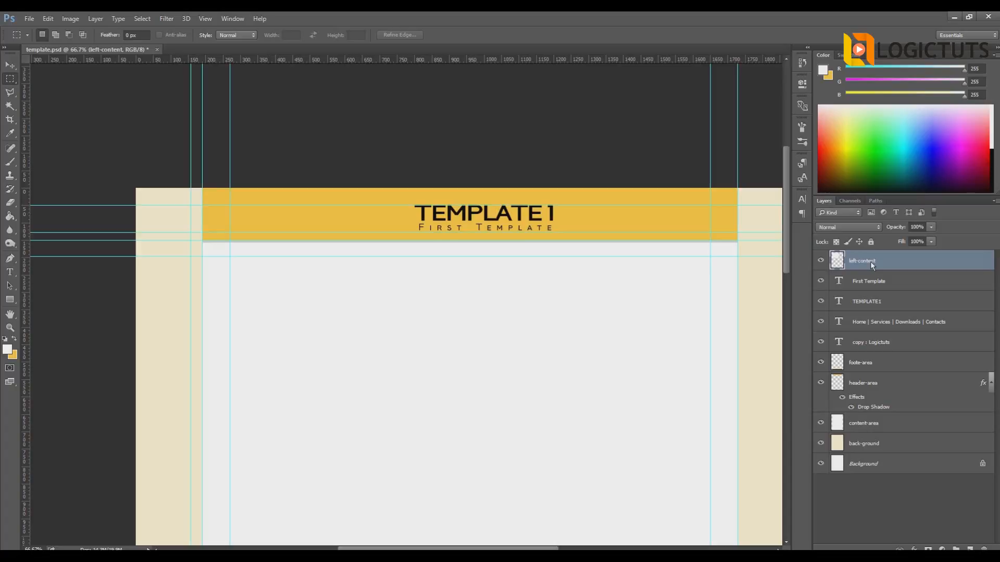
# - Widen the collapsed panel dock to show its labels and create three new layer groups above left-content
pyautogui.moveTo(789, 157); pyautogui.dragTo(752, 156)
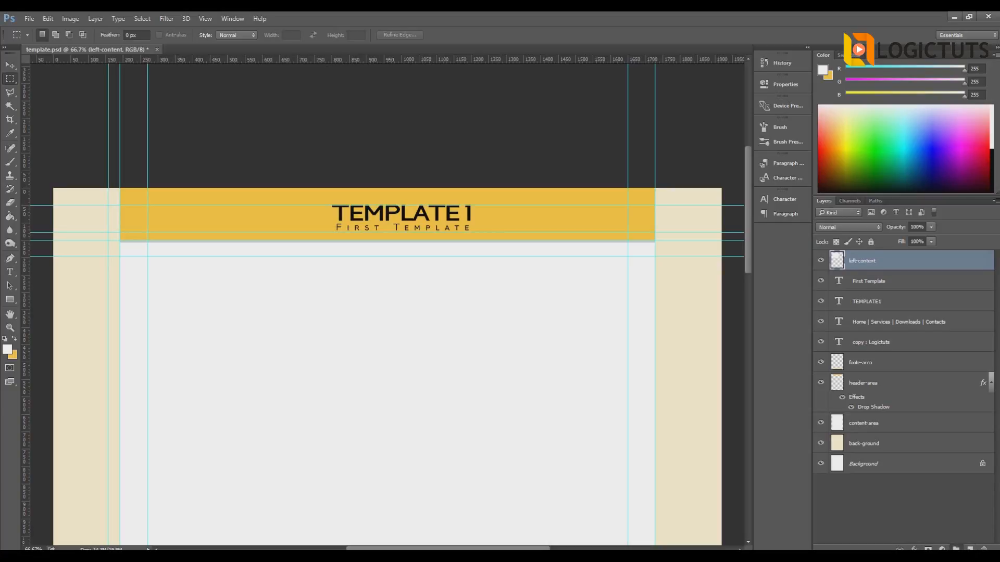
pyautogui.click(955, 549)
pyautogui.click(956, 550)
pyautogui.click(956, 550)
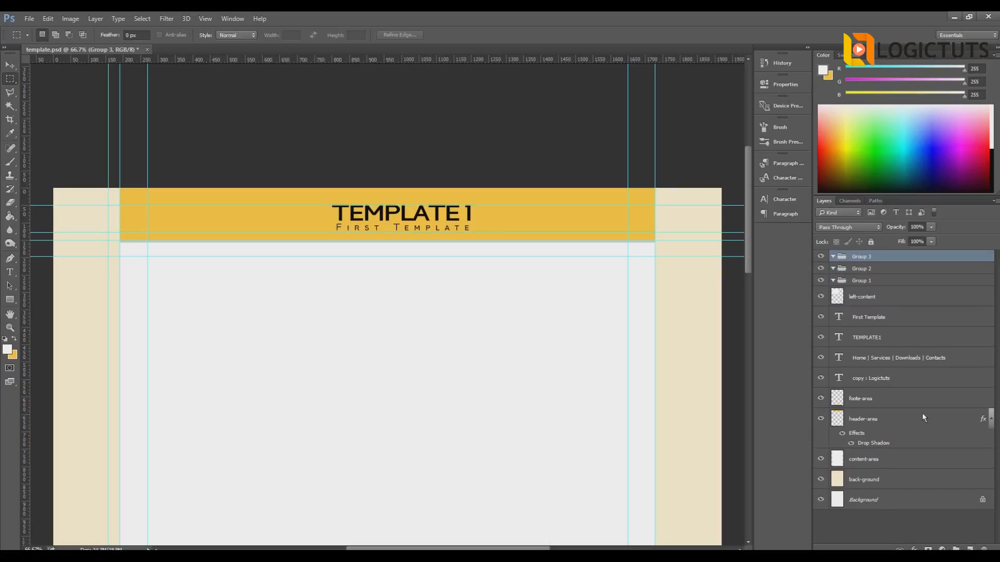
# - Name the three layer groups header, footer and main, from the lowest to the highest
pyautogui.click(869, 281)
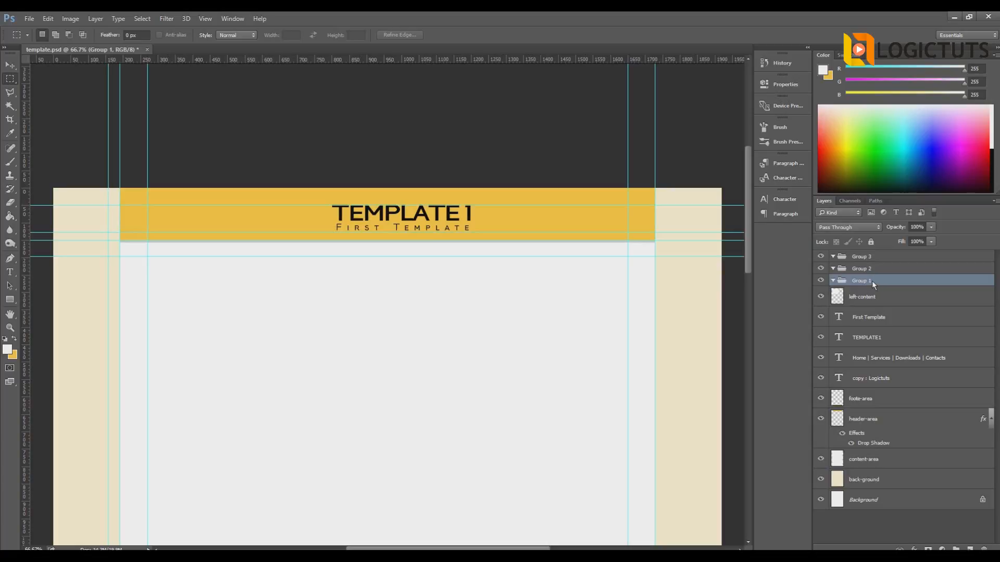
pyautogui.write('header')
pyautogui.press('Return')
pyautogui.doubleClick(875, 269)
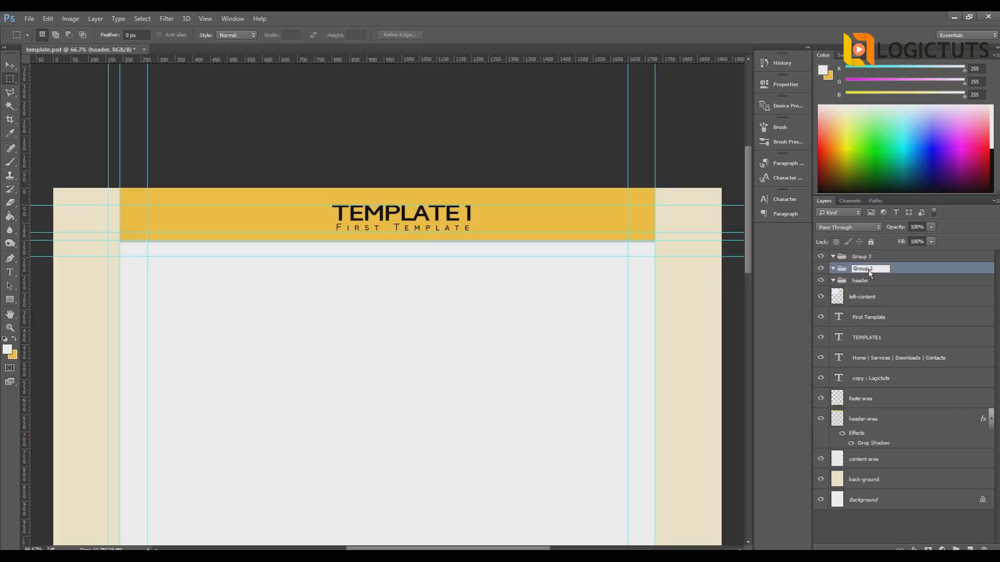
pyautogui.write('footer')
pyautogui.doubleClick(868, 256)
pyautogui.write('main')
pyautogui.press('Return')
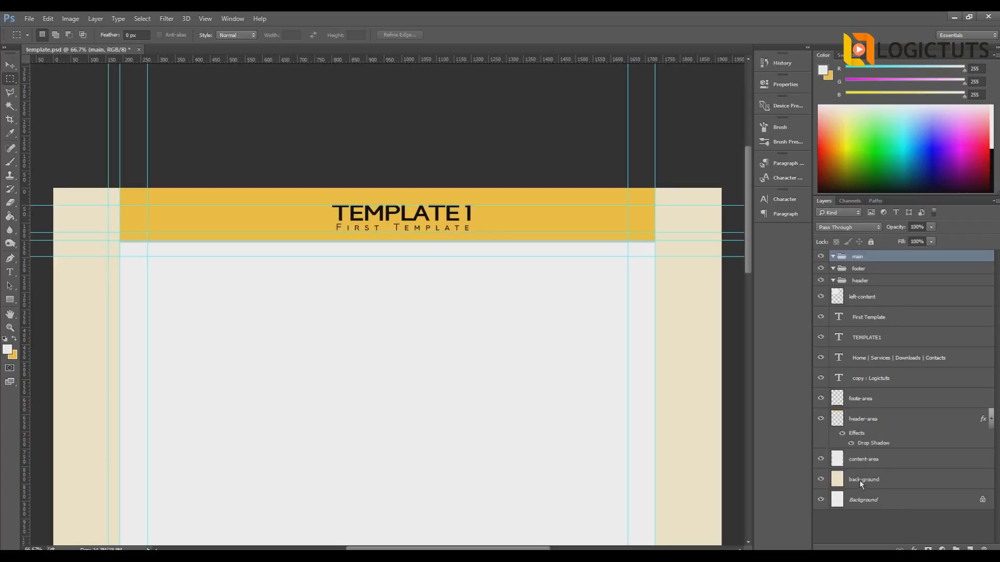
# - Move the footer background, the copyright text and the Home, Services, Downloads, Contacts text into the footer group and collapse it
pyautogui.click(865, 400)
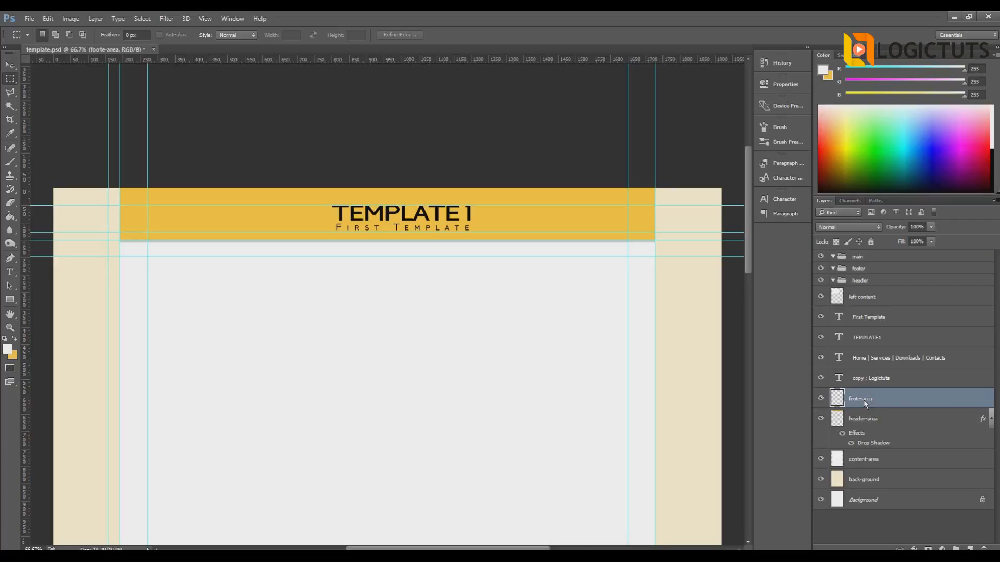
pyautogui.keyDown('shift'); pyautogui.click(870, 376); pyautogui.keyUp('shift')
pyautogui.keyDown('shift'); pyautogui.click(867, 360); pyautogui.keyUp('shift')
pyautogui.moveTo(866, 374); pyautogui.dragTo(852, 270)
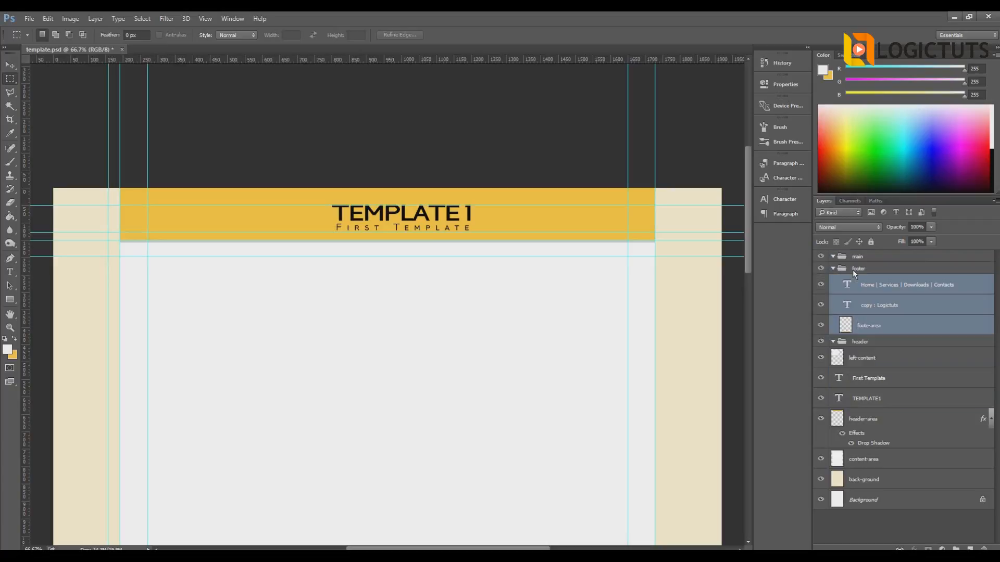
pyautogui.click(834, 268)
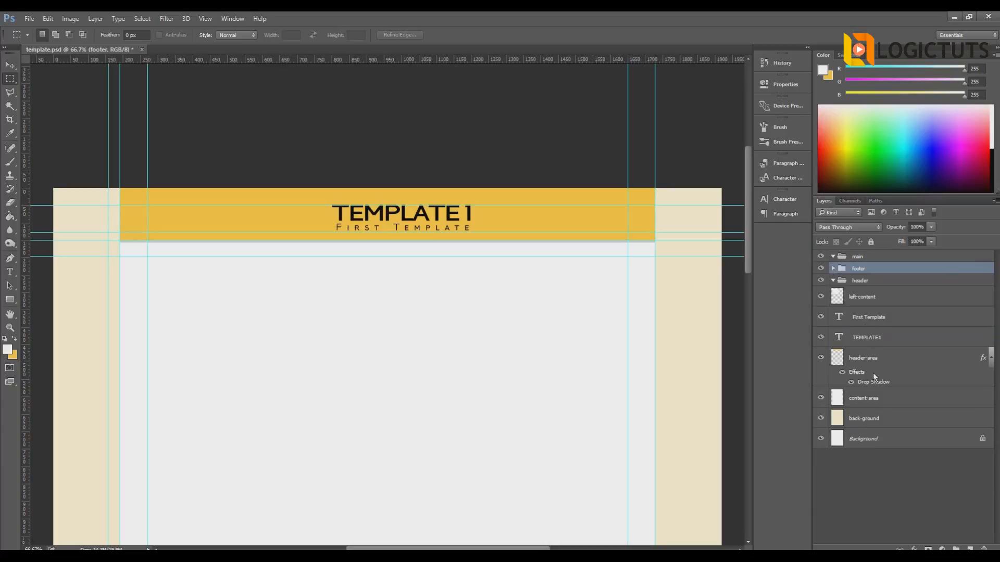
# - Move First Template, TEMPLATE1 and header-area into the header group, and left-content into the main group
pyautogui.click(860, 358)
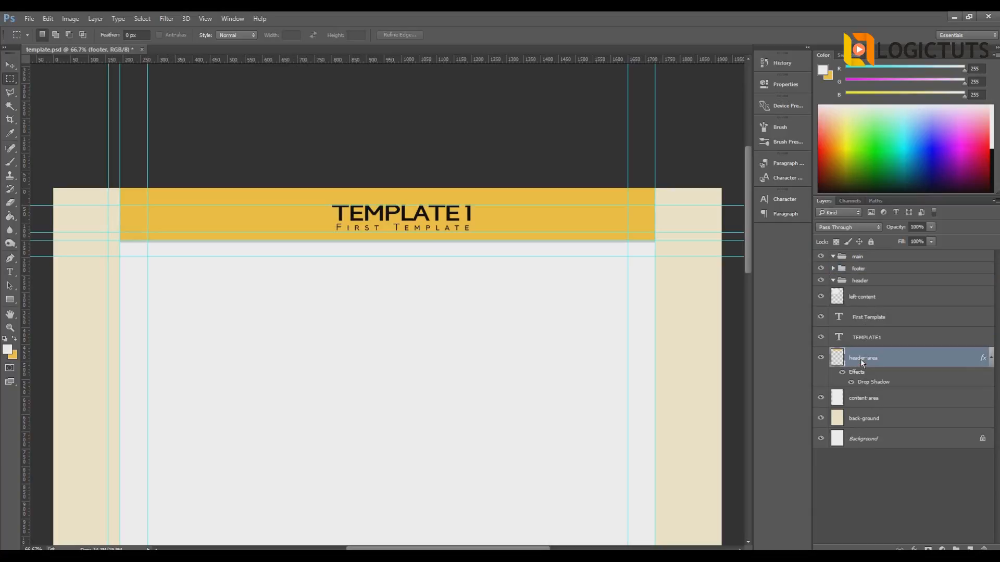
pyautogui.keyDown('ctrl'); pyautogui.click(863, 337); pyautogui.keyUp('ctrl')
pyautogui.keyDown('ctrl'); pyautogui.click(863, 319); pyautogui.keyUp('ctrl')
pyautogui.moveTo(864, 323); pyautogui.dragTo(864, 282)
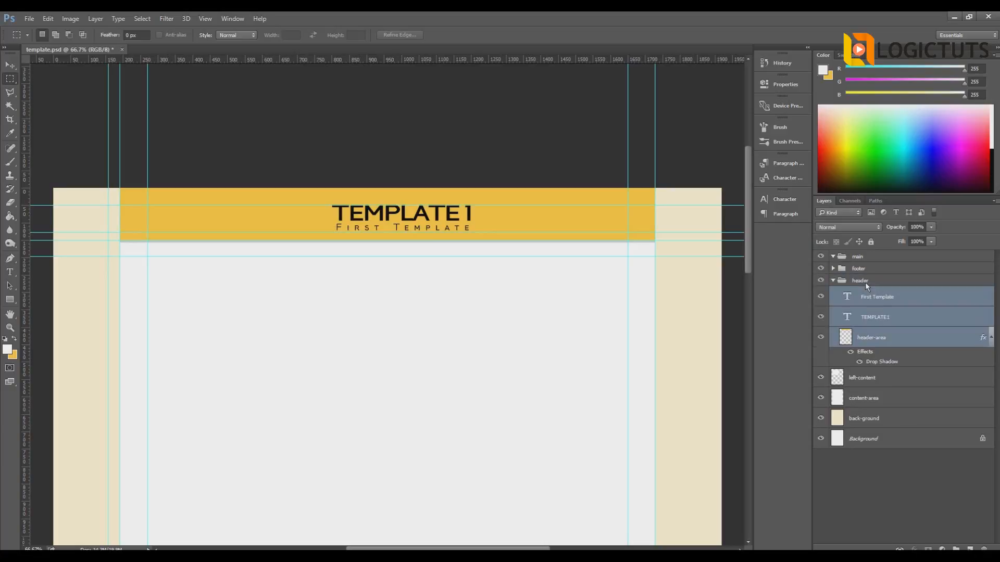
pyautogui.click(834, 280)
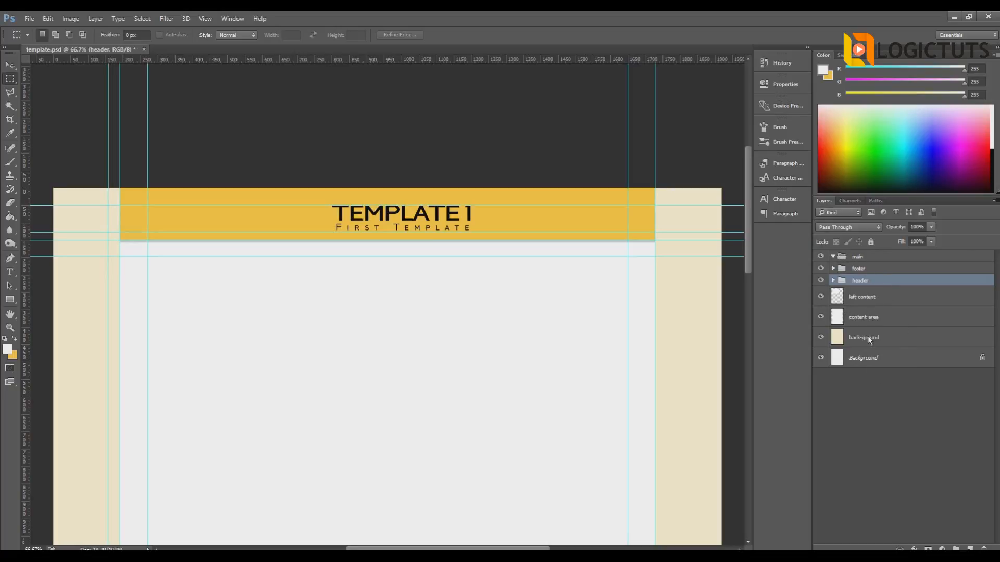
pyautogui.moveTo(864, 298); pyautogui.dragTo(861, 258)
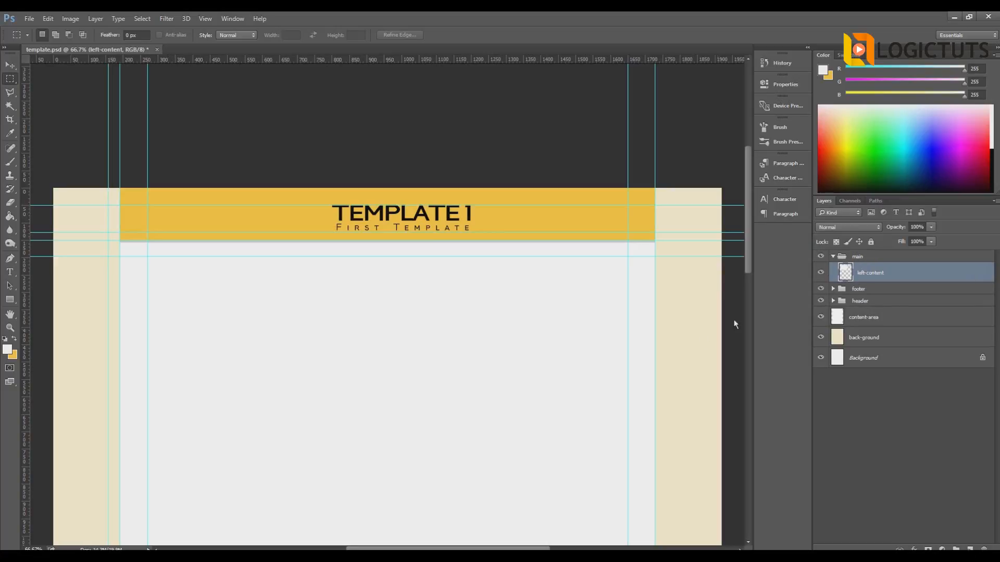
# - Place a vertical guide at about 1180 px and remove the two vertical guides just inside the header's side edges
pyautogui.scroll(-3, 636, 422)
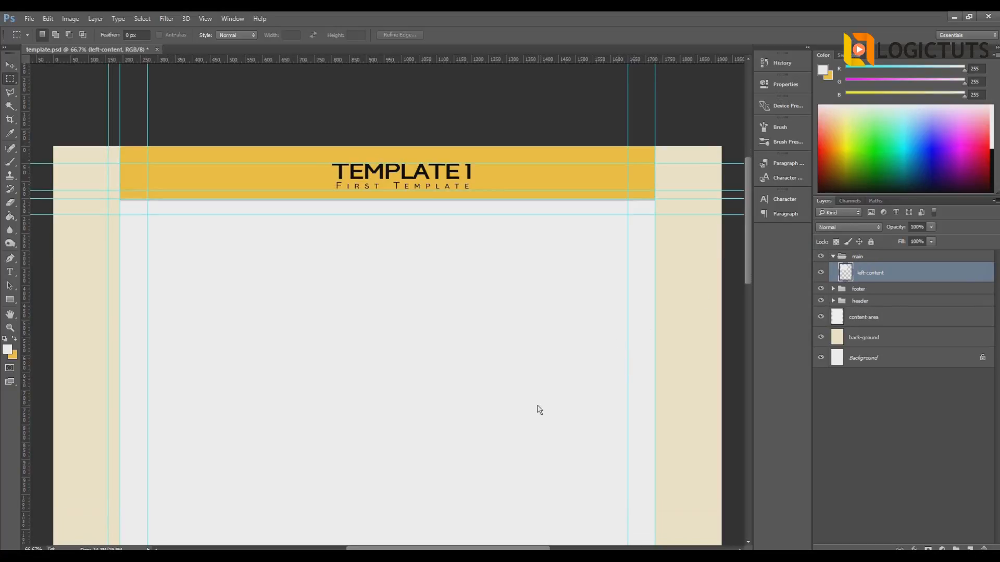
pyautogui.moveTo(24, 197); pyautogui.dragTo(465, 203)
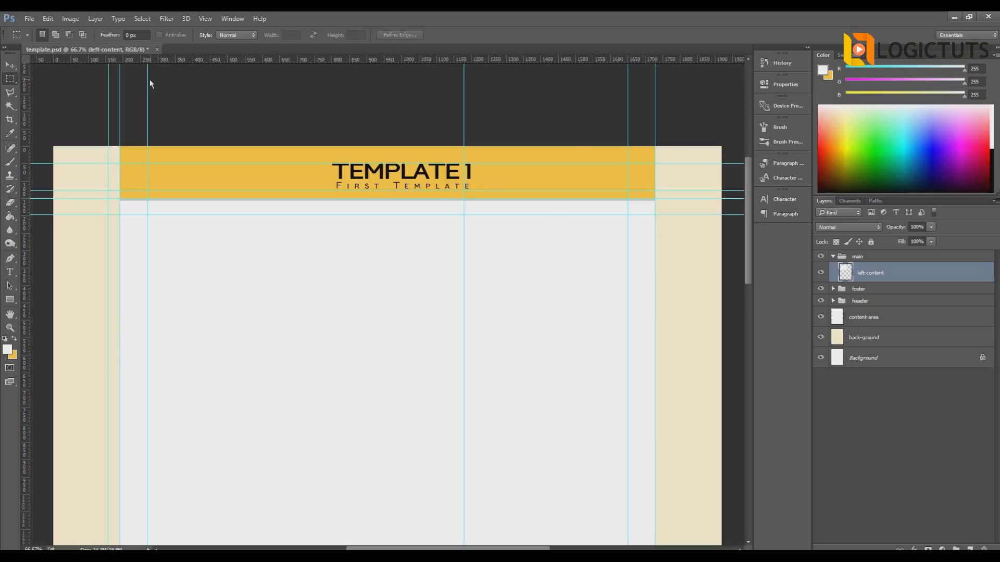
pyautogui.moveTo(149, 83); pyautogui.dragTo(26, 86)
pyautogui.moveTo(627, 104); pyautogui.dragTo(804, 103)
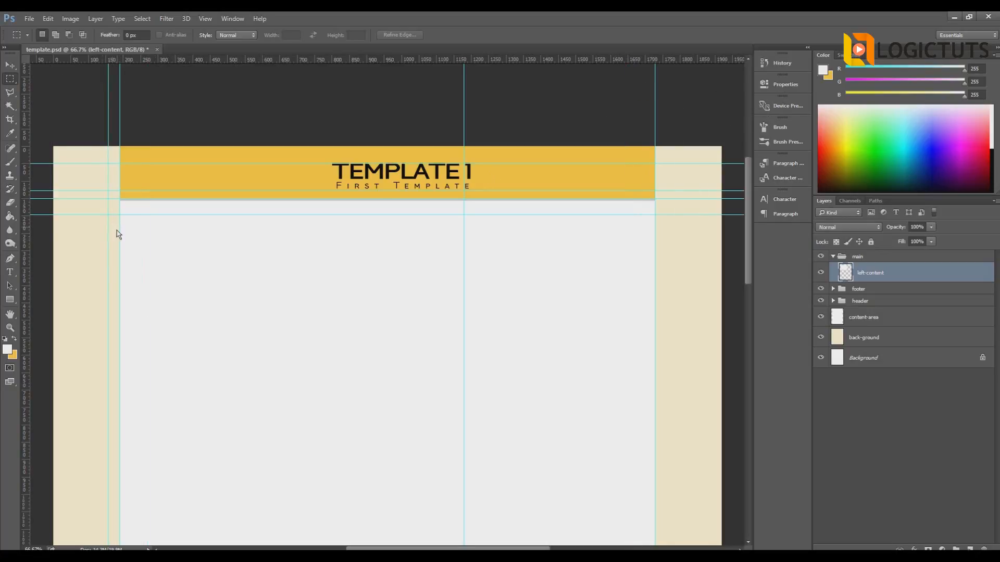
# - Place a vertical guide at about 240 px, about 50 px inside the content area's left edge
pyautogui.moveTo(25, 129); pyautogui.dragTo(134, 231)
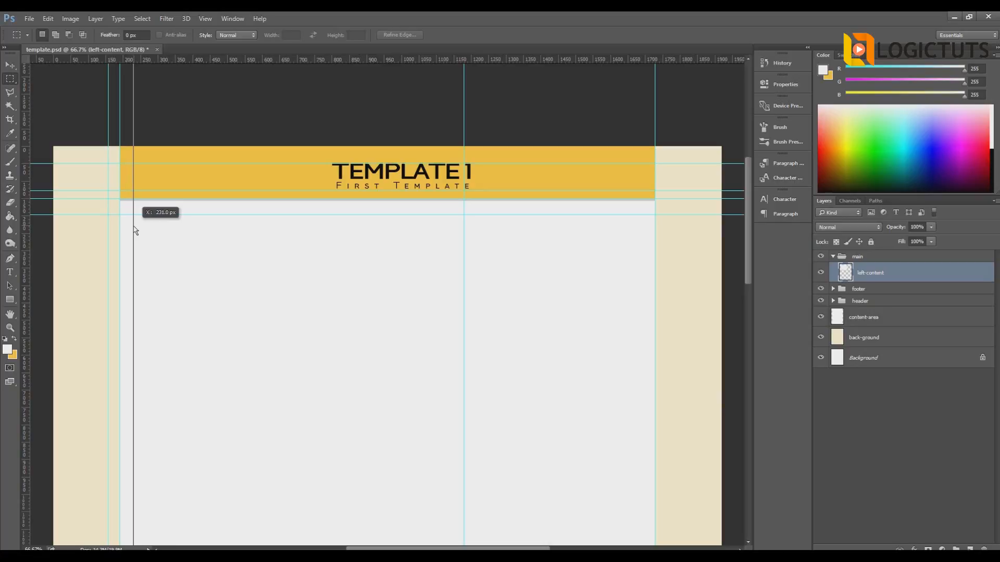
pyautogui.moveTo(133, 231); pyautogui.dragTo(137, 228)
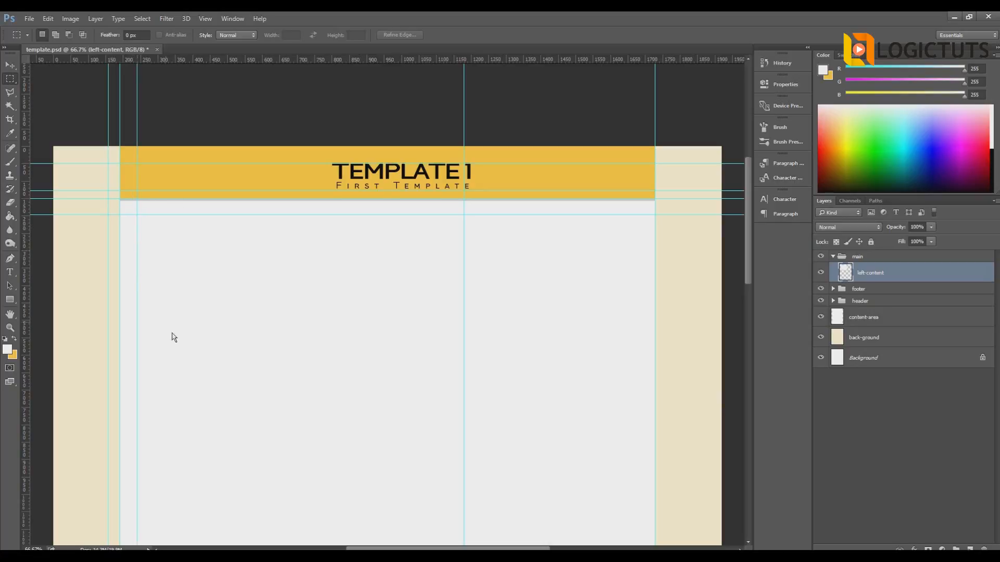
# - Switch to notes.txt in Notepad and close the main-content-area block with a brace, leaving blank lines below it
pyautogui.click(541, 555)
pyautogui.press('Return')
pyautogui.press('Return')
pyautogui.write('}')
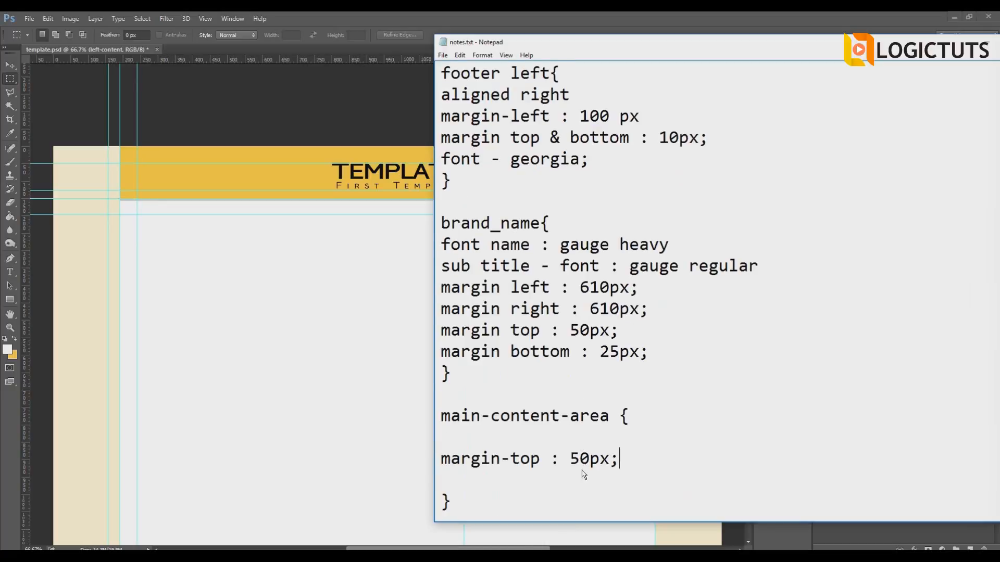
pyautogui.click(575, 492)
pyautogui.press('Return')
pyautogui.press('Return')
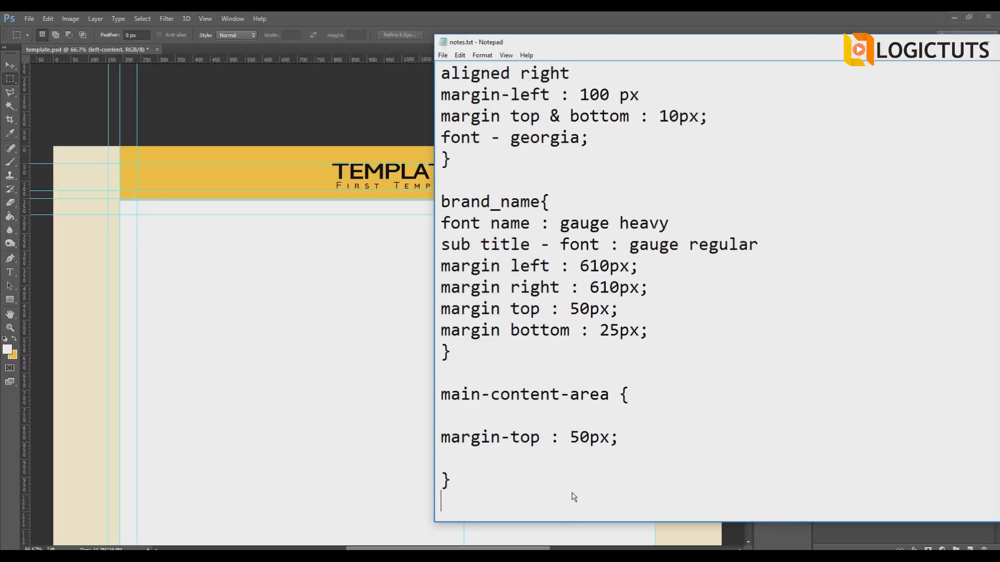
pyautogui.write('righ')
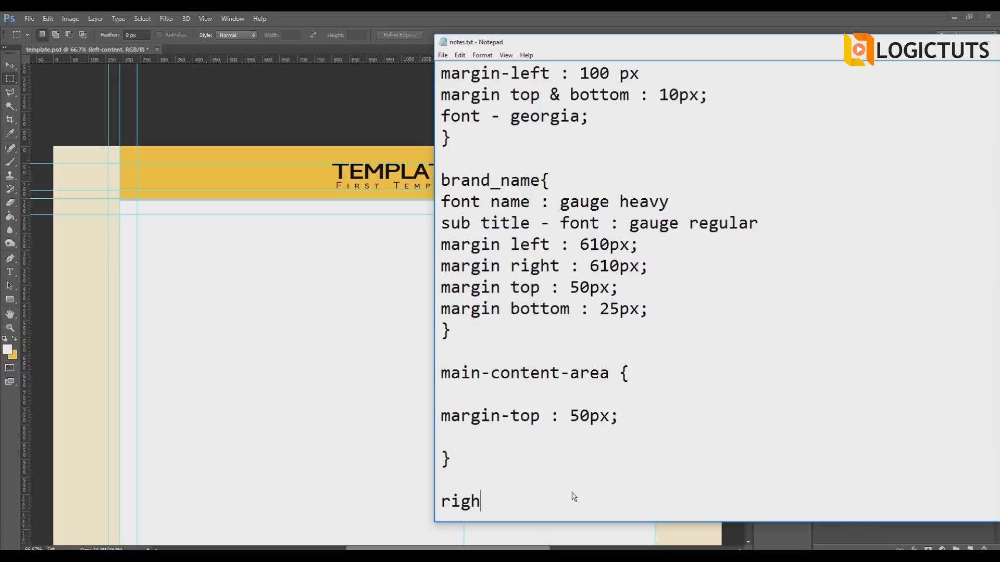
pyautogui.write('t-content')
pyautogui.press('BackSpace')
pyautogui.press('BackSpace')
pyautogui.press('BackSpace')
pyautogui.press('BackSpace')
pyautogui.press('BackSpace')
pyautogui.press('BackSpace')
pyautogui.press('BackSpace')
pyautogui.press('BackSpace')
pyautogui.press('BackSpace')
pyautogui.press('BackSpace')
pyautogui.press('BackSpace')
pyautogui.press('BackSpace')
pyautogui.press('BackSpace')
pyautogui.press('BackSpace')
pyautogui.press('BackSpace')
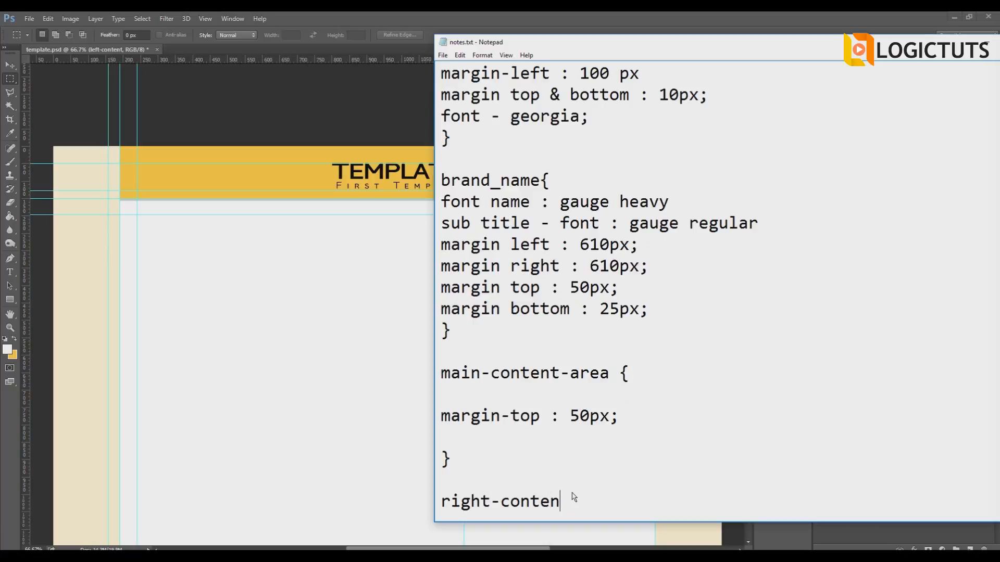
# - Add a left-content block containing margin-left : 50px; below the main-content-area block in the notes
pyautogui.press('Return')
pyautogui.press('Return')
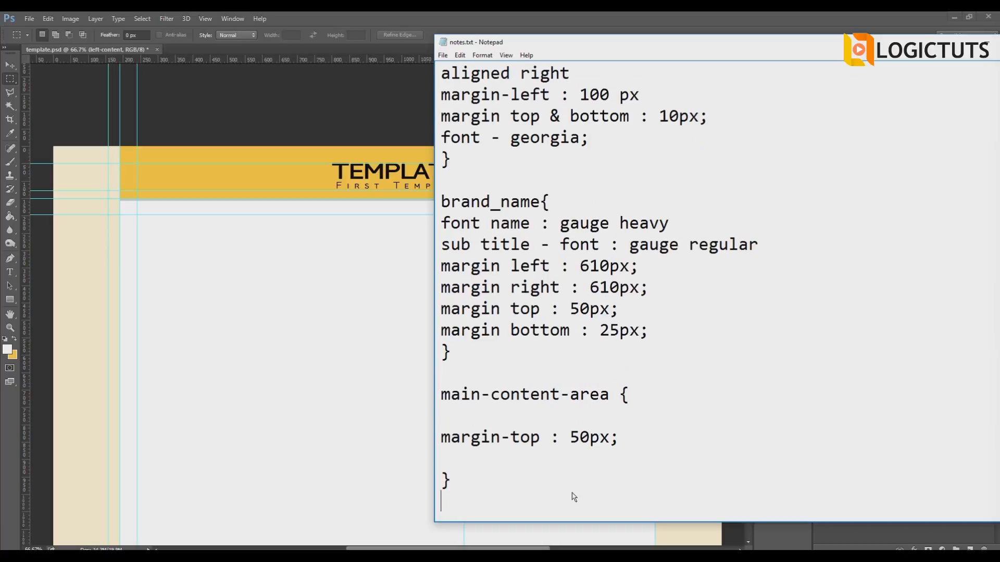
pyautogui.write('left-c')
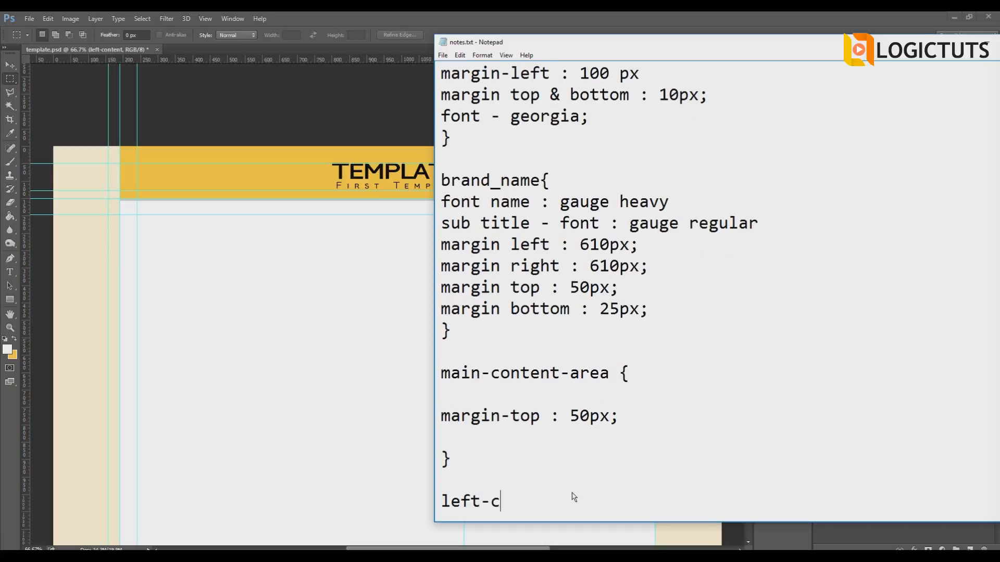
pyautogui.write('ontent{  }')
pyautogui.press('Left')
pyautogui.press('Return')
pyautogui.press('Return')
pyautogui.press('Up')
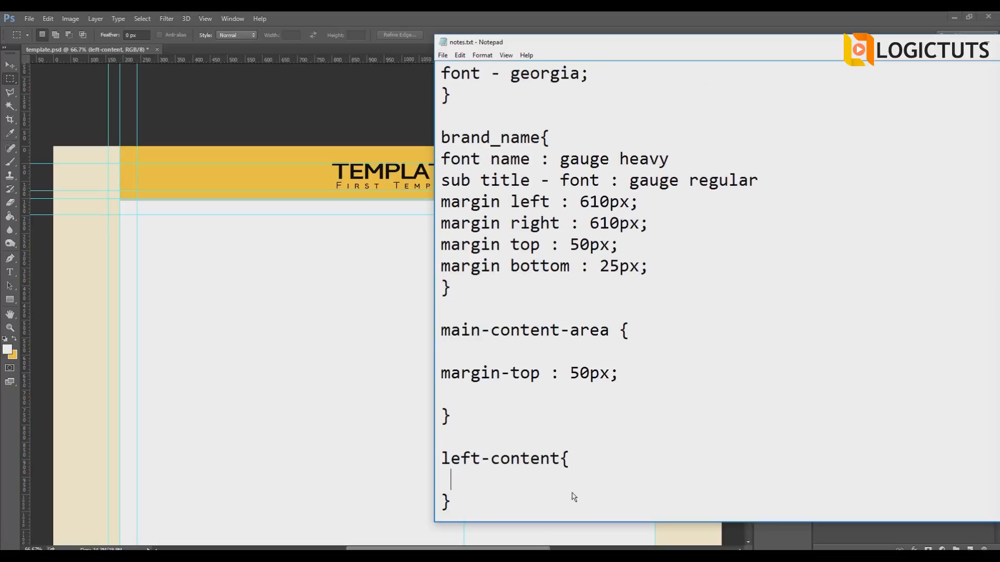
pyautogui.write('margin-left : ')
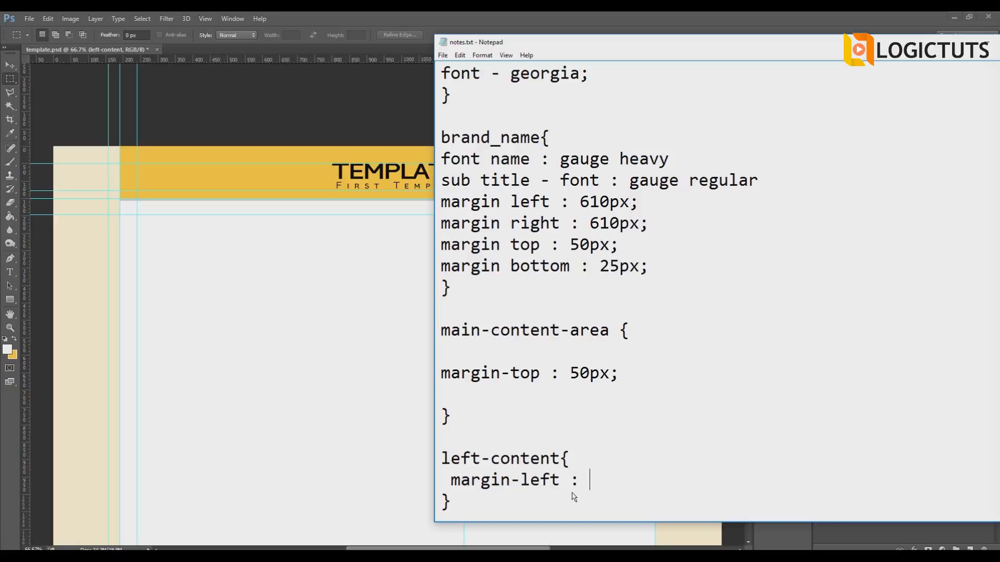
pyautogui.write('50px;')
pyautogui.press('Return')
# - Return to Photoshop and place a vertical guide at about 1155 px, just left of the column divider guide
pyautogui.click(344, 414)
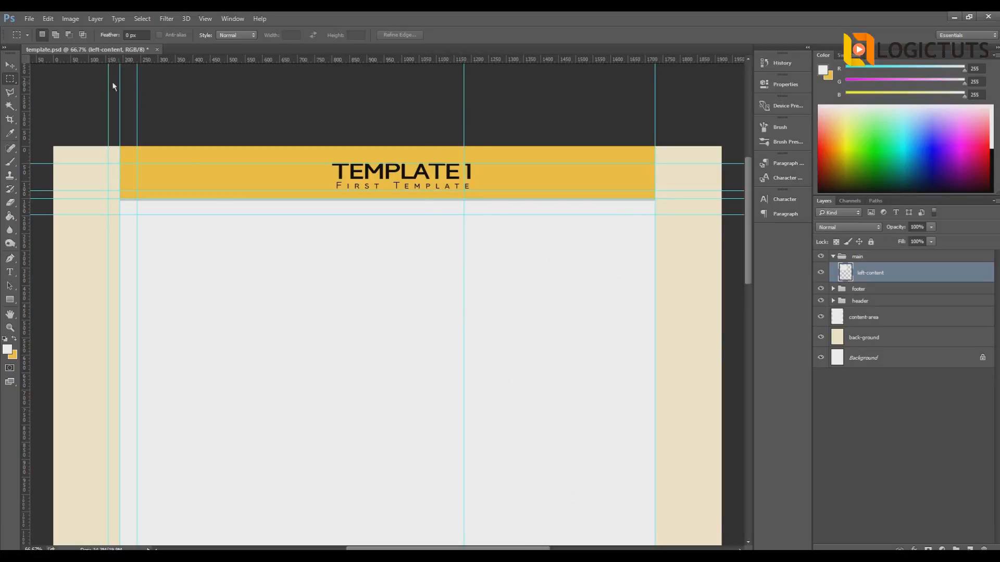
pyautogui.moveTo(138, 215); pyautogui.dragTo(464, 290)
pyautogui.hotkey('ctrl', 'd')
pyautogui.moveTo(21, 105); pyautogui.dragTo(456, 185)
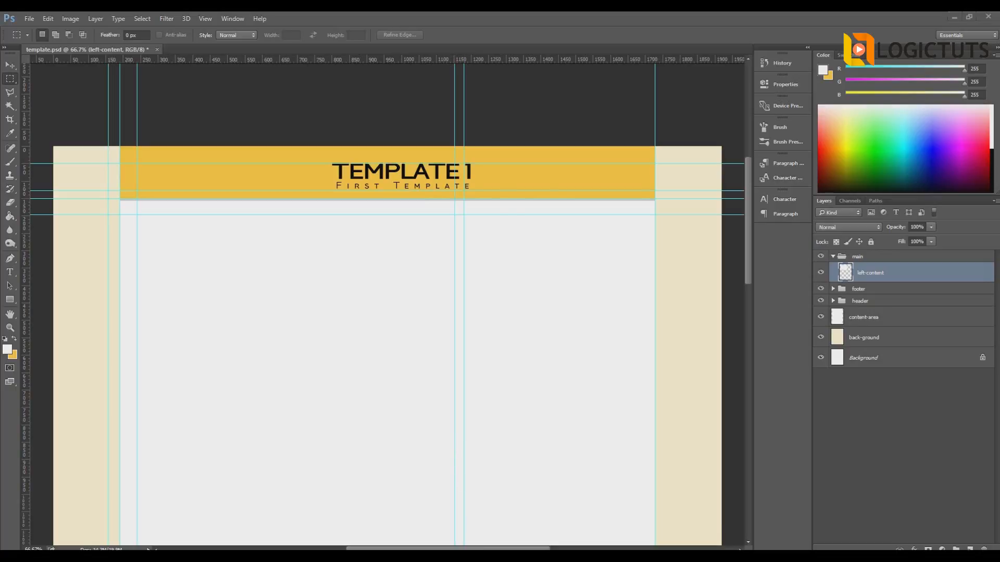
# - Record margin-right : 30px; in the left-content block of notes.txt and put the notes away
pyautogui.hotkey('alt', 'Tab')
pyautogui.press('Return')
pyautogui.write('margin-left : 50px')
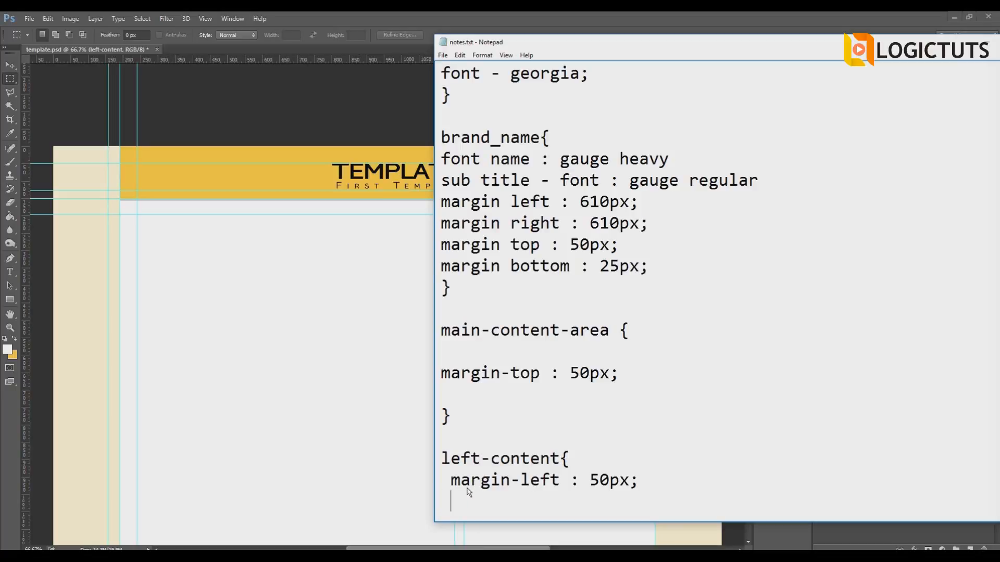
pyautogui.write('-right : 30')
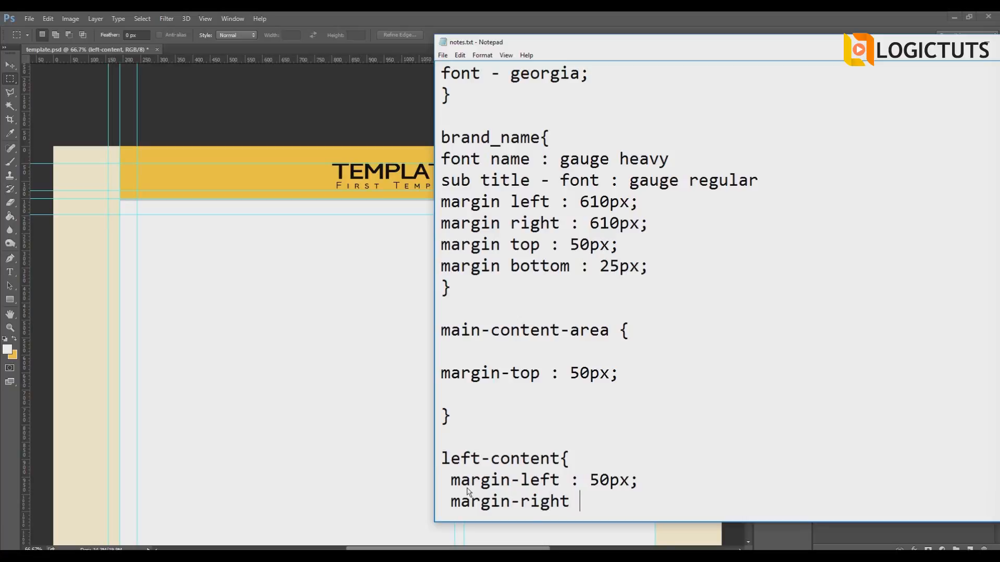
pyautogui.write('px;')
pyautogui.moveTo(630, 482); pyautogui.dragTo(610, 483)
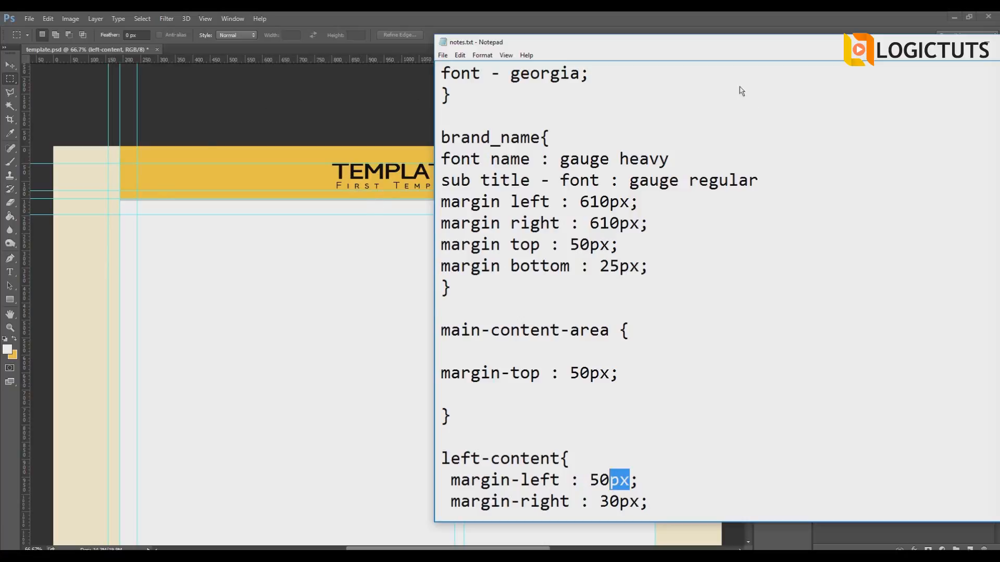
pyautogui.moveTo(785, 42); pyautogui.dragTo(634, 52)
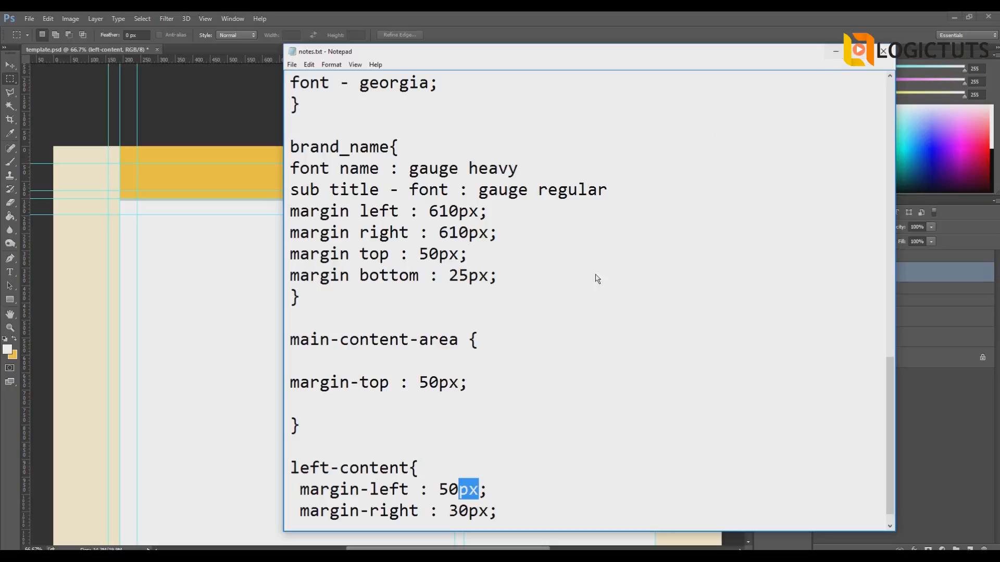
pyautogui.scroll(-1, 562, 388)
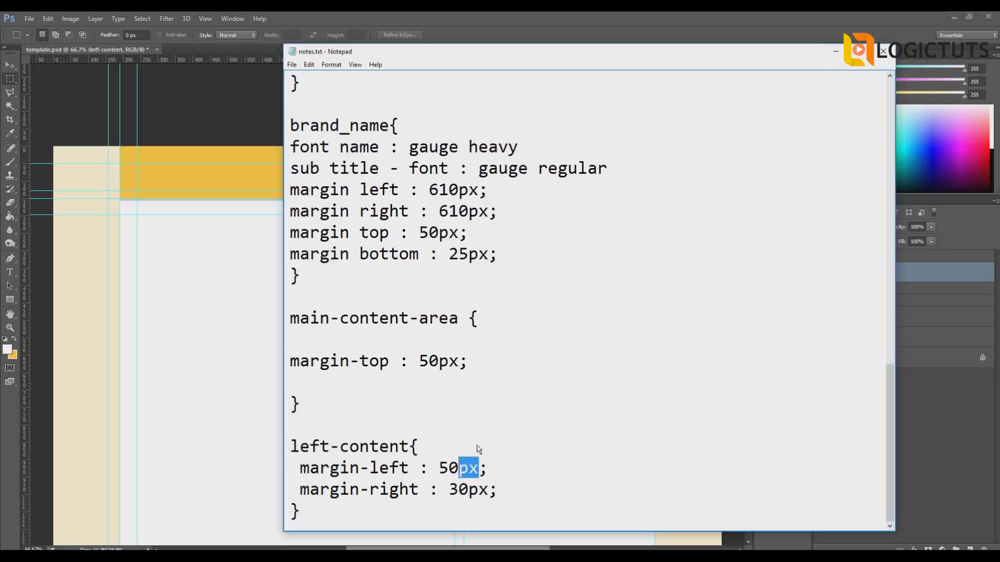
pyautogui.click(835, 51)
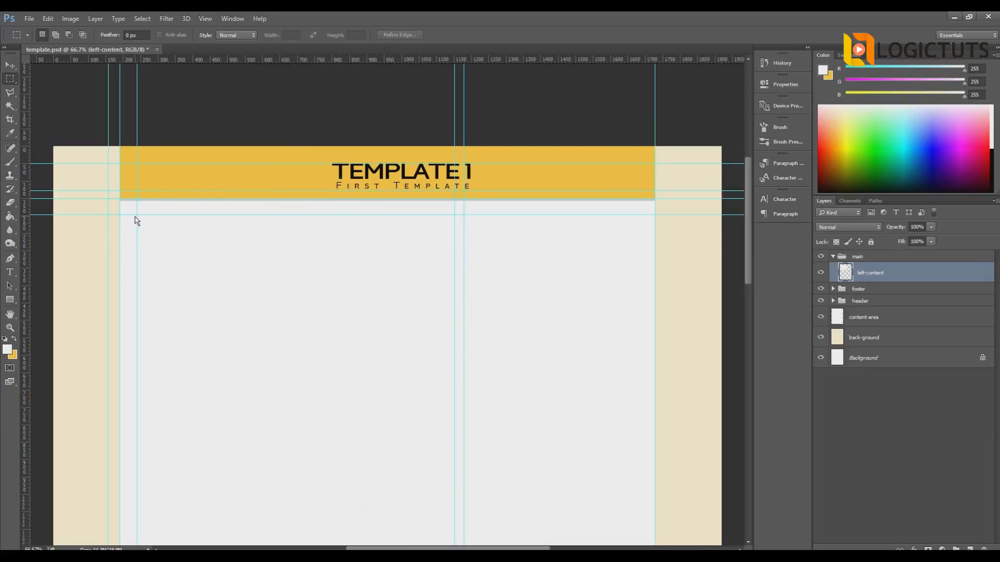
# - Create a new layer above left-content in the main group and name it blog-title-box
pyautogui.moveTo(137, 215); pyautogui.dragTo(458, 314)
pyautogui.click(264, 370)
pyautogui.hotkey('ctrl', 'shift', 'n')
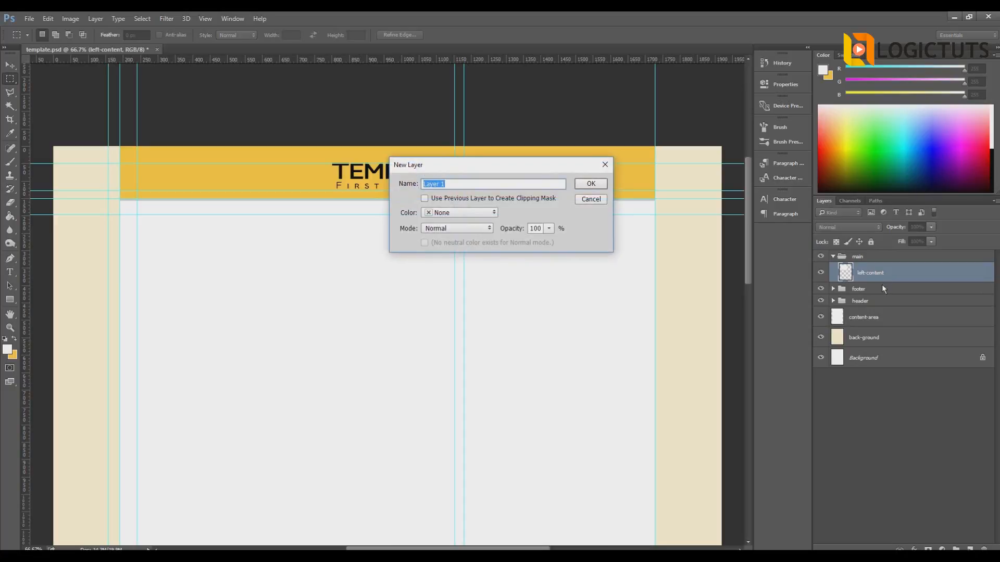
pyautogui.press('Return')
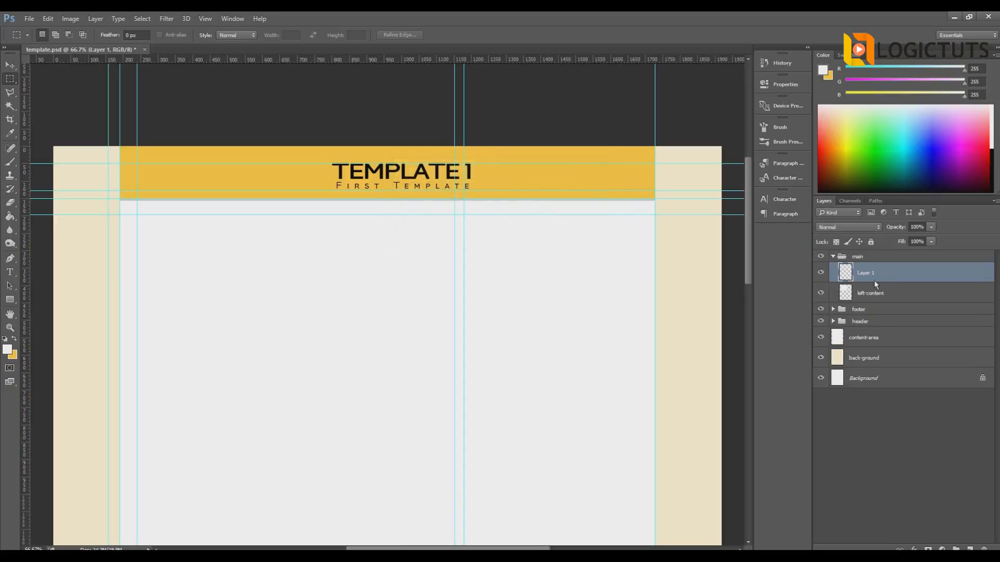
pyautogui.doubleClick(869, 278)
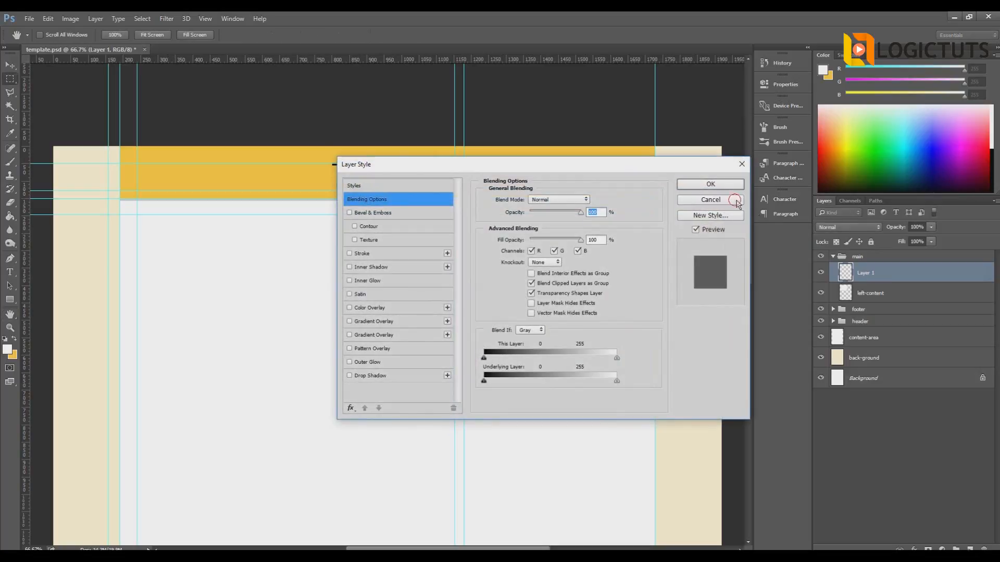
pyautogui.click(710, 201)
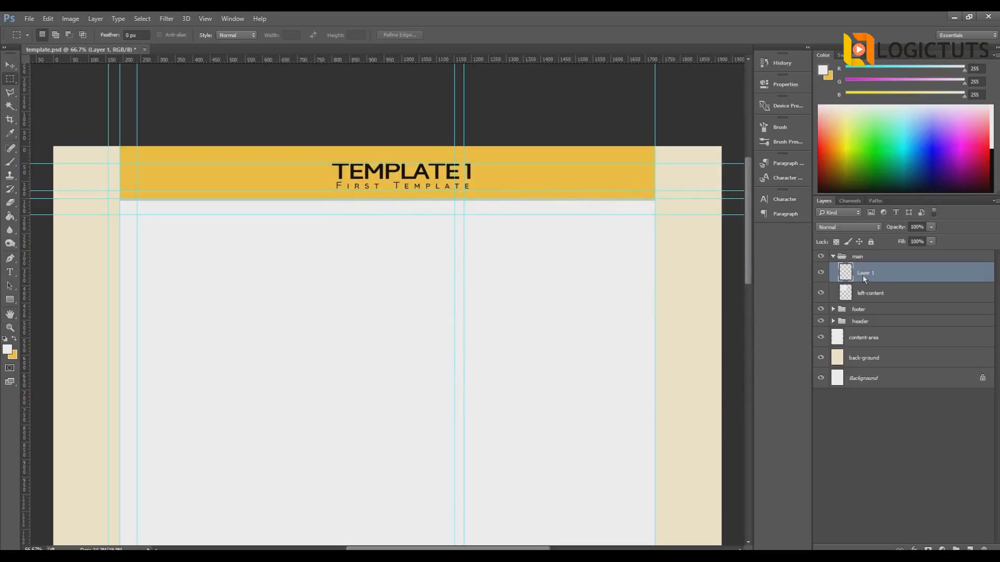
pyautogui.doubleClick(863, 275)
pyautogui.write('blog-title-box')
pyautogui.press('Return')
# - Place two horizontal guides at about 400 px and 430 px to mark the blog title box's bottom and the gap below
pyautogui.moveTo(176, 61); pyautogui.dragTo(157, 290)
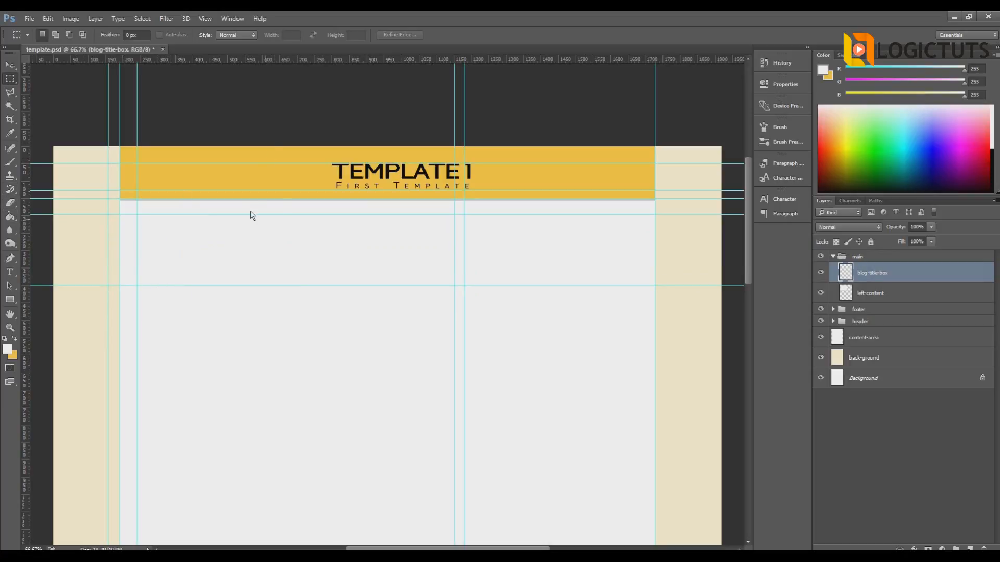
pyautogui.moveTo(244, 58); pyautogui.dragTo(250, 297)
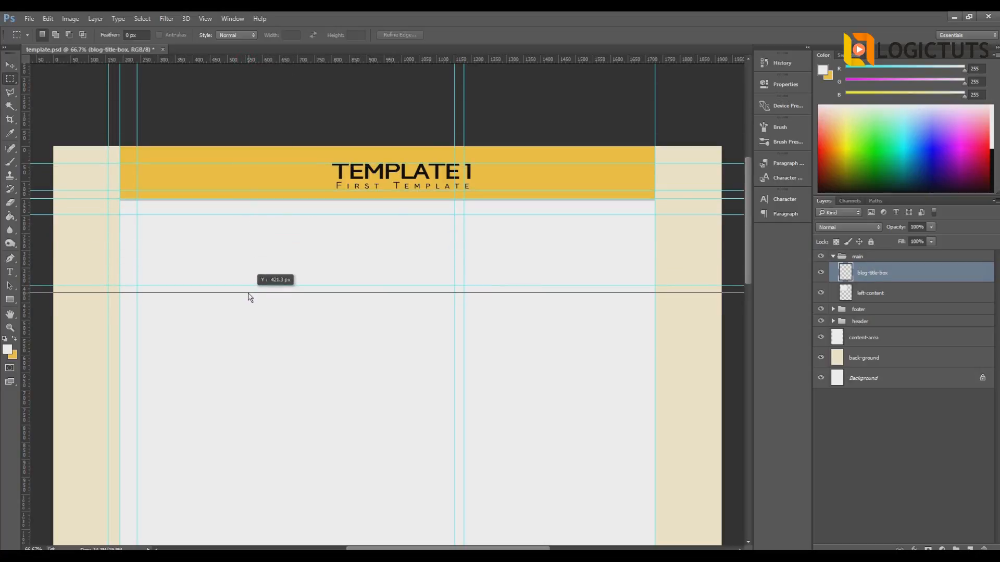
pyautogui.moveTo(250, 296); pyautogui.dragTo(249, 300)
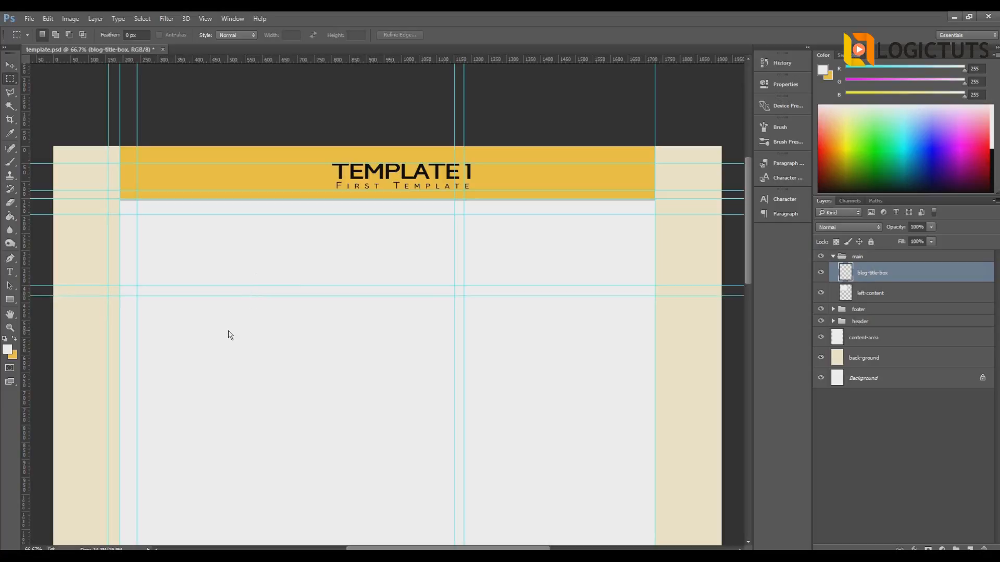
# - Add a blog-title-box block containing margin-bottom : 20px; below left-content in notes.txt, then return to the template
pyautogui.hotkey('alt', 'Tab')
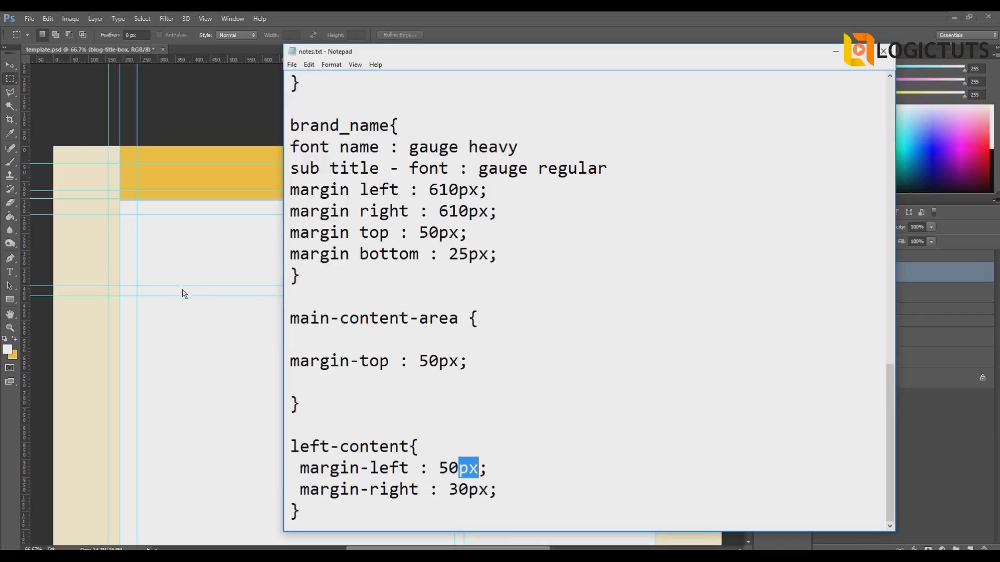
pyautogui.click(509, 493)
pyautogui.click(334, 503)
pyautogui.press('Return')
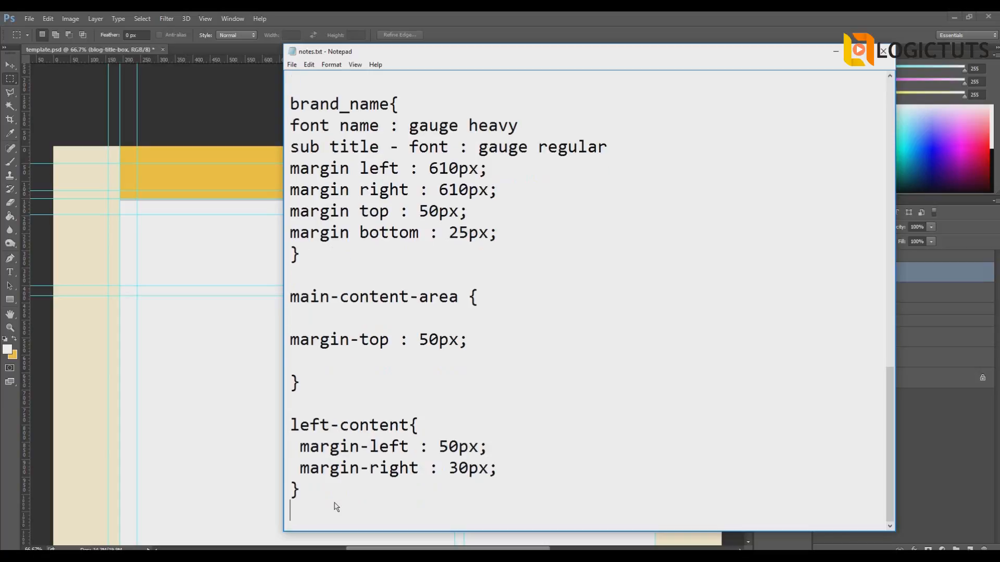
pyautogui.write('blog-titl')
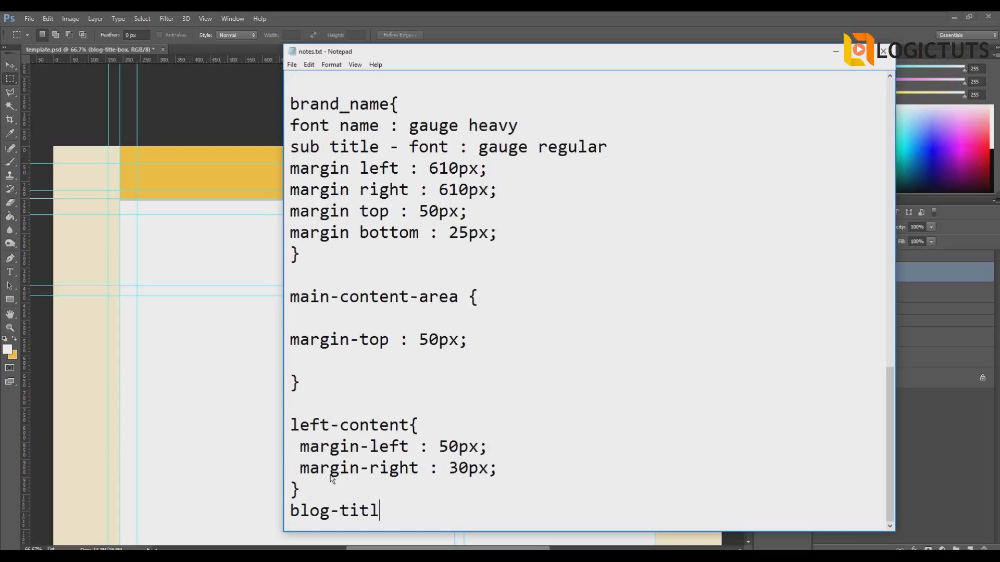
pyautogui.write('e-box{}')
pyautogui.press('Left')
pyautogui.press('Return')
pyautogui.press('Return')
pyautogui.press('Up')
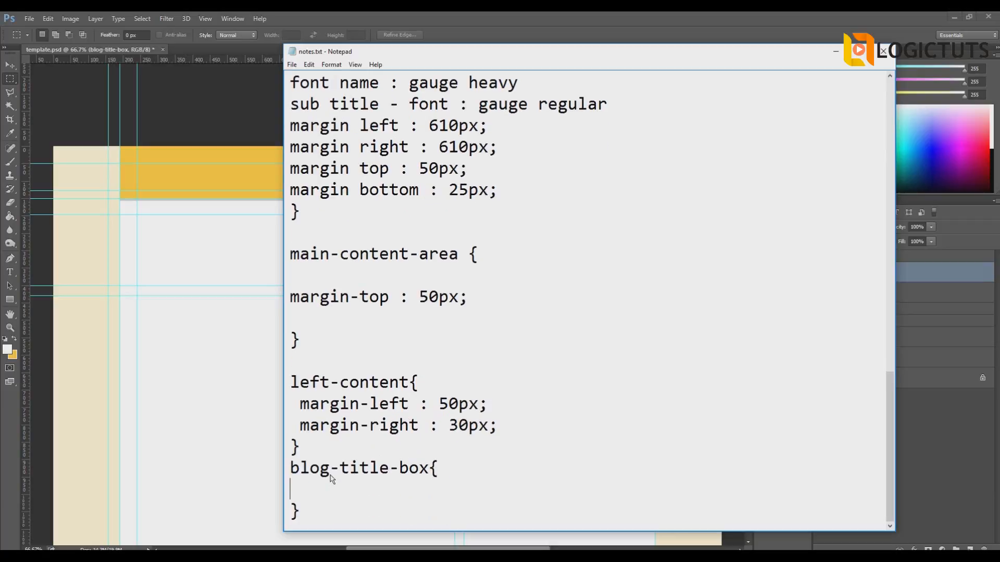
pyautogui.write('margin-bottom :')
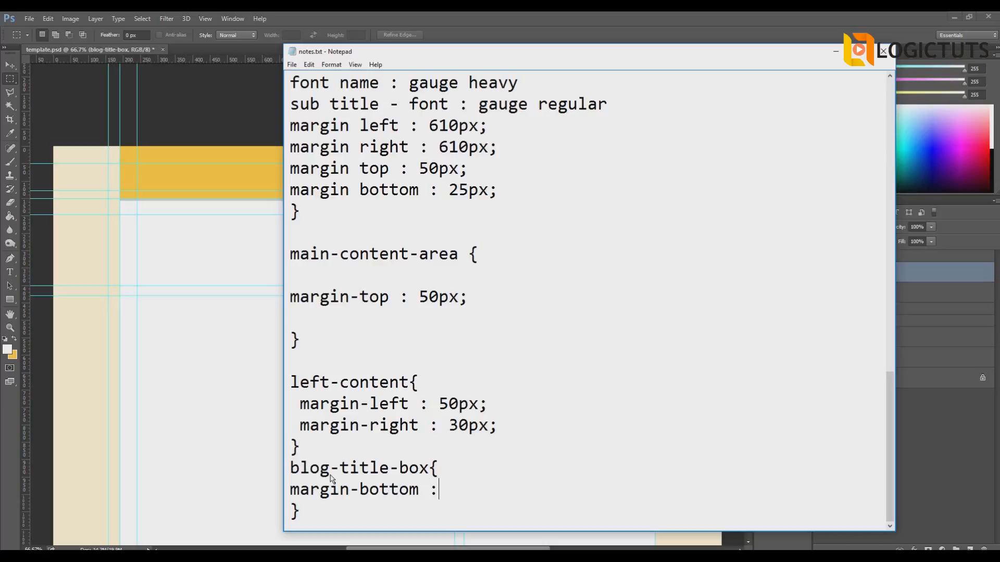
pyautogui.write(' 20px;')
pyautogui.click(835, 51)
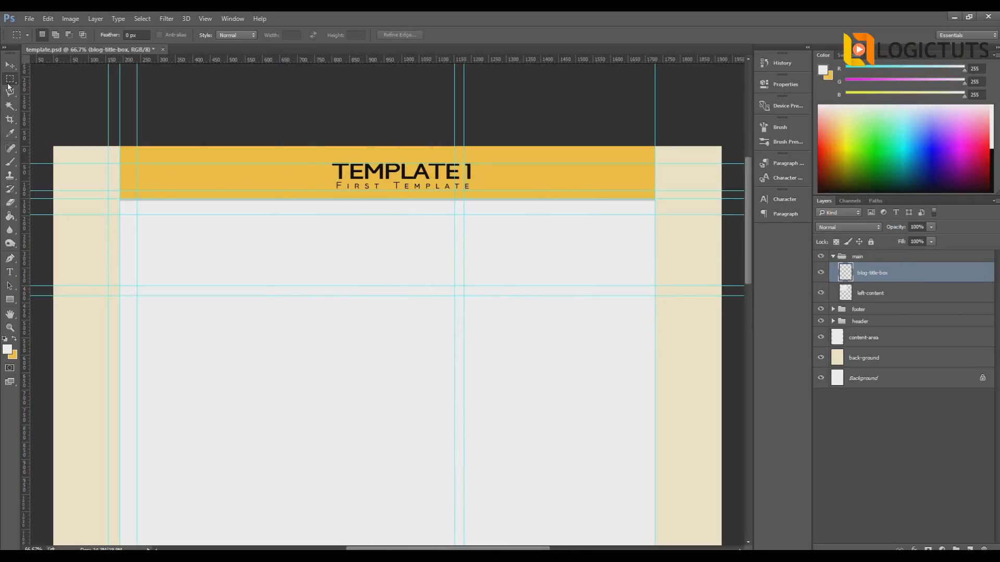
# - Compare the guided blog title box area with the layout sketch template-1.png in Photos and return to the template
pyautogui.moveTo(138, 214); pyautogui.dragTo(455, 285)
pyautogui.click(171, 277)
pyautogui.scroll(-4, 406, 505)
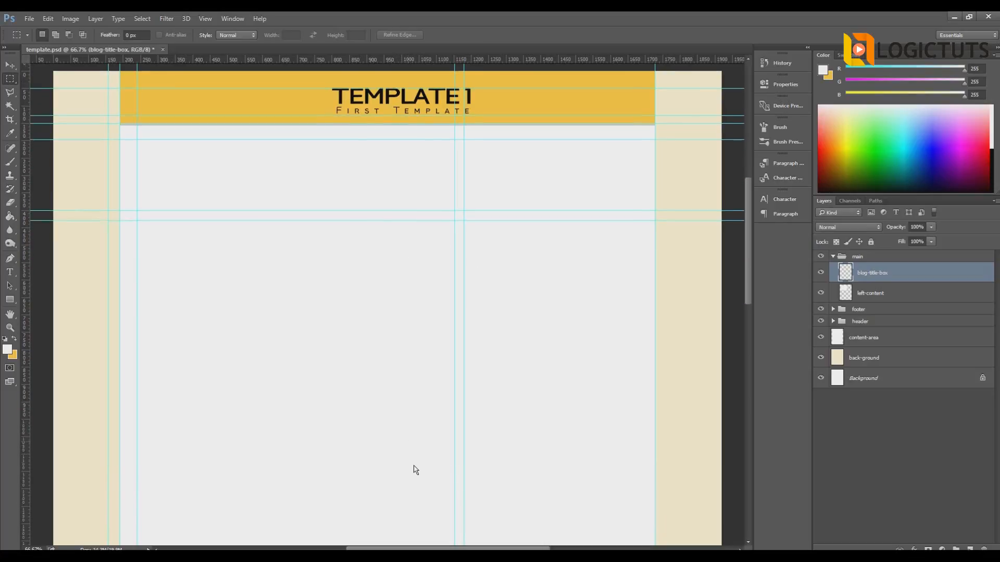
pyautogui.scroll(2, 417, 458)
pyautogui.scroll(2, 241, 203)
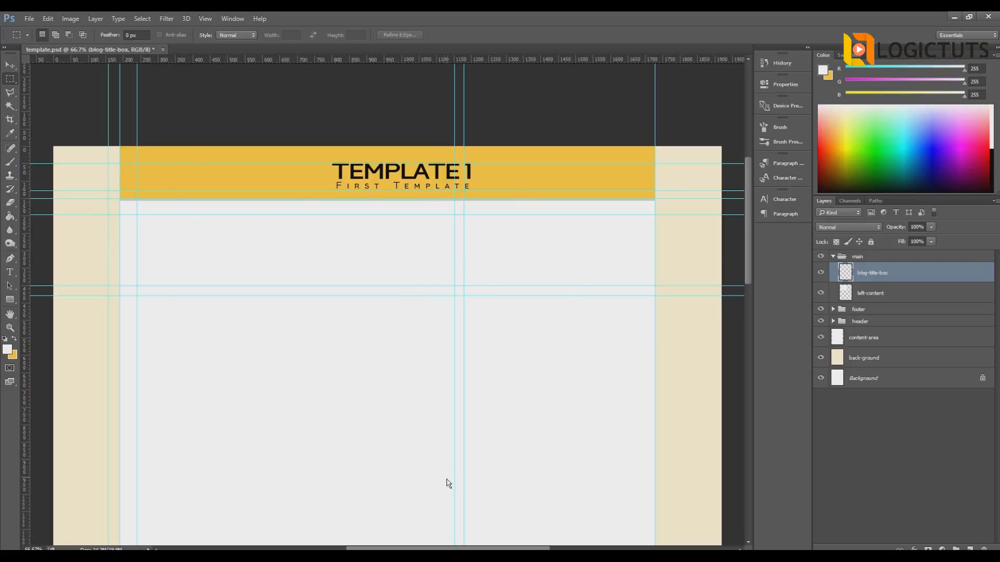
pyautogui.click(430, 557)
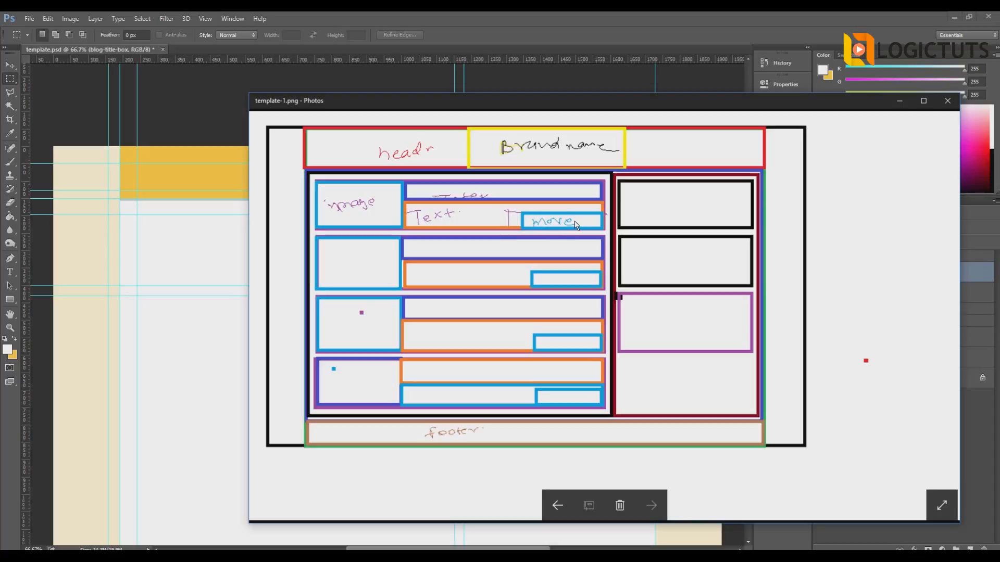
pyautogui.click(186, 239)
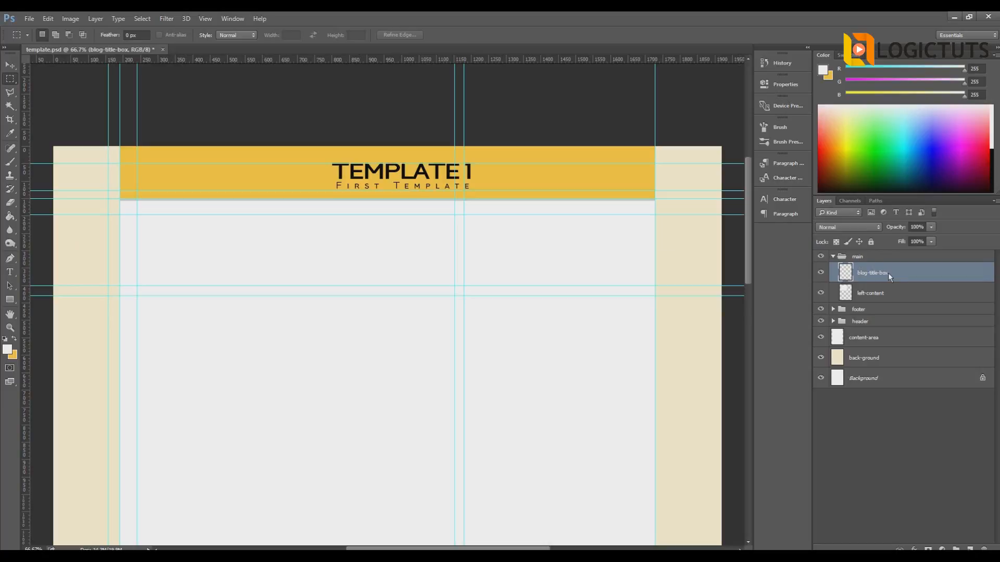
# - Create a layer named image-1 and marquee an area about 300 by 200 px at the blog title box's upper-left guide corner
pyautogui.hotkey('ctrl', 'shift', 'n')
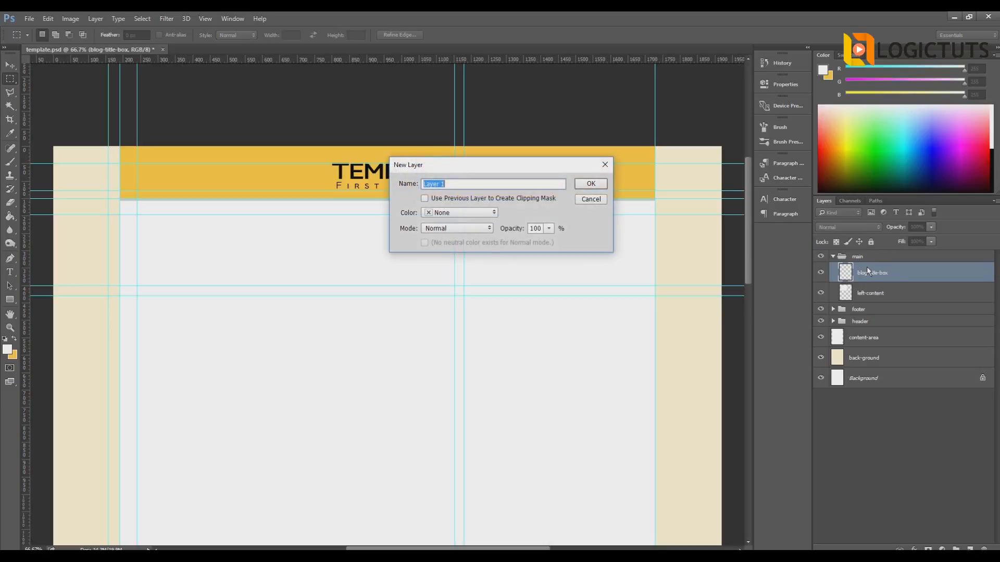
pyautogui.write('image-1')
pyautogui.press('Return')
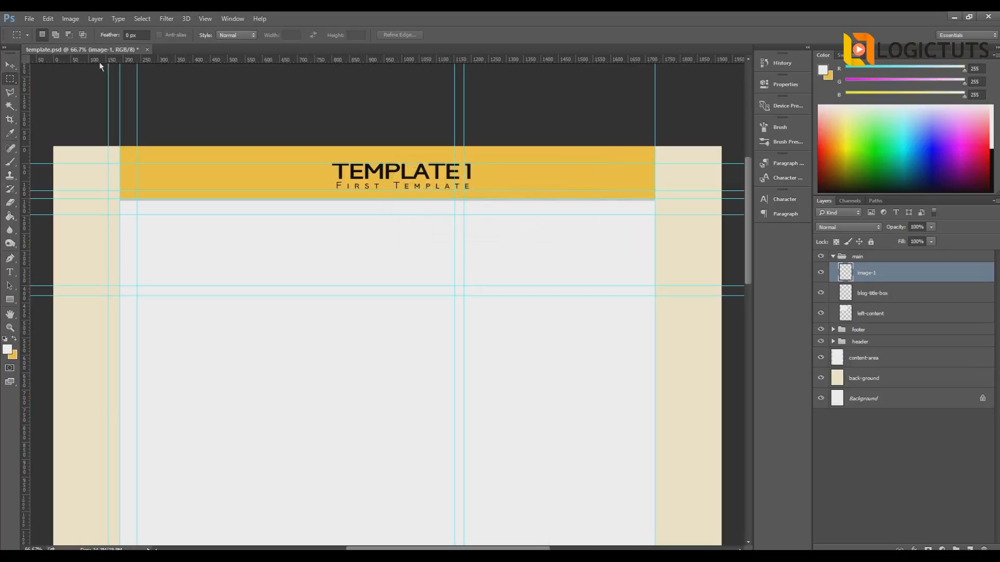
pyautogui.moveTo(137, 216); pyautogui.dragTo(250, 290)
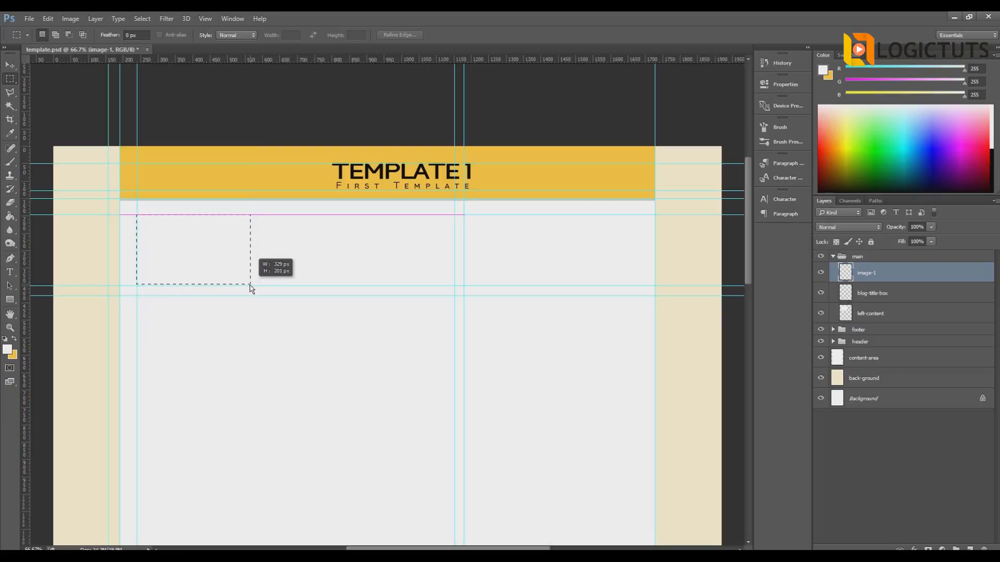
pyautogui.moveTo(250, 289); pyautogui.dragTo(239, 285)
# - Fill the selected rectangle on the image-1 layer with light blue #77c4ff using the Paint Bucket
pyautogui.click(10, 216)
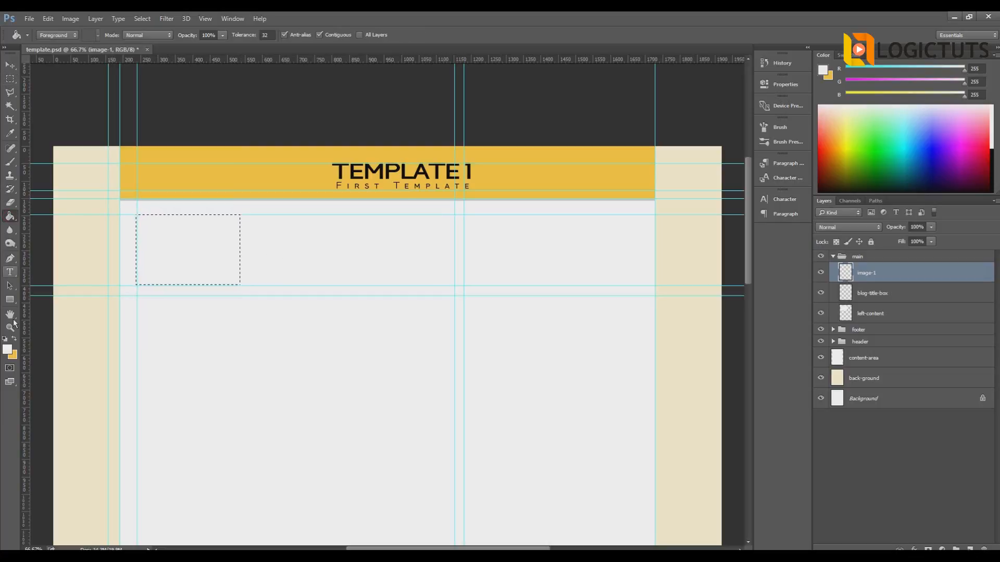
pyautogui.click(8, 349)
pyautogui.moveTo(655, 142); pyautogui.dragTo(652, 139)
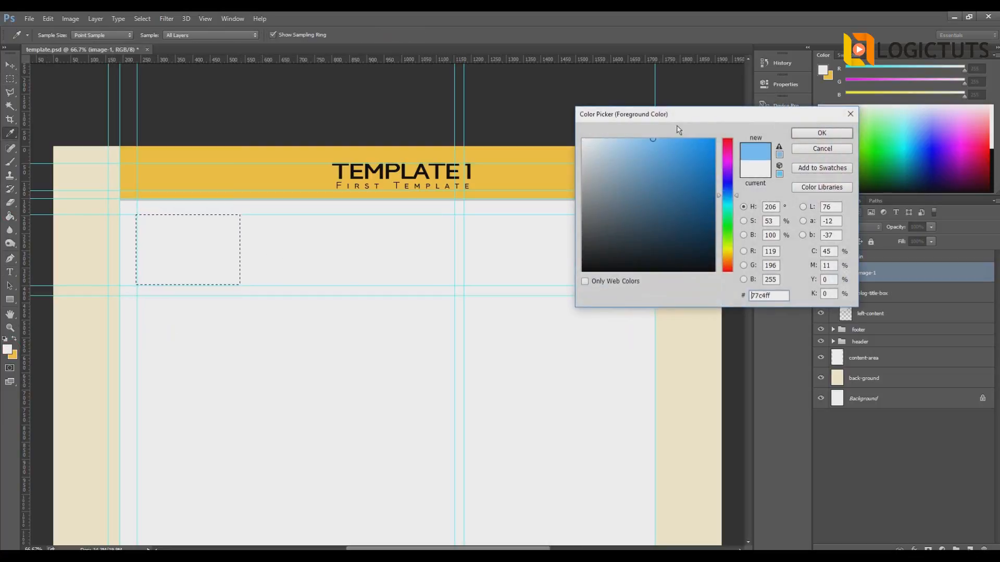
pyautogui.click(822, 133)
pyautogui.click(176, 247)
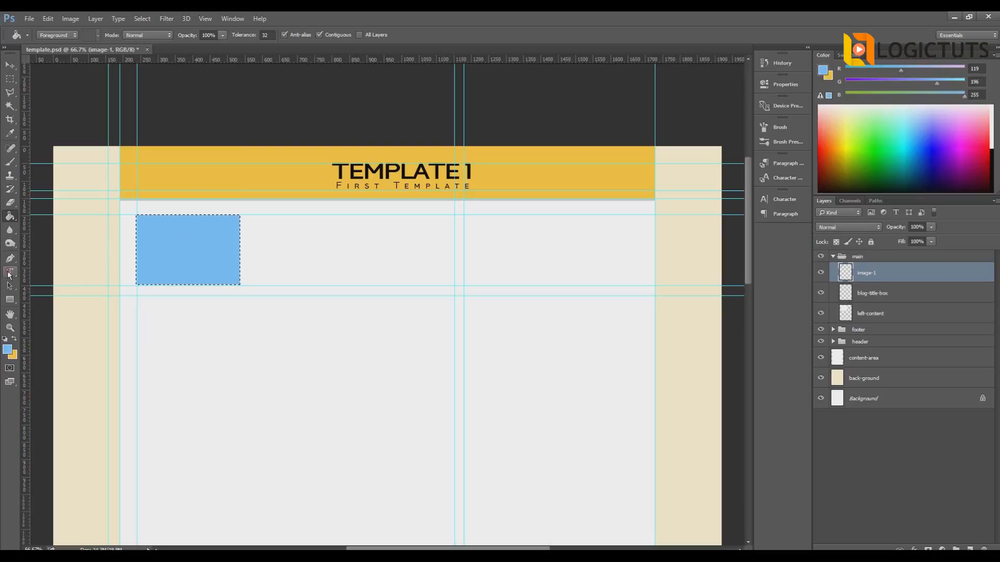
# - Add a text box reading Image over the blue block and colour its text white (#ffffff)
pyautogui.click(10, 272)
pyautogui.moveTo(164, 229); pyautogui.dragTo(210, 275)
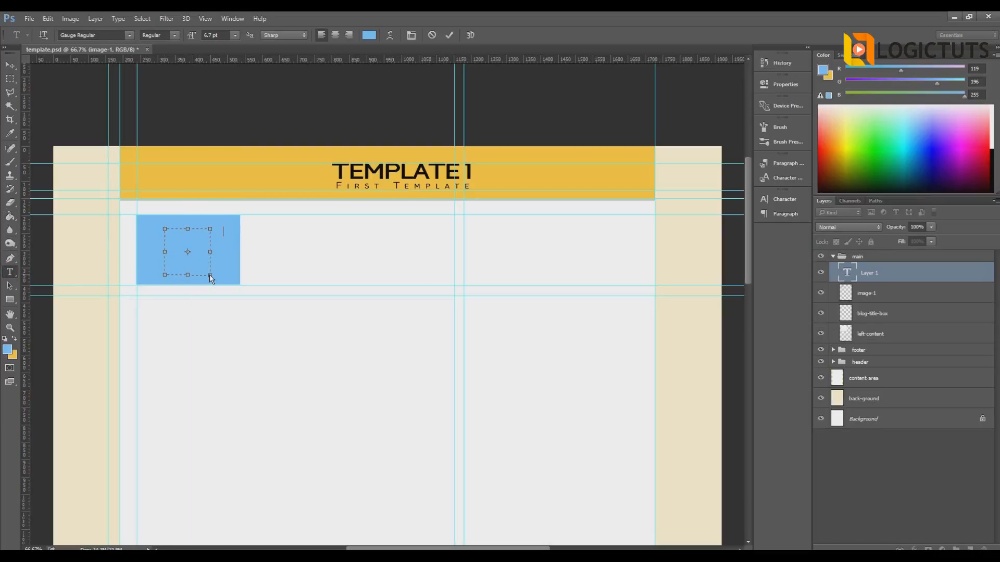
pyautogui.hotkey('ctrl', 'a')
pyautogui.click(368, 35)
pyautogui.moveTo(642, 147); pyautogui.dragTo(520, 79)
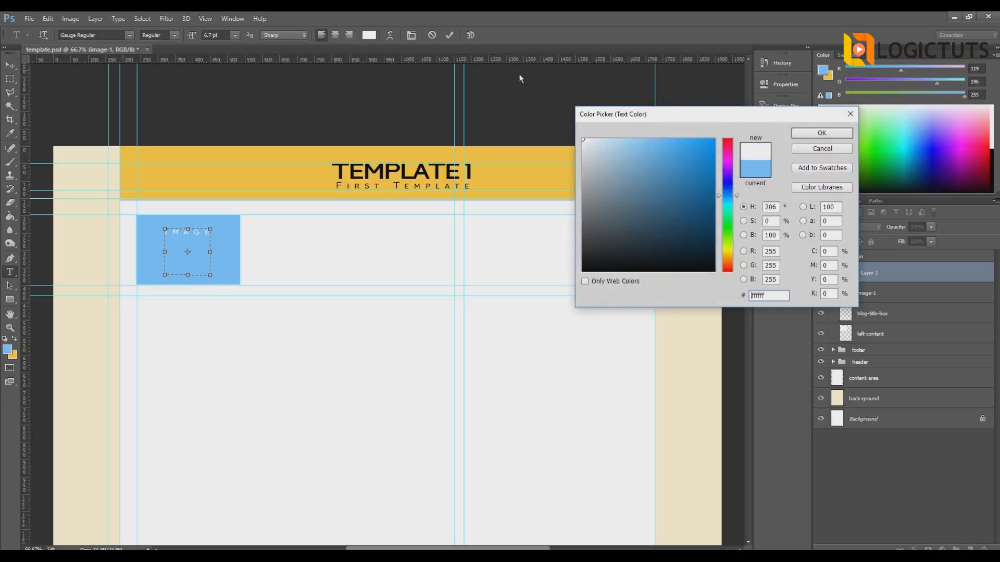
pyautogui.click(821, 133)
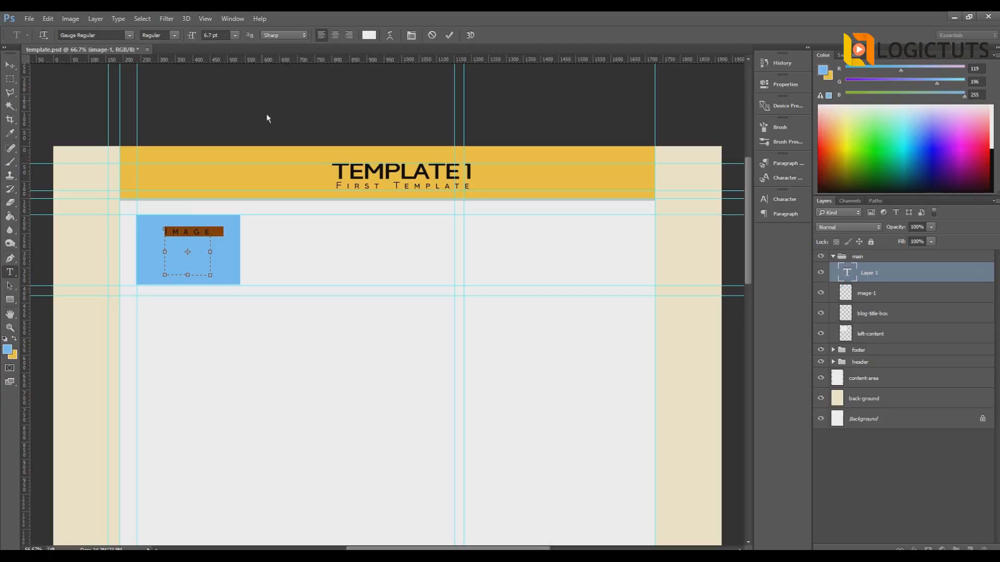
# - Widen the Image text box, set its font size to 23.7 pt and tracking to -70, and centre it on the blue block
pyautogui.moveTo(211, 275); pyautogui.dragTo(230, 272)
pyautogui.moveTo(168, 276); pyautogui.dragTo(149, 271)
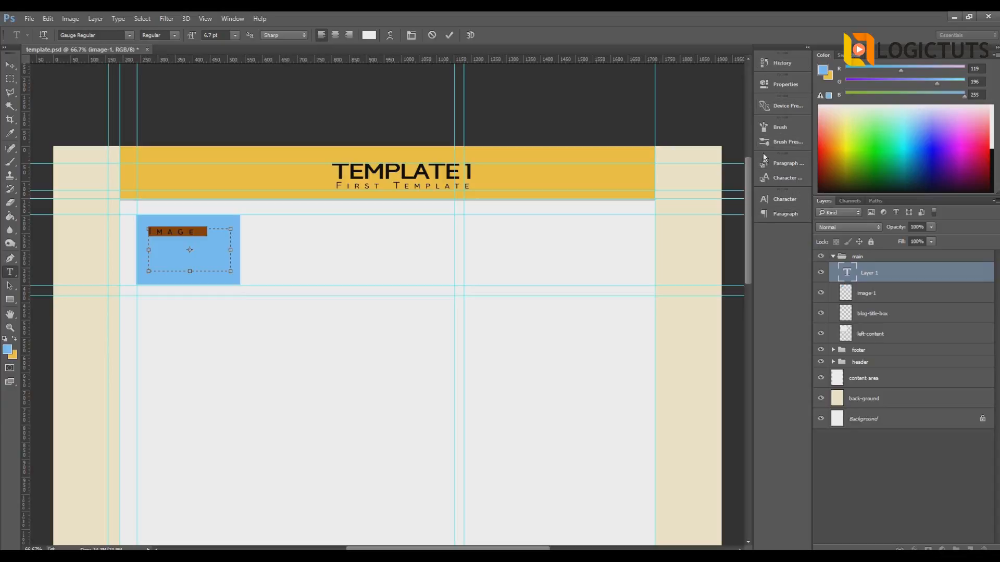
pyautogui.click(784, 179)
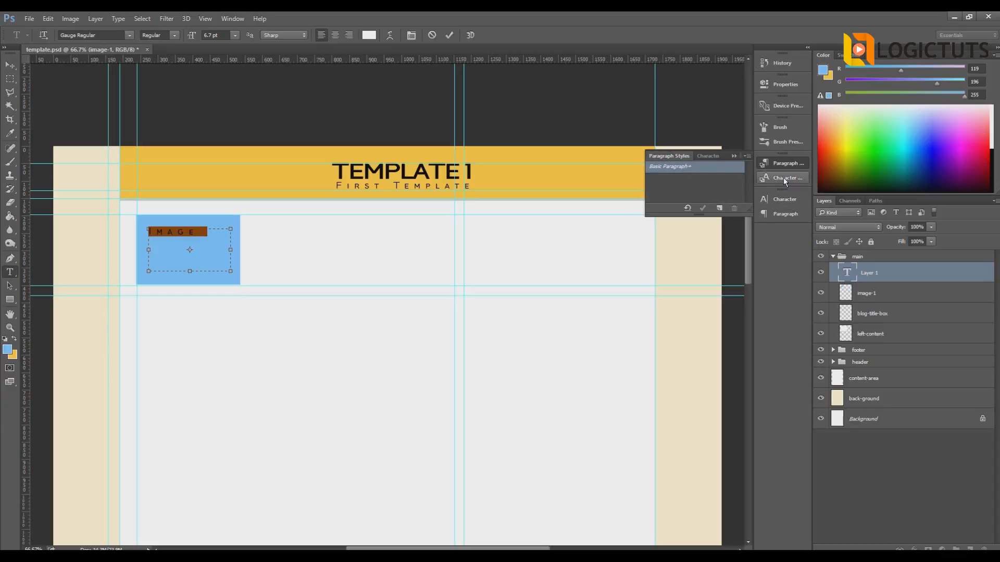
pyautogui.click(785, 201)
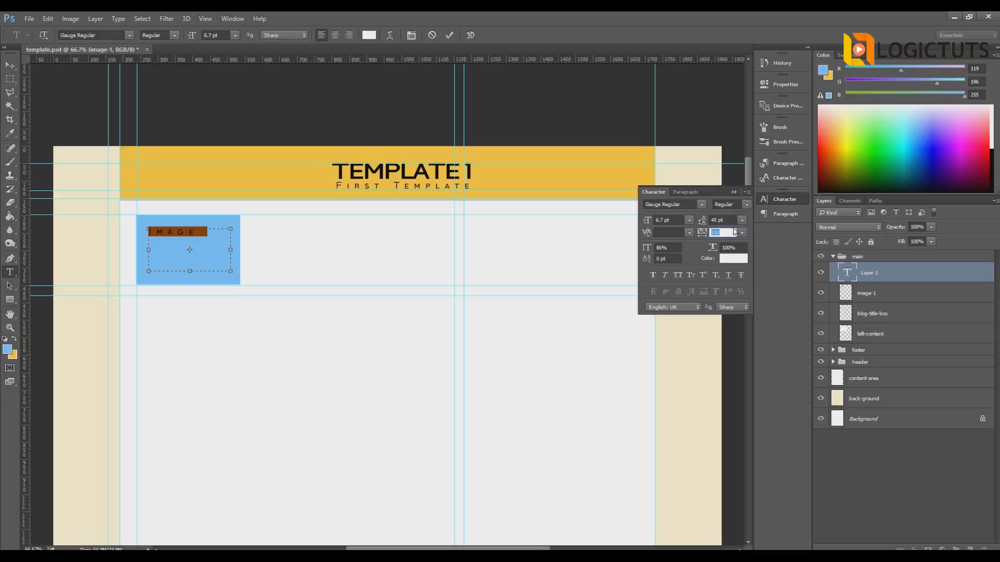
pyautogui.moveTo(703, 233); pyautogui.dragTo(658, 220)
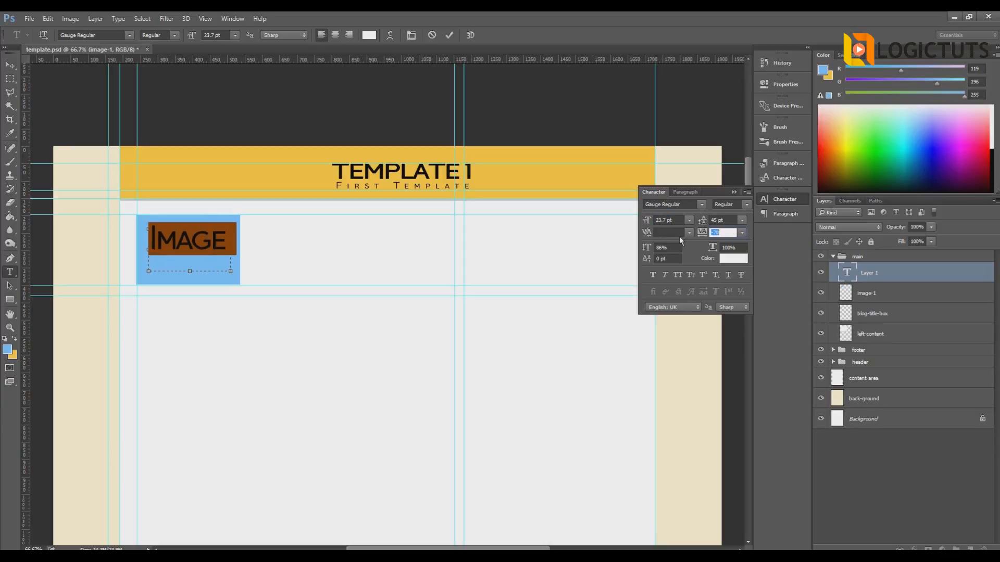
pyautogui.click(9, 65)
pyautogui.moveTo(211, 233); pyautogui.dragTo(214, 243)
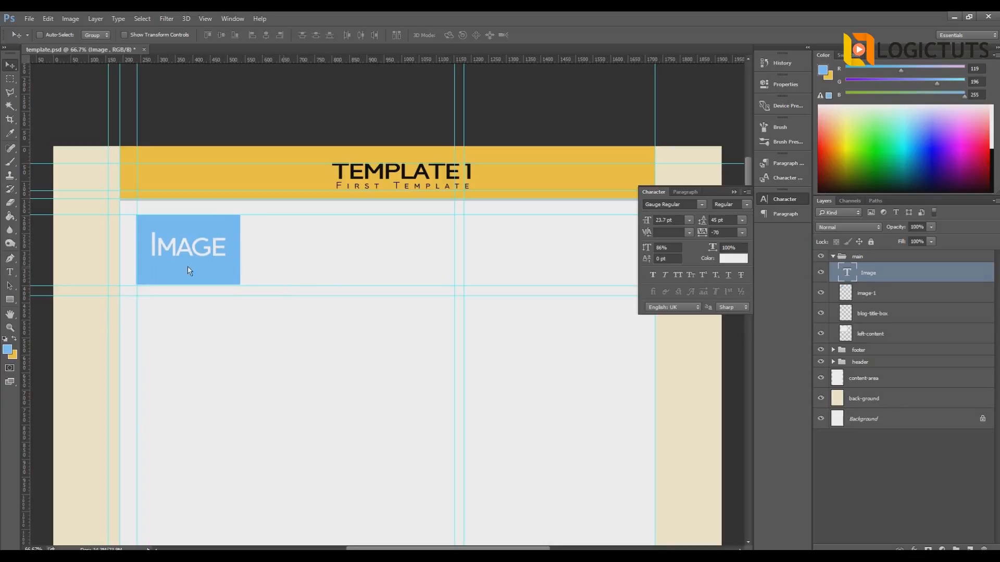
# - Add a TITLE OF MY BLOG text box from the blue block to the left content's right guide and reduce its font size to 18.7 pt
pyautogui.click(11, 271)
pyautogui.moveTo(242, 215); pyautogui.dragTo(454, 243)
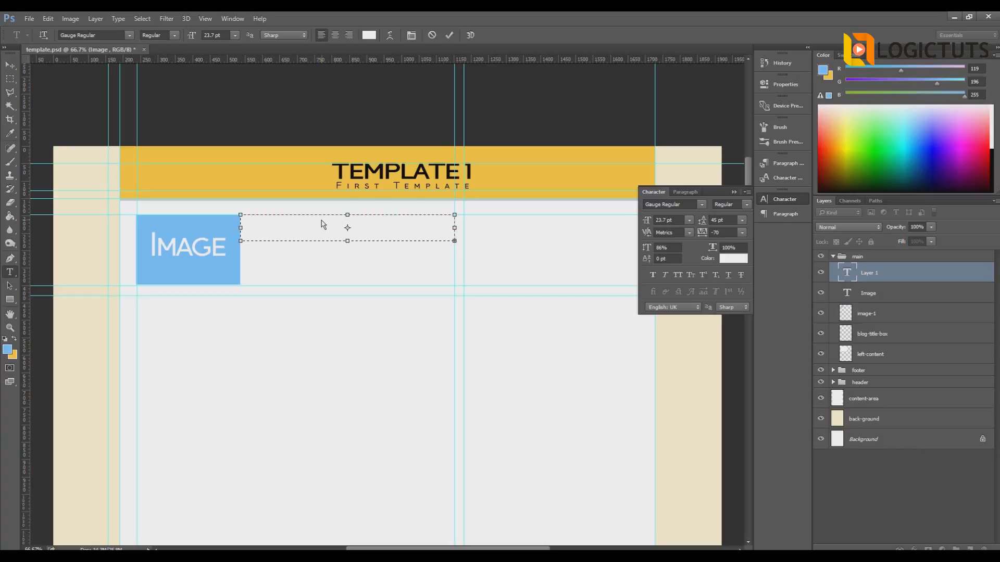
pyautogui.hotkey('ctrl', 'a')
pyautogui.hotkey('ctrl', 'shift', ',')
pyautogui.hotkey('ctrl', 'shift', ',')
pyautogui.hotkey('ctrl', 'shift', ',')
pyautogui.hotkey('ctrl', 'shift', ',')
pyautogui.hotkey('ctrl', 'shift', ',')
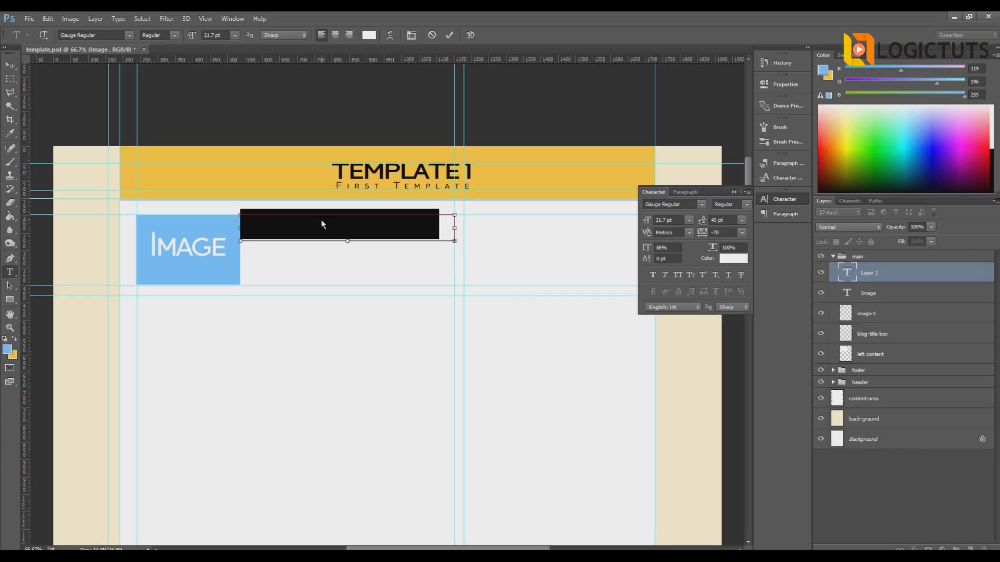
pyautogui.hotkey('ctrl', 'a')
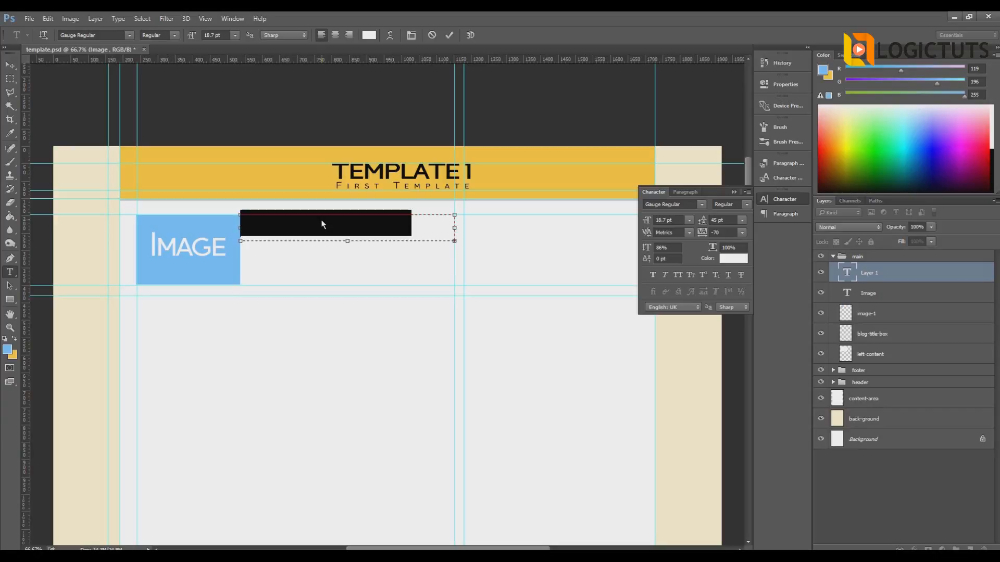
# - Colour the blog title text dark grey #303030 and reduce its font size to 13.7 pt
pyautogui.click(374, 35)
pyautogui.moveTo(585, 231); pyautogui.dragTo(580, 249)
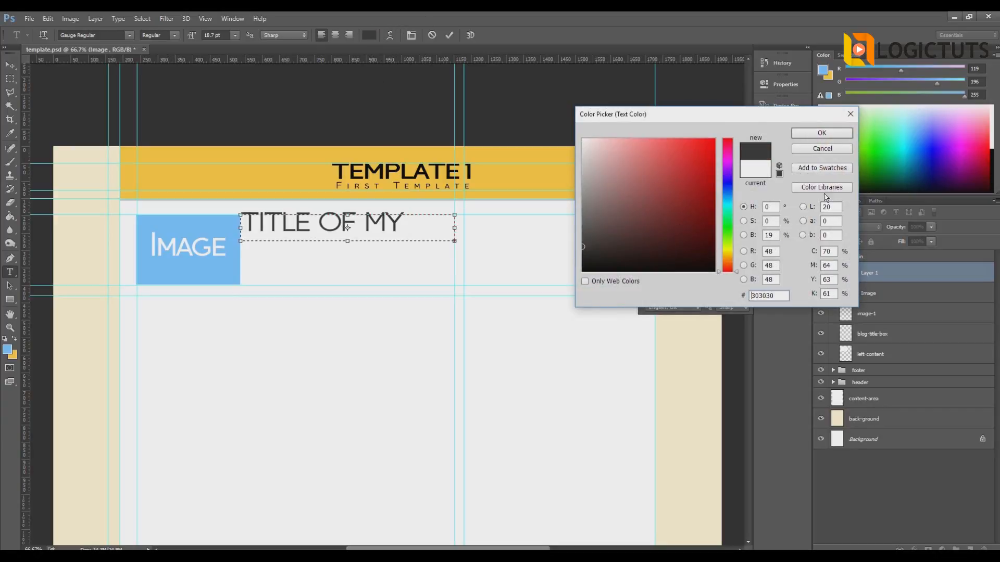
pyautogui.press('Return')
pyautogui.hotkey('ctrl', 'shift', ',')
pyautogui.hotkey('ctrl', 'shift', ',')
pyautogui.hotkey('ctrl', 'shift', ',')
pyautogui.hotkey('ctrl', 'shift', ',')
pyautogui.hotkey('ctrl', 'shift', ',')
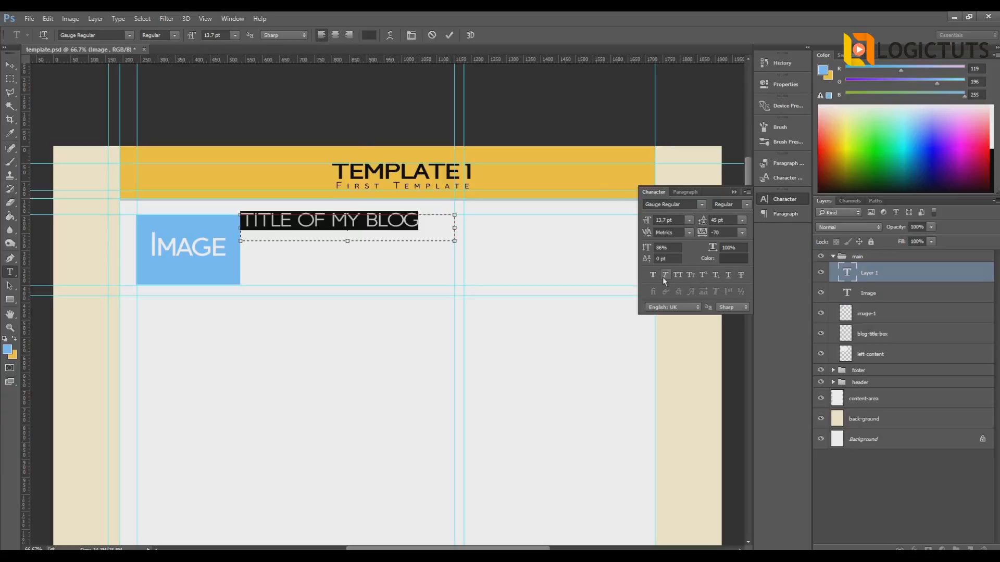
# - Change the blog title's font to Georgia Regular and replace its text with Title of post
pyautogui.click(105, 33)
pyautogui.write('ge')
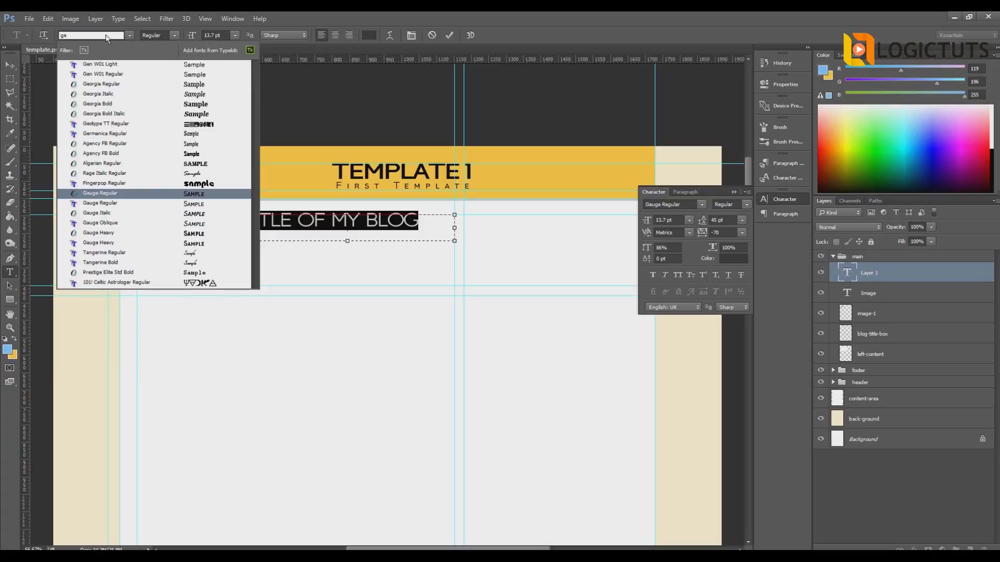
pyautogui.write('o')
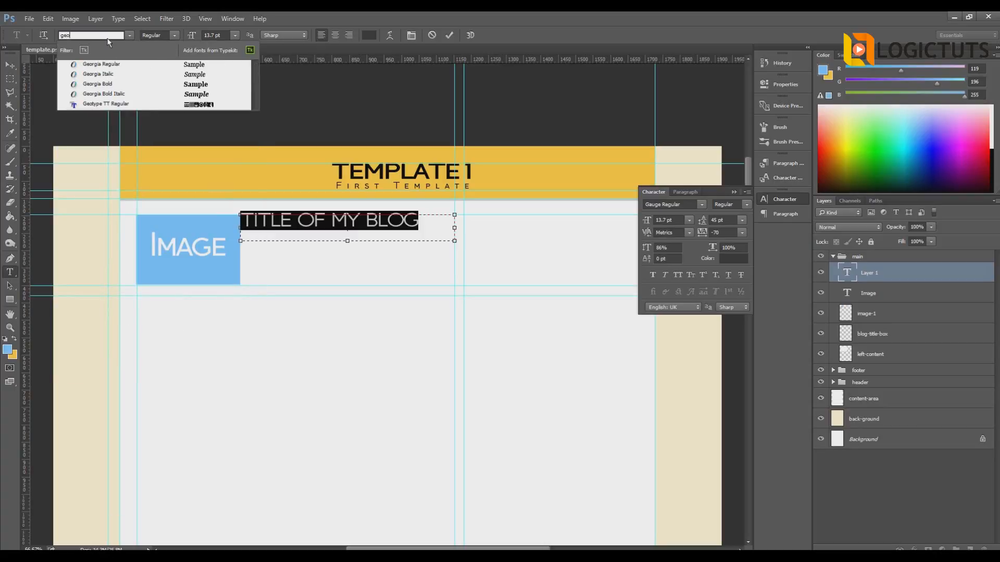
pyautogui.click(112, 64)
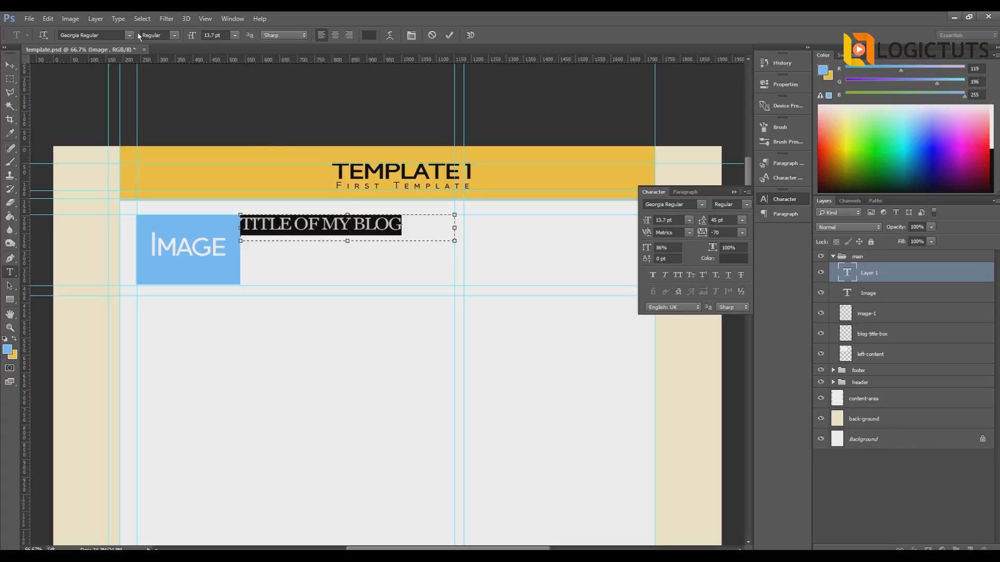
pyautogui.write('T')
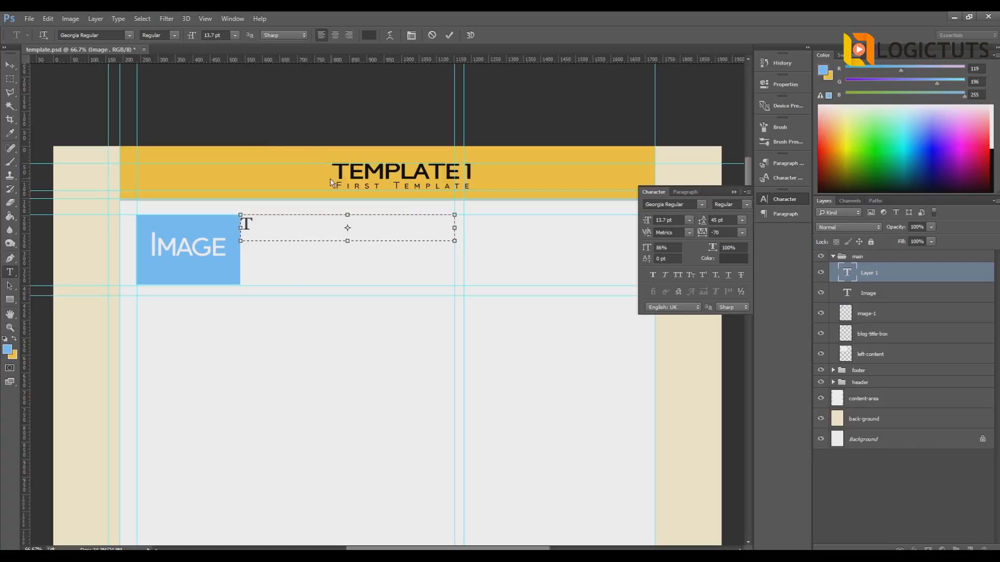
pyautogui.write('itle of post')
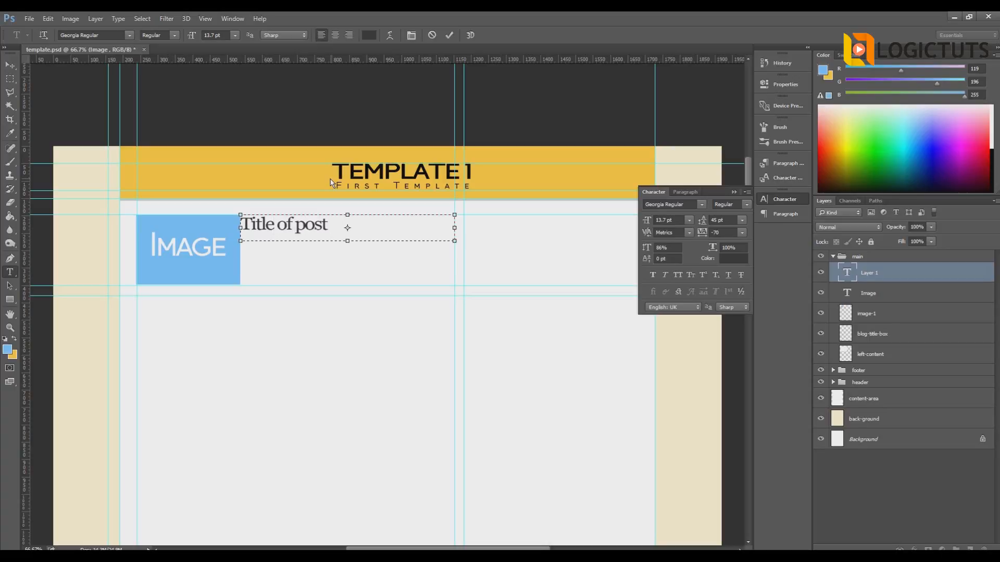
# - Set the Title of post text's tracking to 50 and move it slightly right and up, leaving a small gap beside the blue block
pyautogui.hotkey('ctrl', 'a')
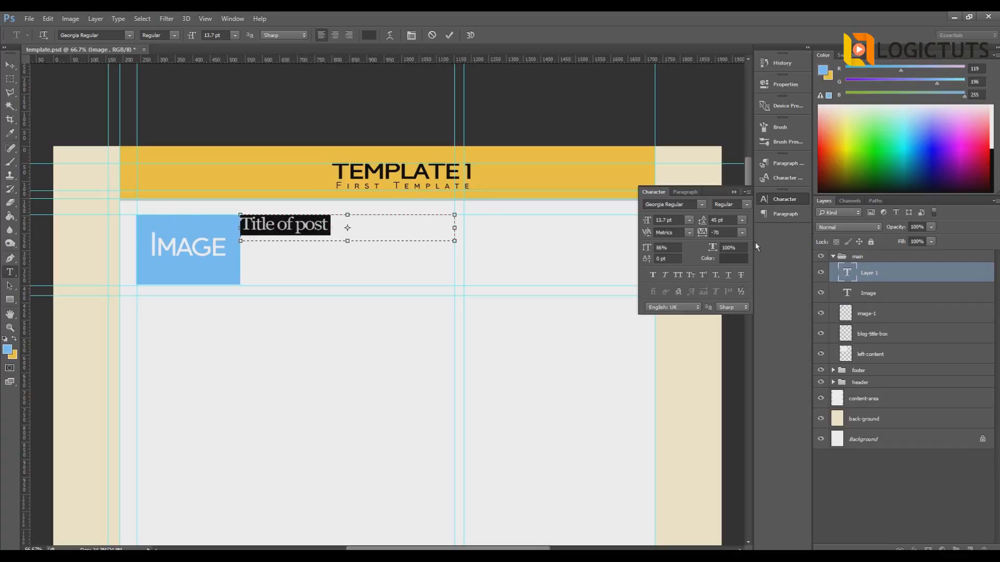
pyautogui.moveTo(711, 233); pyautogui.dragTo(707, 234)
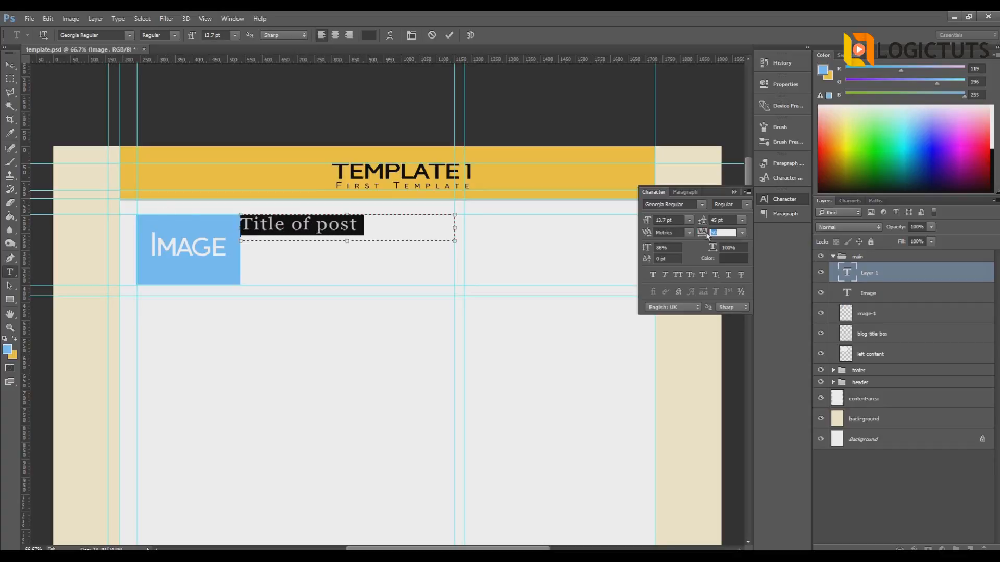
pyautogui.click(10, 65)
pyautogui.moveTo(258, 235); pyautogui.dragTo(272, 221)
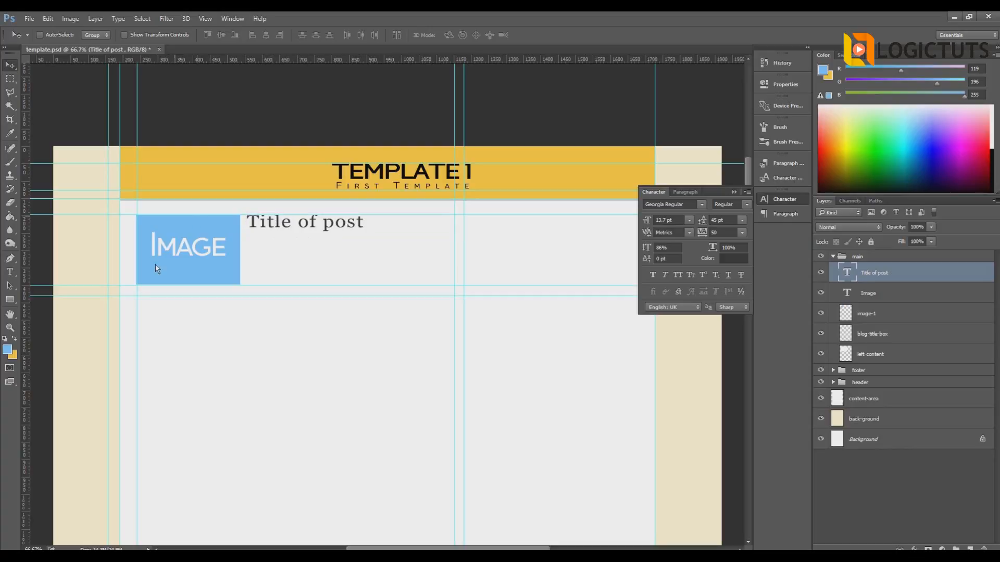
# - Switch to notes.txt in Notepad and add an empty blog-image{ } block below the blog-title-box block
pyautogui.hotkey('alt', 'Tab')
pyautogui.click(359, 509)
pyautogui.press('Return')
pyautogui.press('Return')
pyautogui.write('{}')
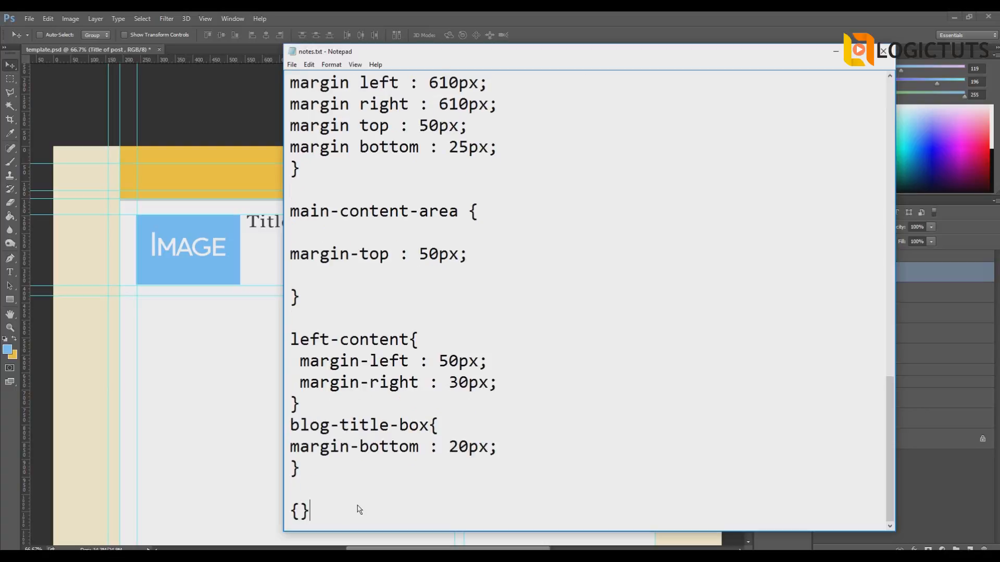
pyautogui.press('Left')
pyautogui.press('Return')
pyautogui.press('Return')
pyautogui.press('Up')
pyautogui.press('Down')
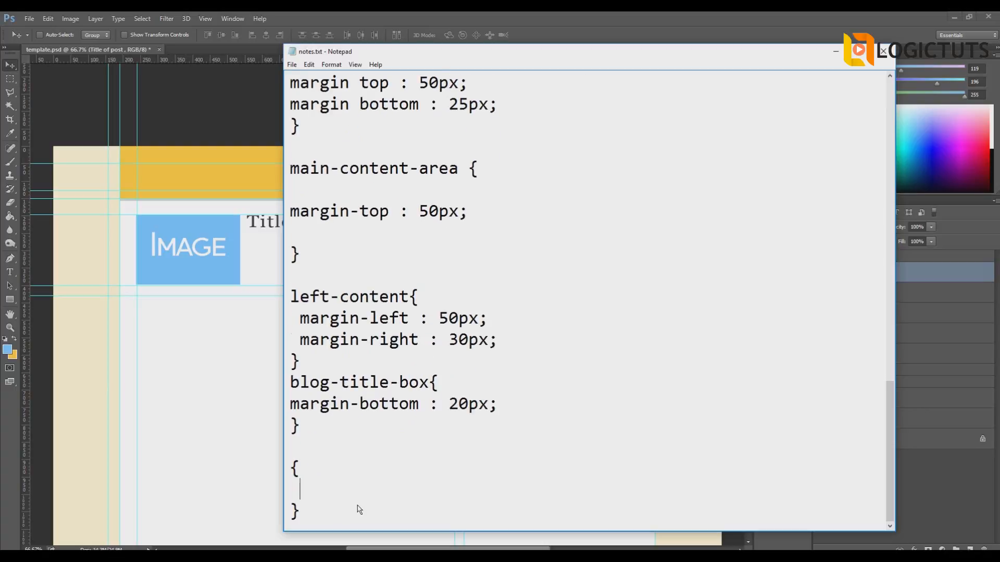
pyautogui.press('Up')
pyautogui.press('Home')
pyautogui.write('blog-')
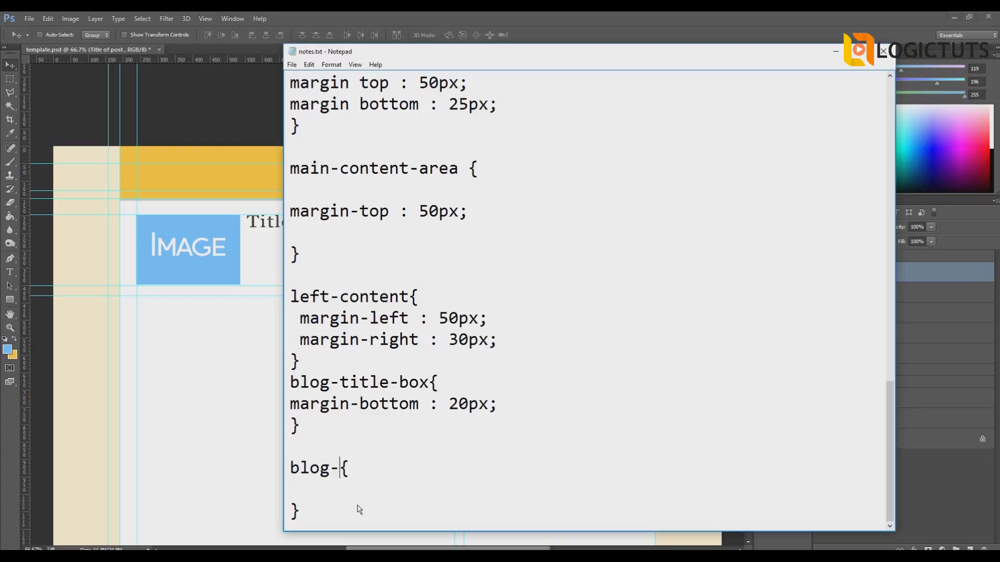
pyautogui.write('image{     ')
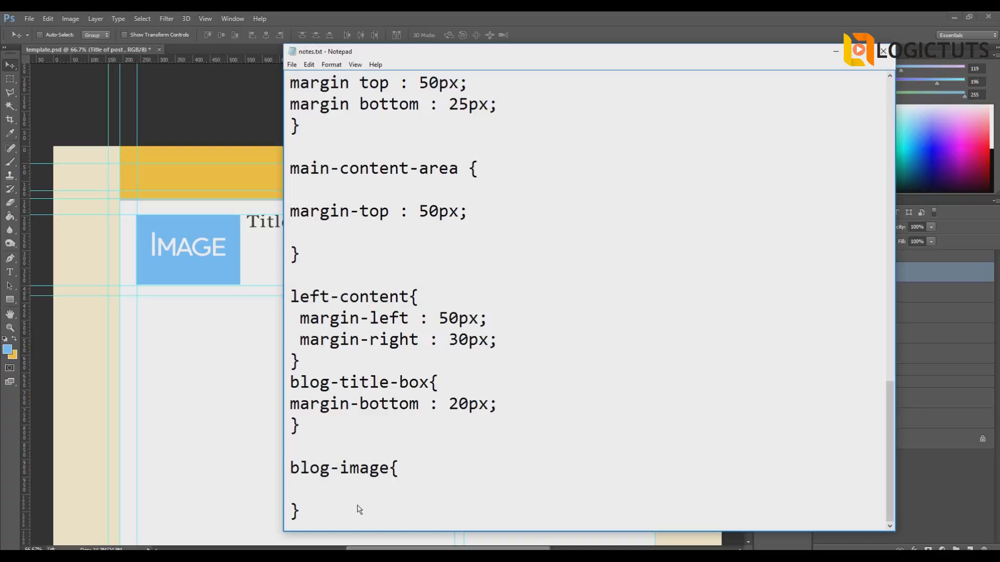
# - Enter max-width : 300px; and height : 200px; in the blog-image block, then return to the template in Photoshop
pyautogui.write('wi')
pyautogui.press('BackSpace')
pyautogui.press('BackSpace')
pyautogui.write('max-width : ')
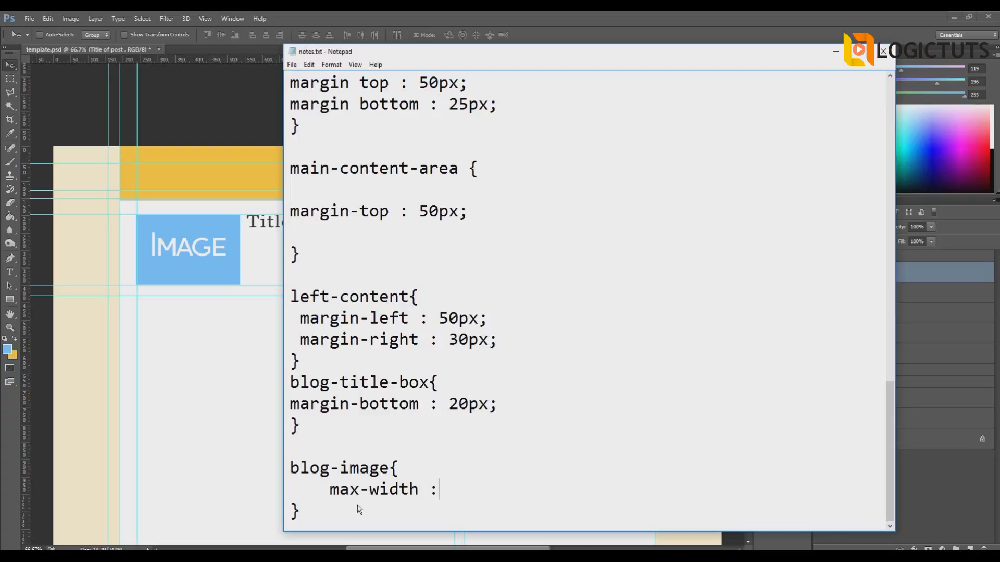
pyautogui.write('300px;')
pyautogui.press('Return')
pyautogui.write('he')
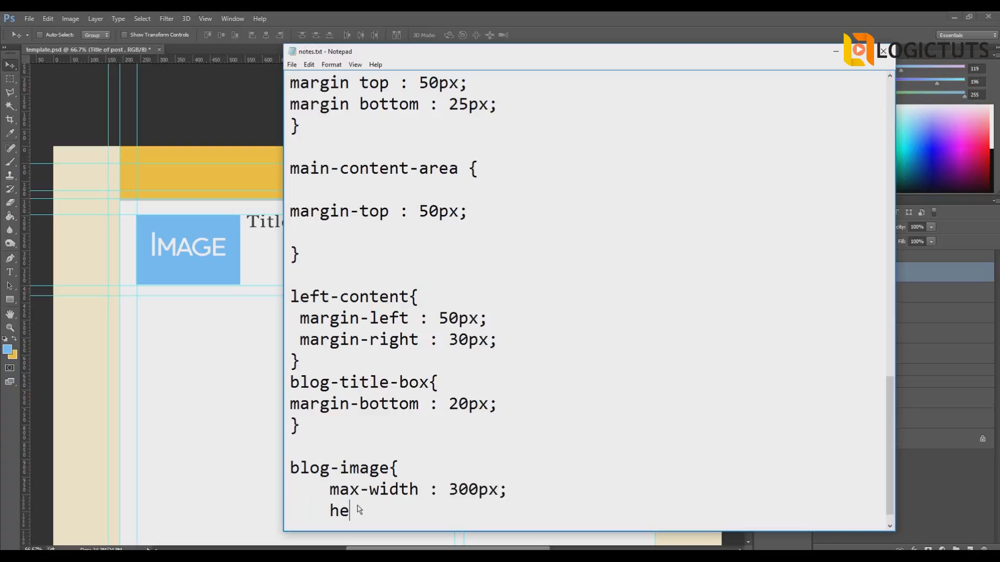
pyautogui.write('ight : 200')
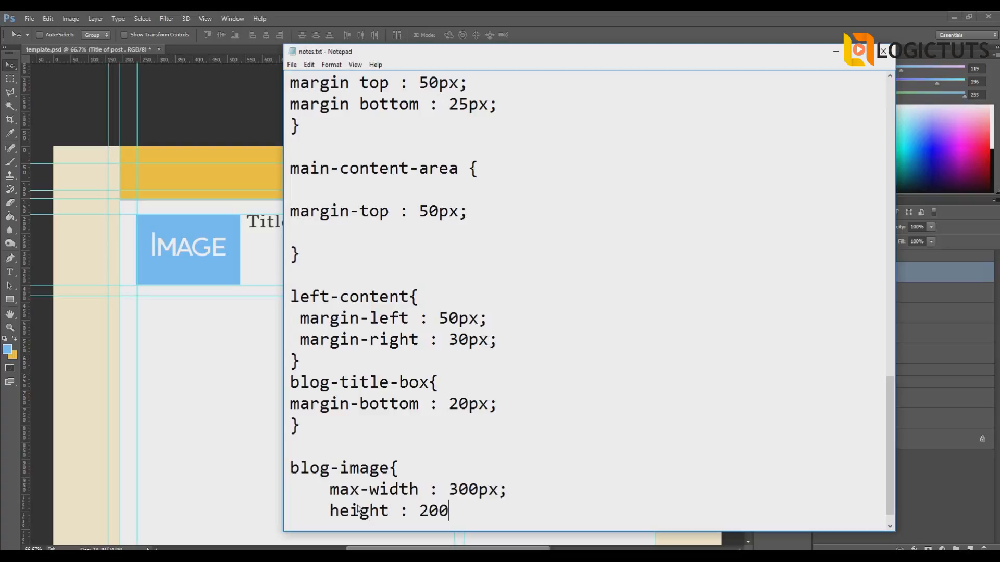
pyautogui.write('px;')
pyautogui.click(39, 186)
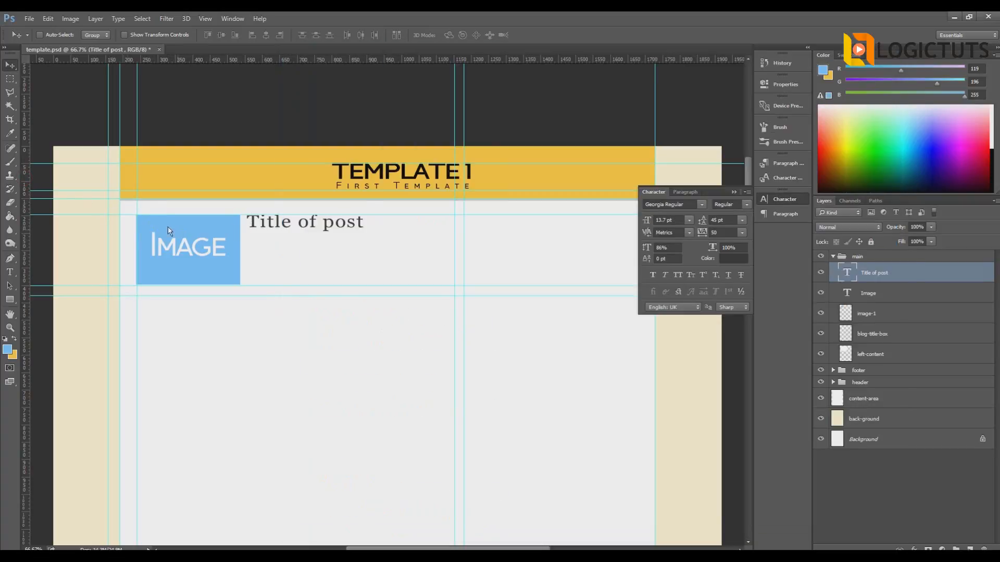
# - Place vertical guides along the blue image block's right edge and the Title of post text's left edge
pyautogui.moveTo(26, 203); pyautogui.dragTo(240, 223)
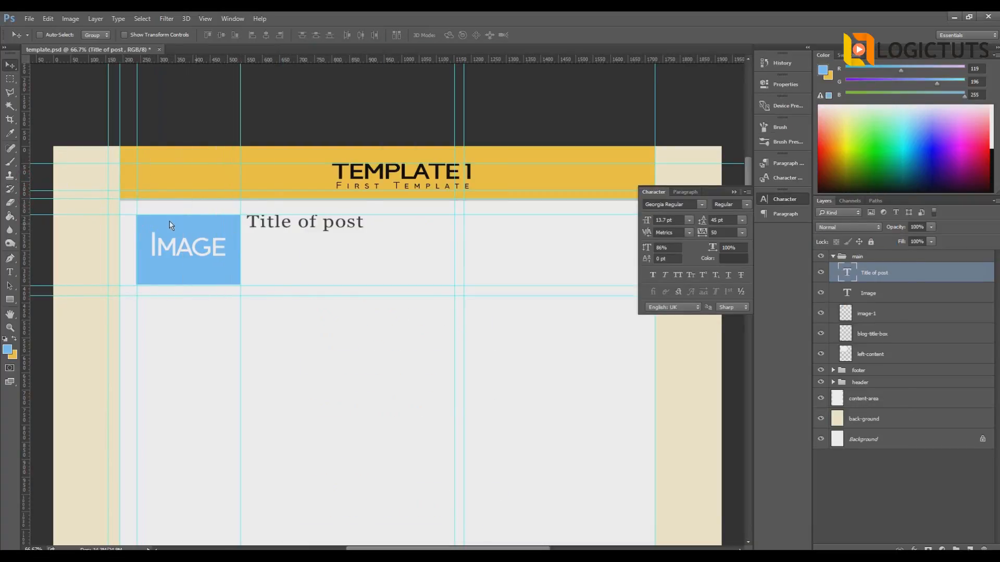
pyautogui.moveTo(26, 178); pyautogui.dragTo(247, 202)
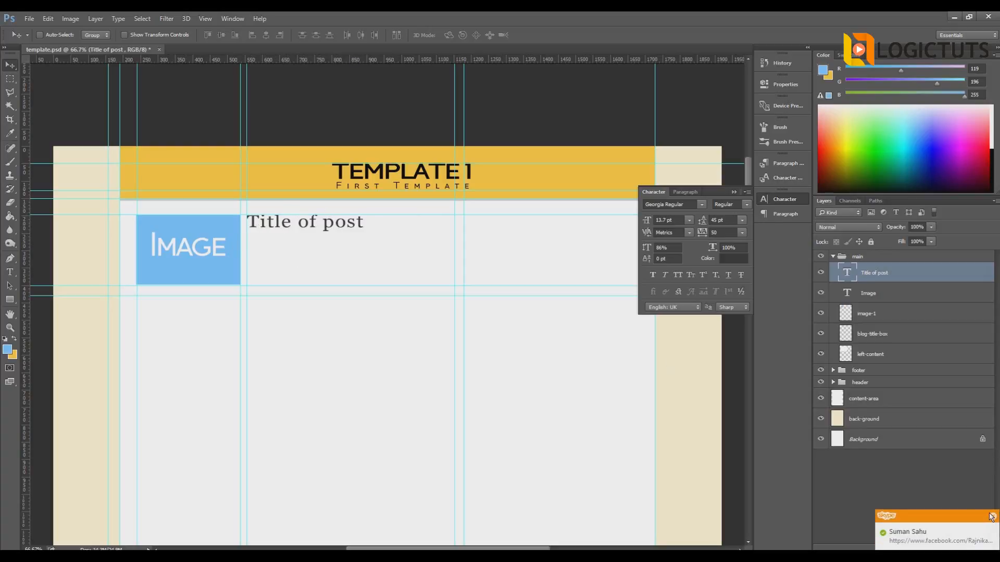
pyautogui.click(993, 517)
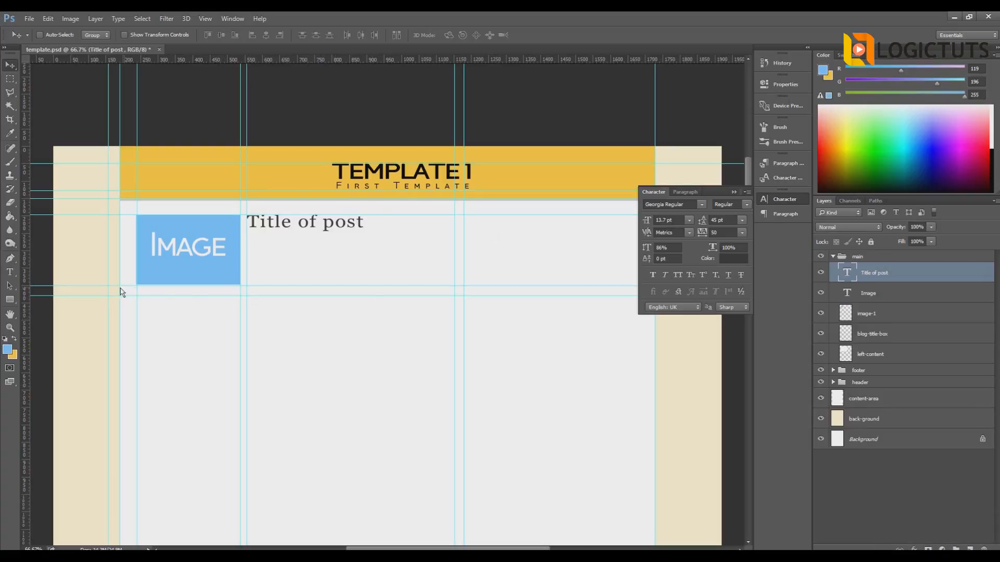
# - Draw a paragraph text box below Title of post and begin it with "what i am going to"
pyautogui.click(9, 271)
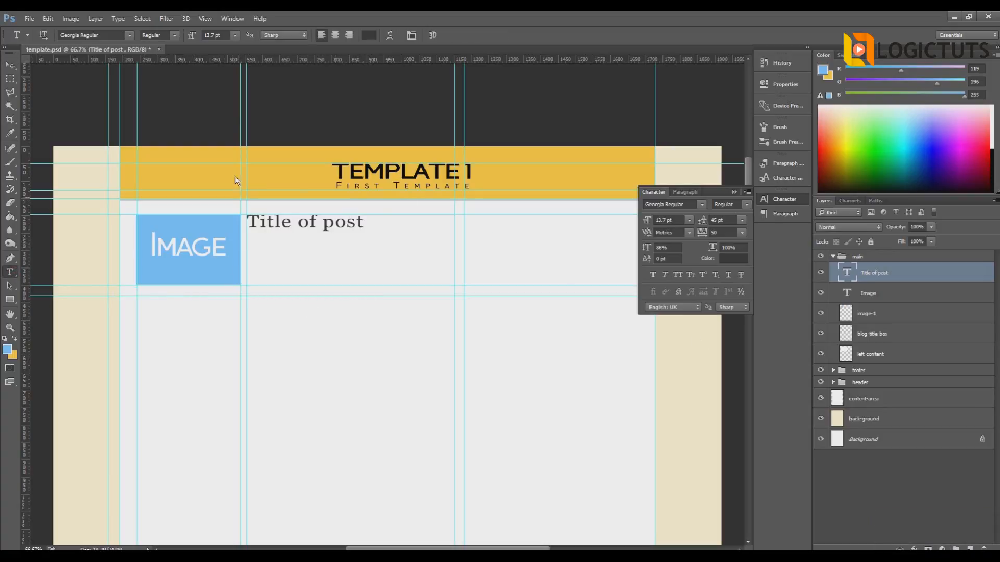
pyautogui.moveTo(223, 57); pyautogui.dragTo(268, 56)
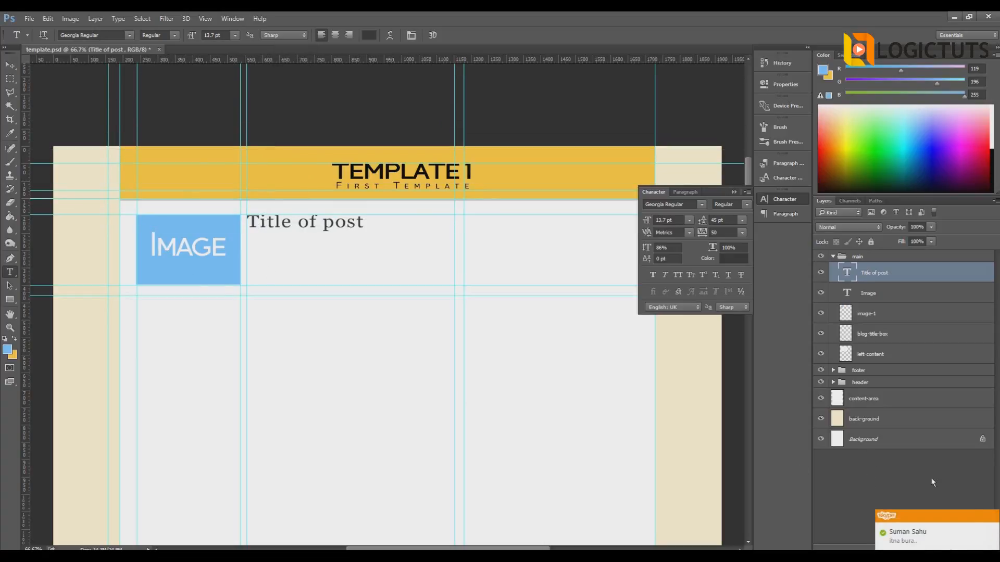
pyautogui.click(995, 517)
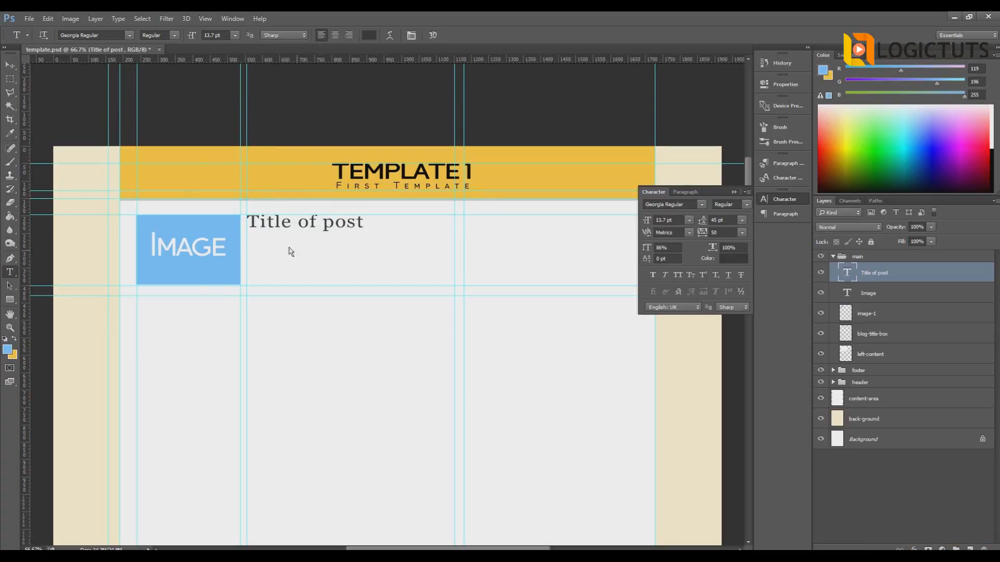
pyautogui.moveTo(252, 239); pyautogui.dragTo(437, 278)
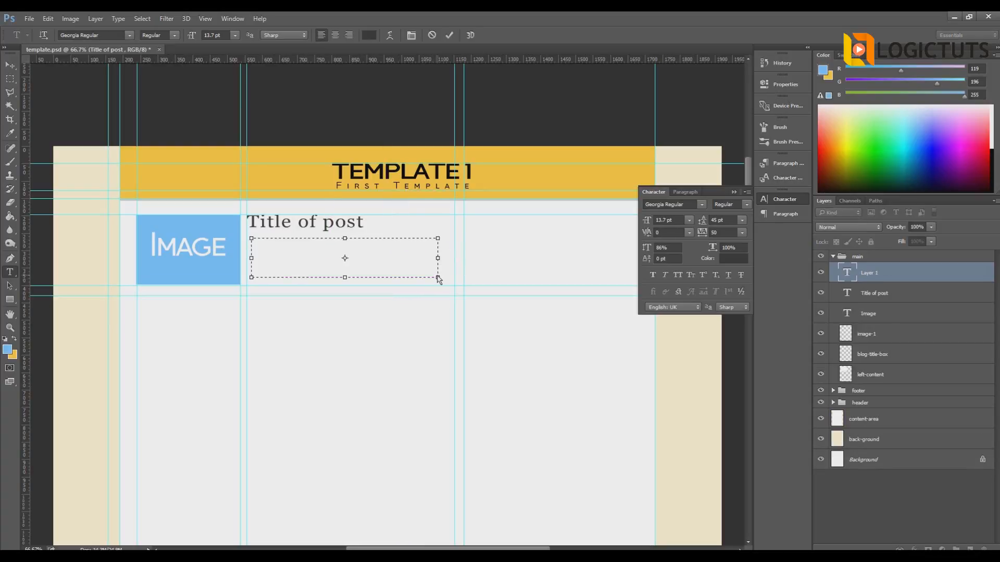
pyautogui.write('what i am going to')
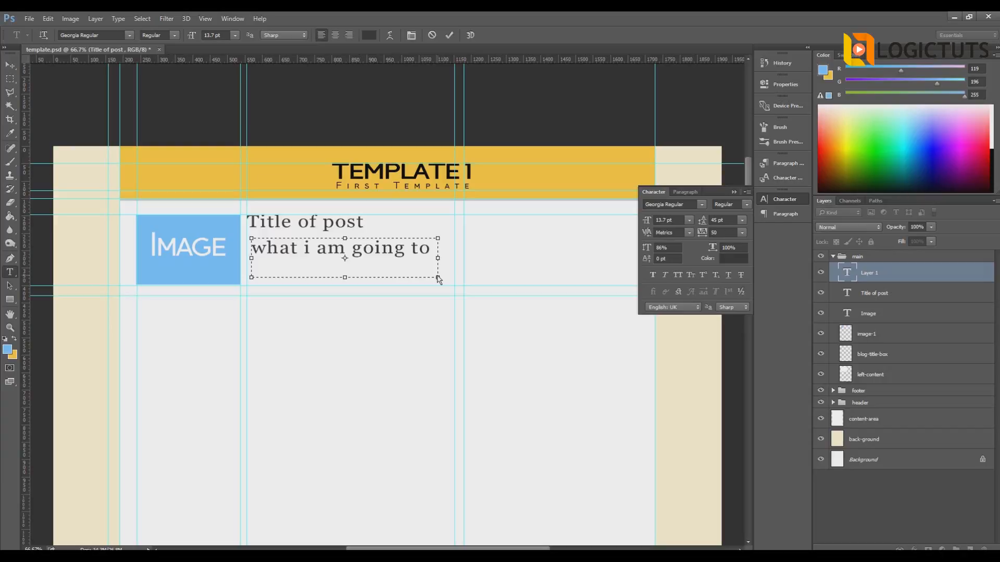
# - Reduce the paragraph text's size to 7.7 pt and extend its wording to "what i am going to write is going"
pyautogui.hotkey('ctrl', 'a')
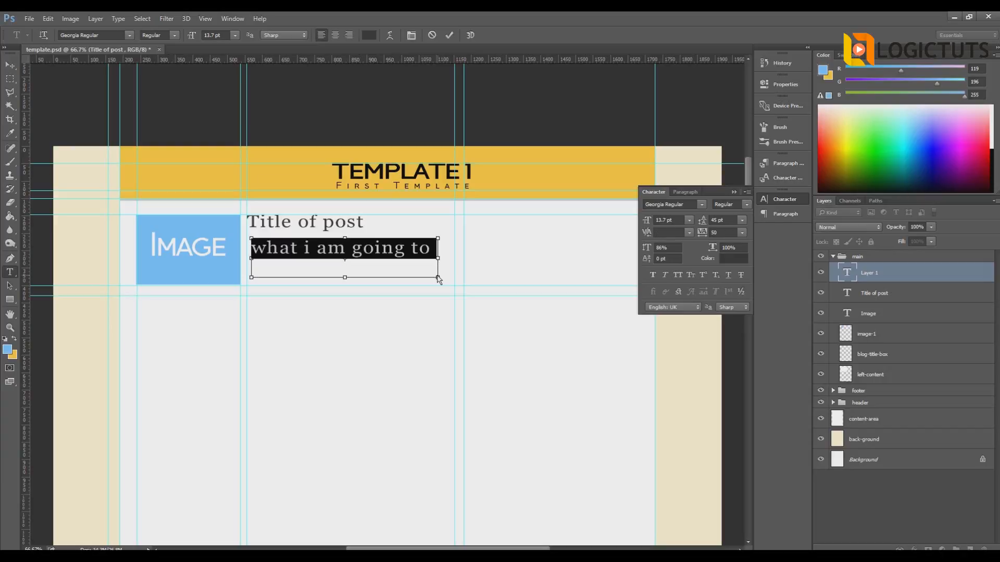
pyautogui.hotkey('ctrl', 'shift', ',')
pyautogui.hotkey('ctrl', 'shift', ',')
pyautogui.hotkey('ctrl', 'shift', ',')
pyautogui.hotkey('ctrl', 'shift', ',')
pyautogui.hotkey('ctrl', 'shift', ',')
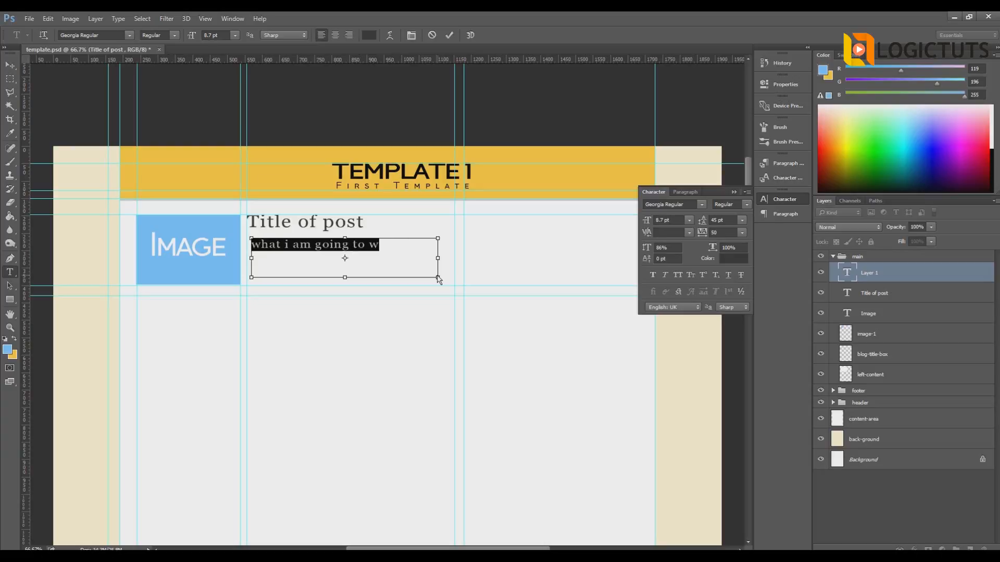
pyautogui.press('Right')
pyautogui.write('rite is going')
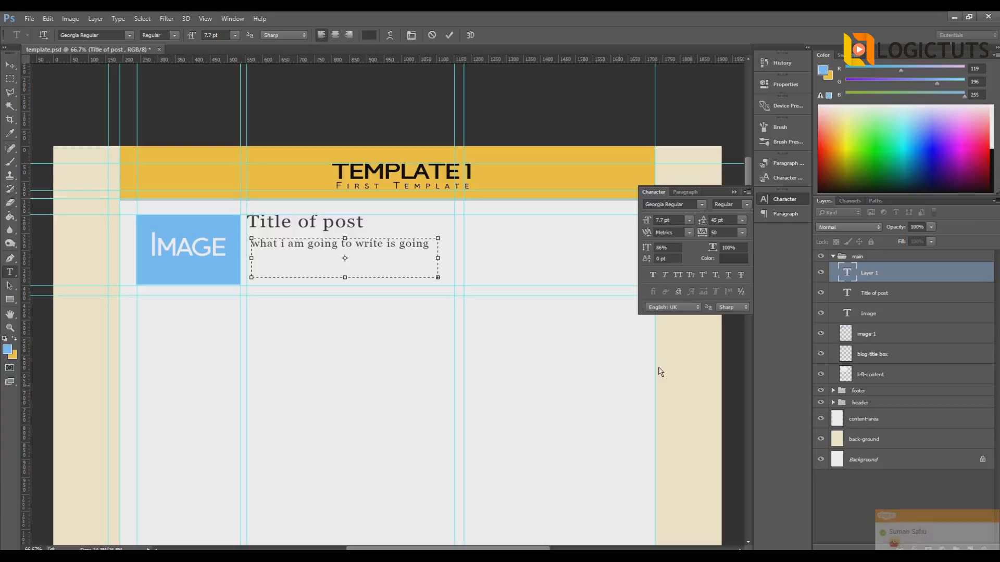
# - Widen the paragraph to fit "what i am going to write is going to appear here", with 7 pt leading, and align it with the title's left edge
pyautogui.moveTo(438, 277); pyautogui.dragTo(446, 279)
pyautogui.hotkey('ctrl', 'a')
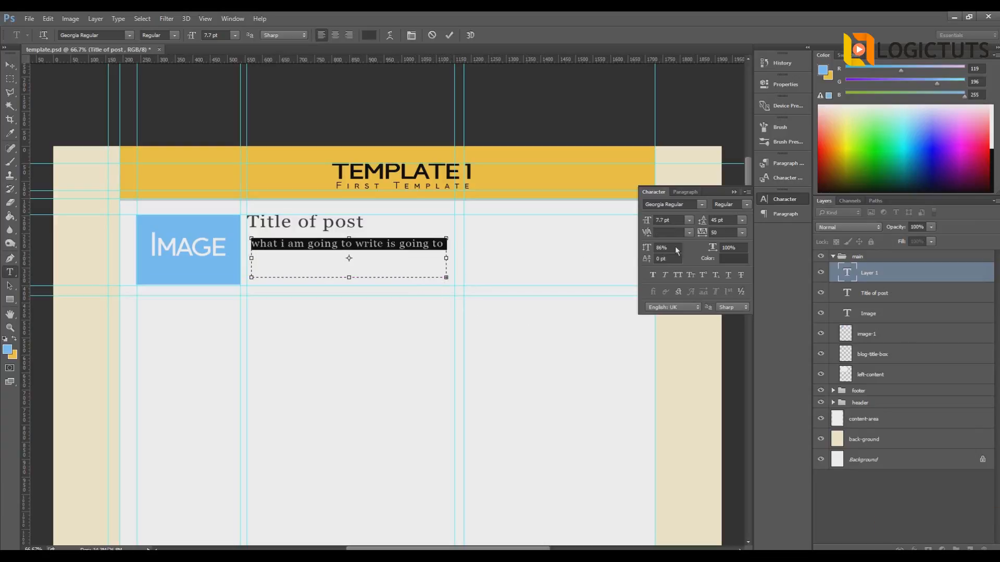
pyautogui.moveTo(702, 223); pyautogui.dragTo(682, 223)
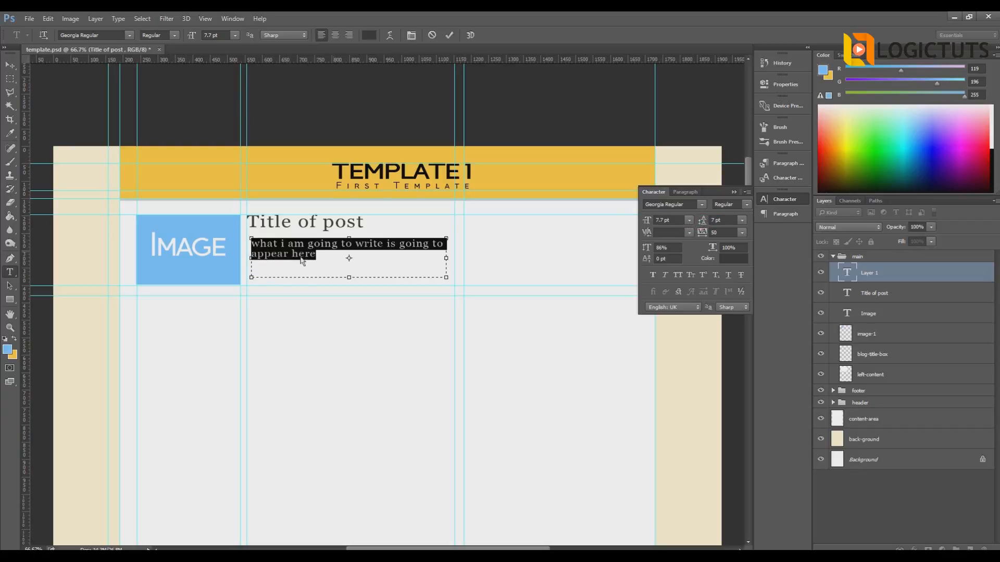
pyautogui.click(10, 65)
pyautogui.moveTo(283, 255); pyautogui.dragTo(277, 254)
# - Add horizontal guides below the title, above the paragraph and below it, plus a vertical guide marking the button's left edge
pyautogui.moveTo(276, 62); pyautogui.dragTo(291, 248)
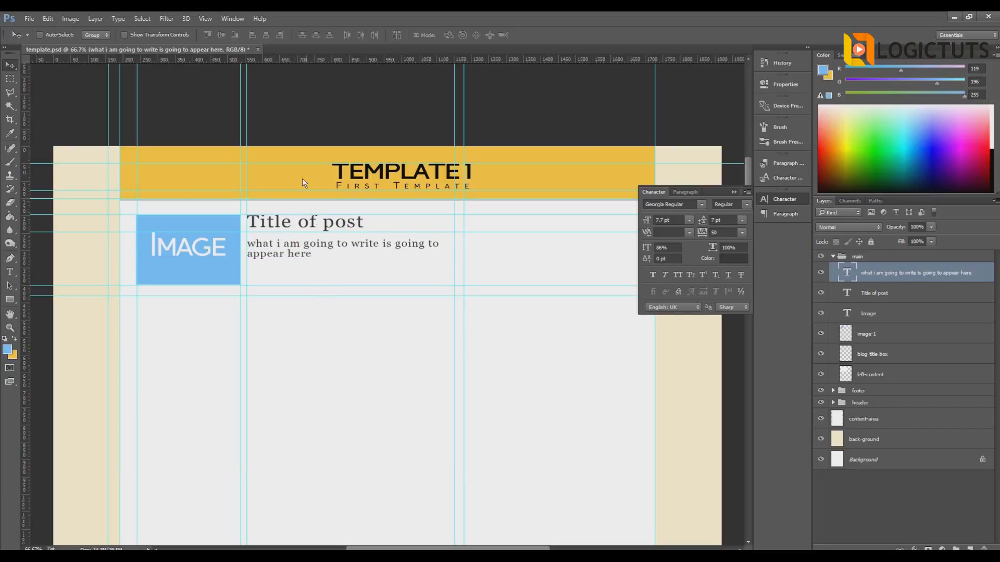
pyautogui.moveTo(295, 62); pyautogui.dragTo(301, 244)
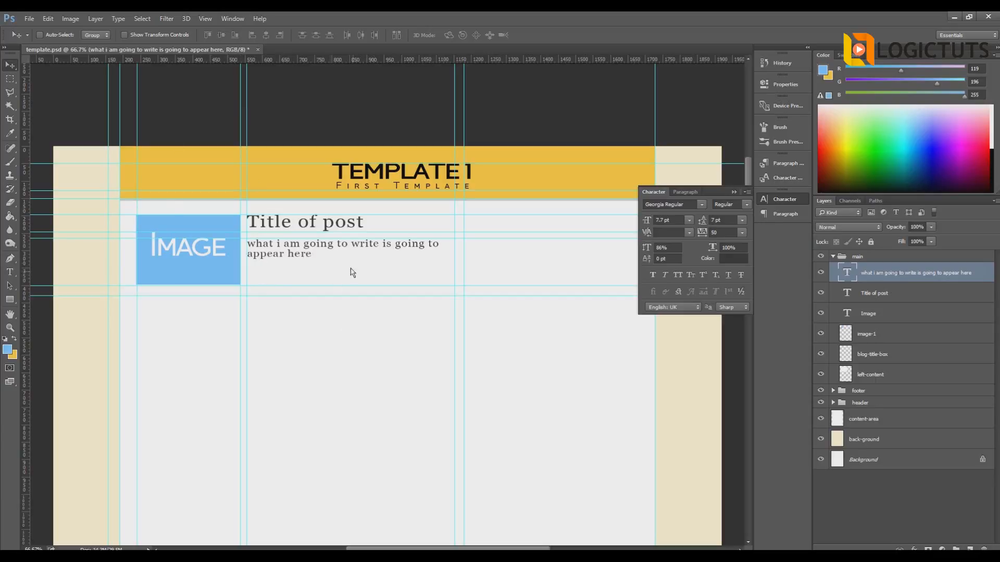
pyautogui.moveTo(256, 63); pyautogui.dragTo(301, 265)
pyautogui.moveTo(27, 255); pyautogui.dragTo(375, 293)
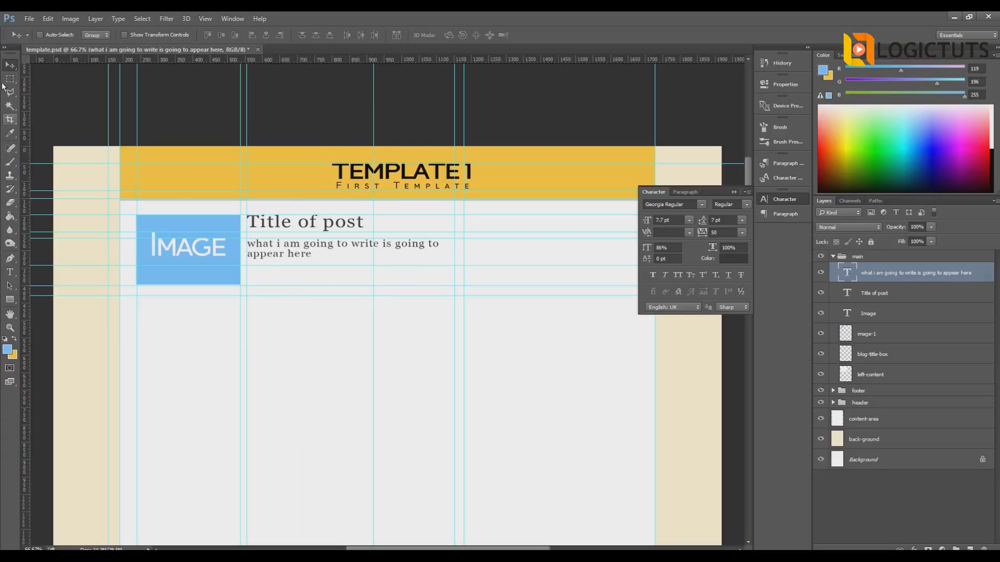
# - Set the foreground color to a dark blue with RGB 0, 86, 152
pyautogui.press('i')
pyautogui.click(8, 349)
pyautogui.click(691, 208)
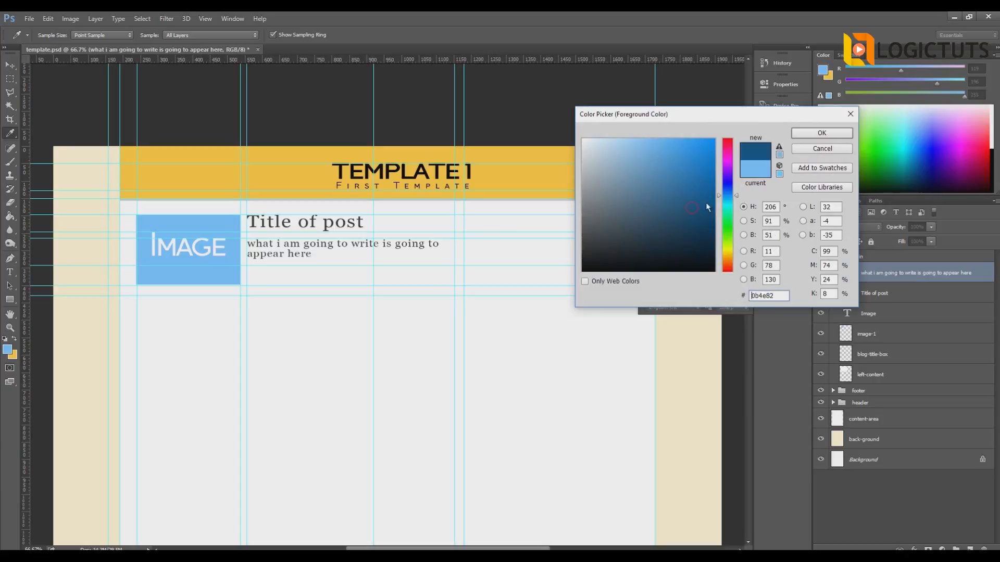
pyautogui.click(821, 133)
# - Select the guide-bounded rectangle below the paragraph and fill it with the dark blue on a new layer named button
pyautogui.press('m')
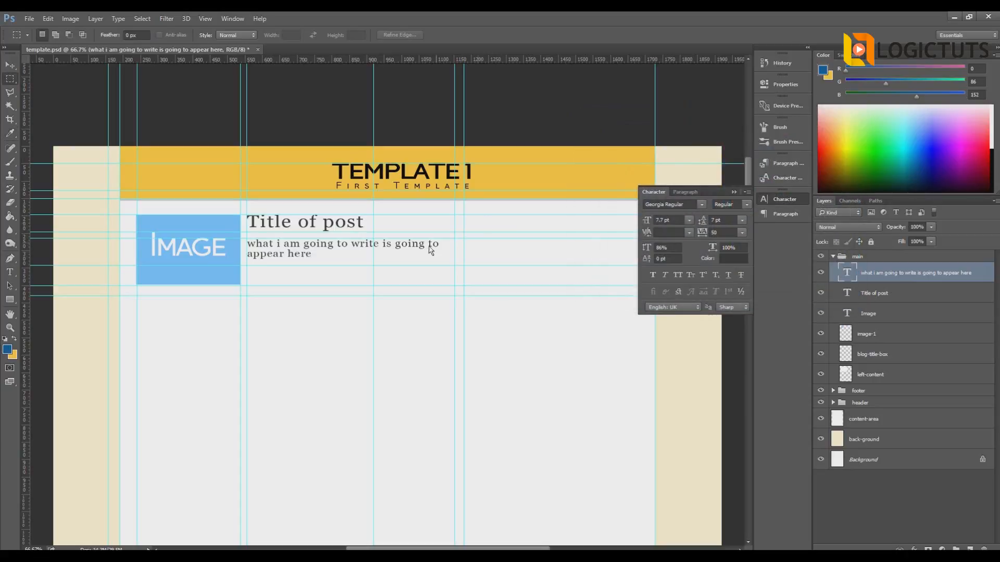
pyautogui.moveTo(374, 267); pyautogui.dragTo(454, 286)
pyautogui.click(10, 216)
pyautogui.hotkey('ctrl', 'shift', 'n')
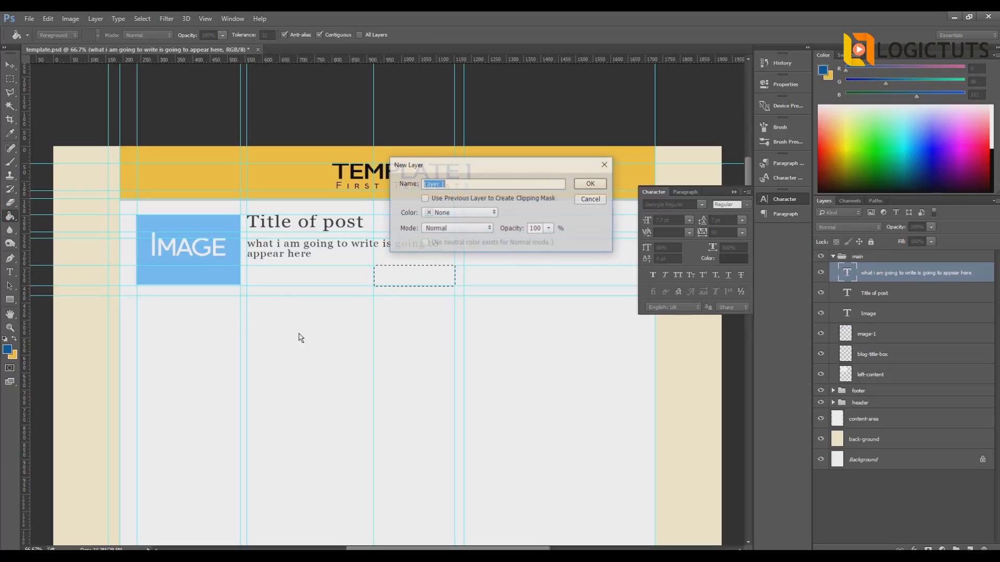
pyautogui.write('button')
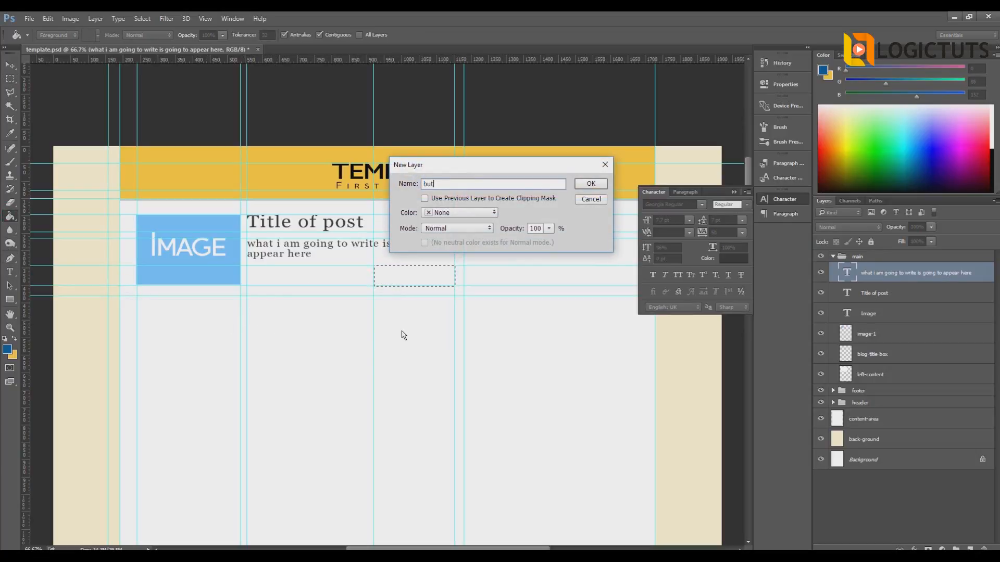
pyautogui.press('Return')
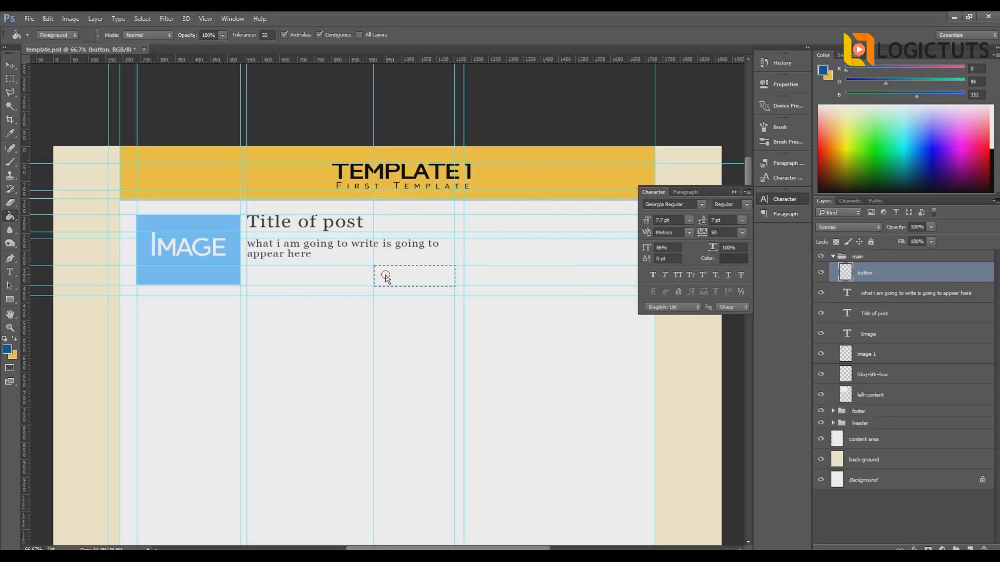
pyautogui.click(385, 278)
# - Add the text "read More" in white (#ffffff) and center it on the dark blue button
pyautogui.click(9, 271)
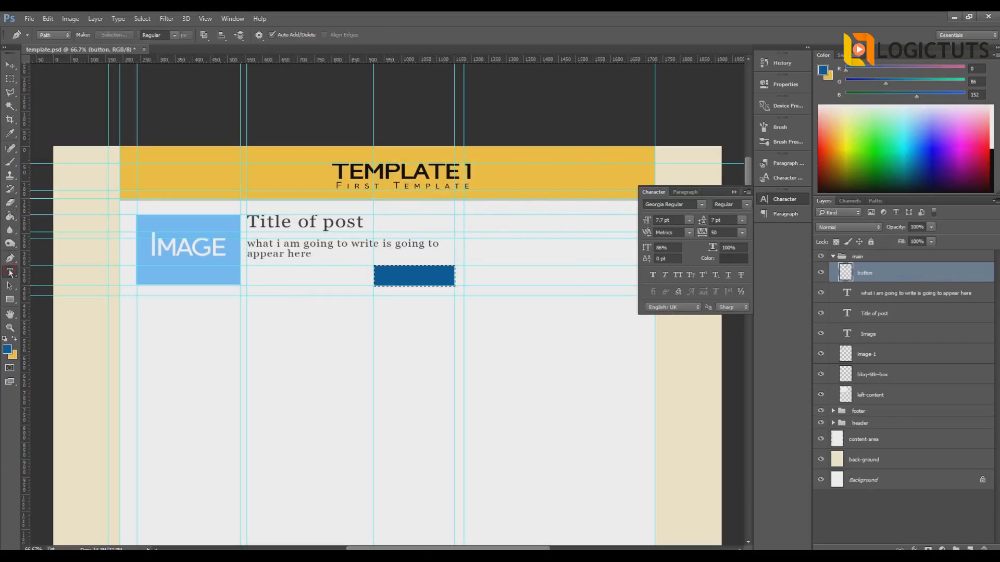
pyautogui.click(382, 272)
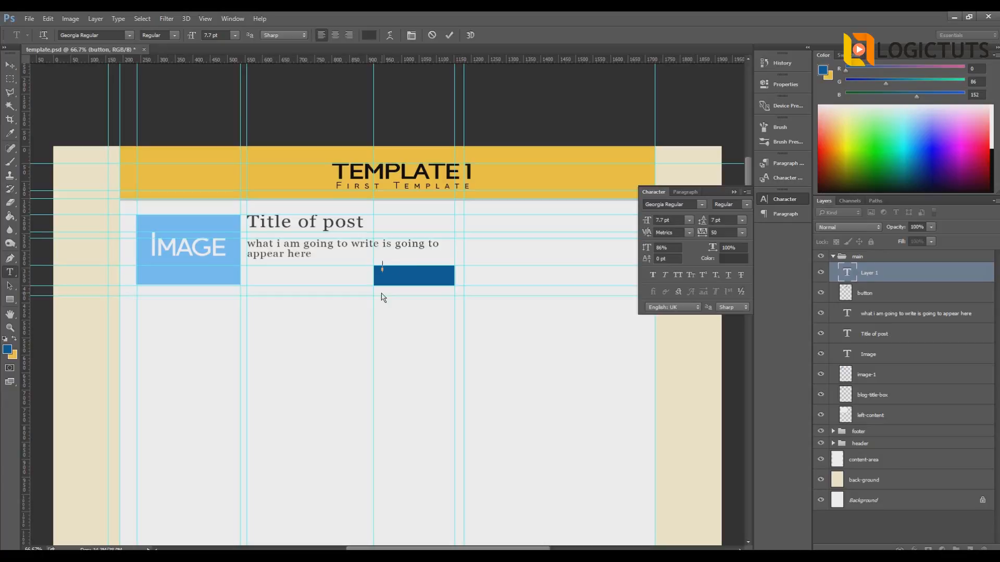
pyautogui.press('BackSpace')
pyautogui.press('BackSpace')
pyautogui.hotkey('ctrl', 'a')
pyautogui.click(369, 35)
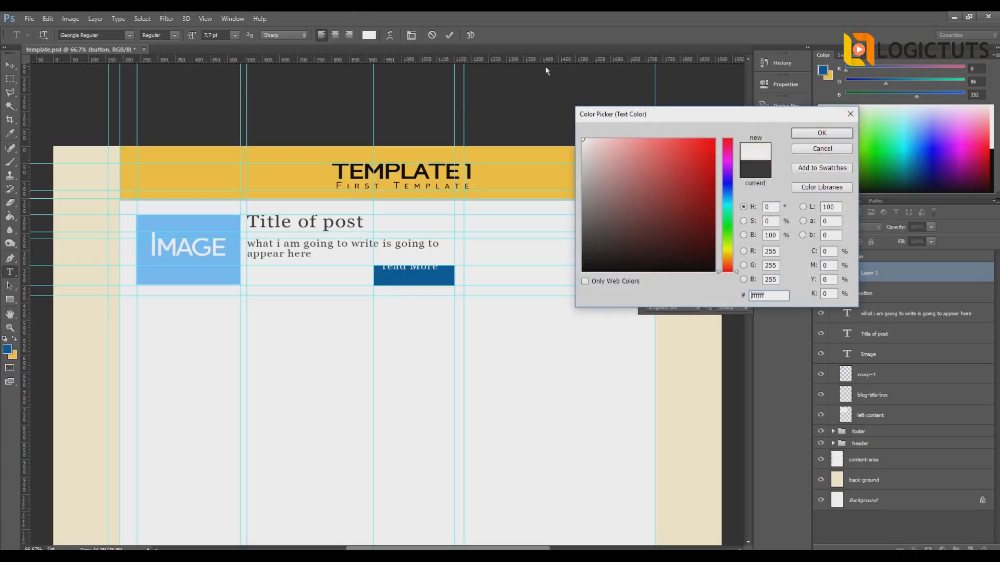
pyautogui.click(822, 134)
pyautogui.hotkey('ctrl', 'Return')
pyautogui.press('v')
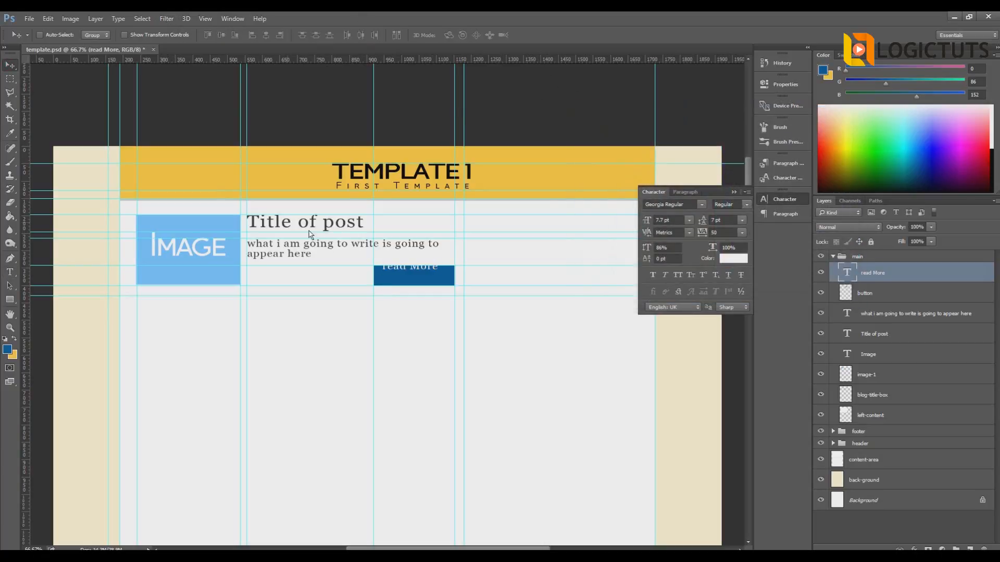
pyautogui.moveTo(411, 278); pyautogui.dragTo(411, 286)
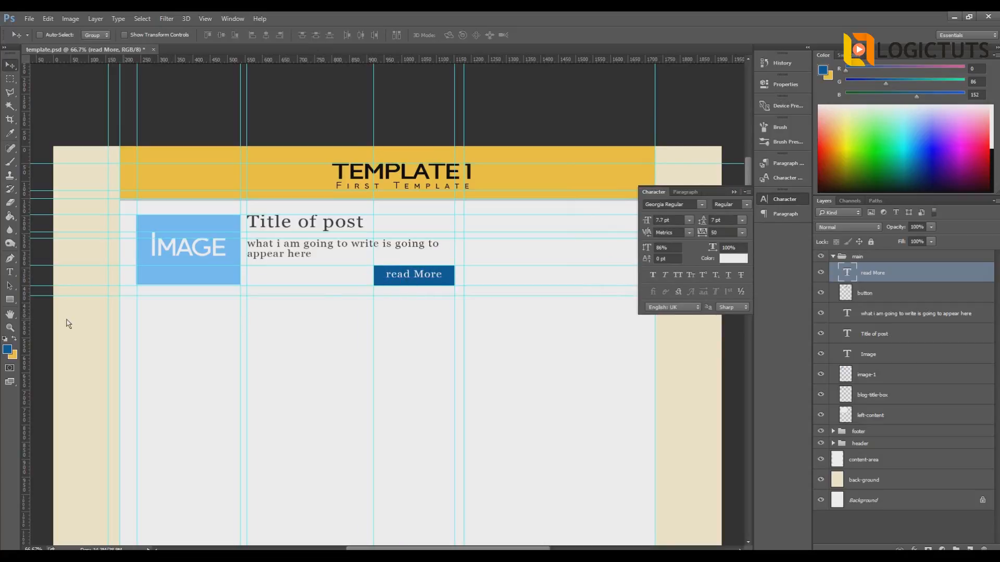
# - Examine the whole page layout, then return to a close view of the blog post block
pyautogui.click(10, 328)
pyautogui.keyDown('alt'); pyautogui.click(324, 290); pyautogui.keyUp('alt')
pyautogui.keyDown('alt'); pyautogui.click(397, 279); pyautogui.keyUp('alt')
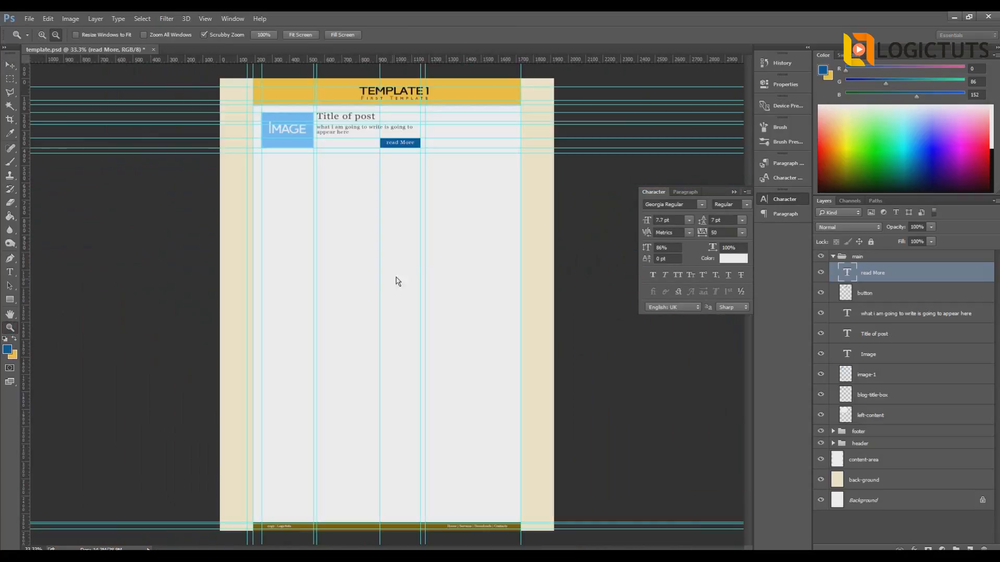
pyautogui.click(452, 192)
pyautogui.keyDown('alt'); pyautogui.click(341, 125); pyautogui.keyUp('alt')
pyautogui.click(346, 122)
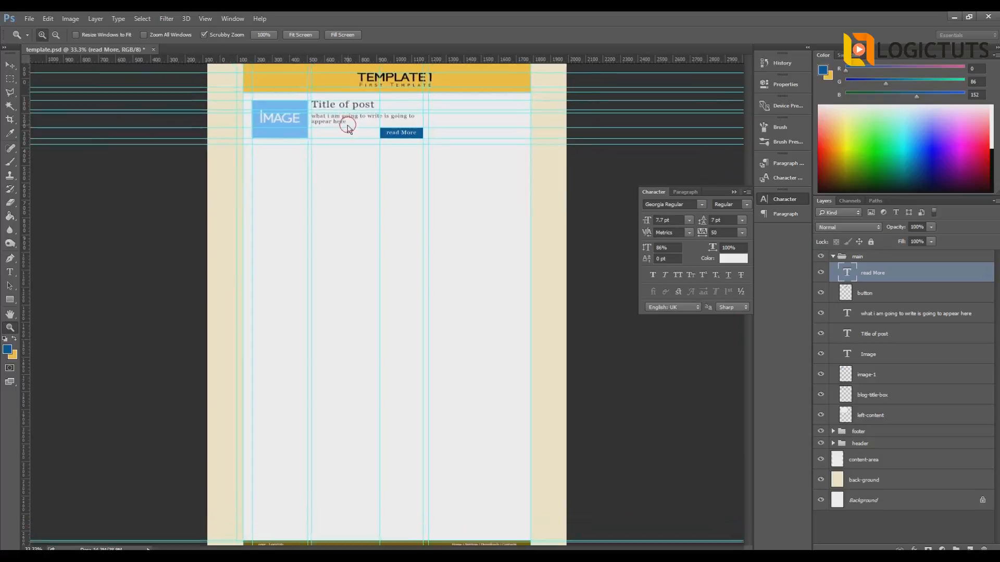
pyautogui.click(352, 113)
pyautogui.scroll(2, 437, 136)
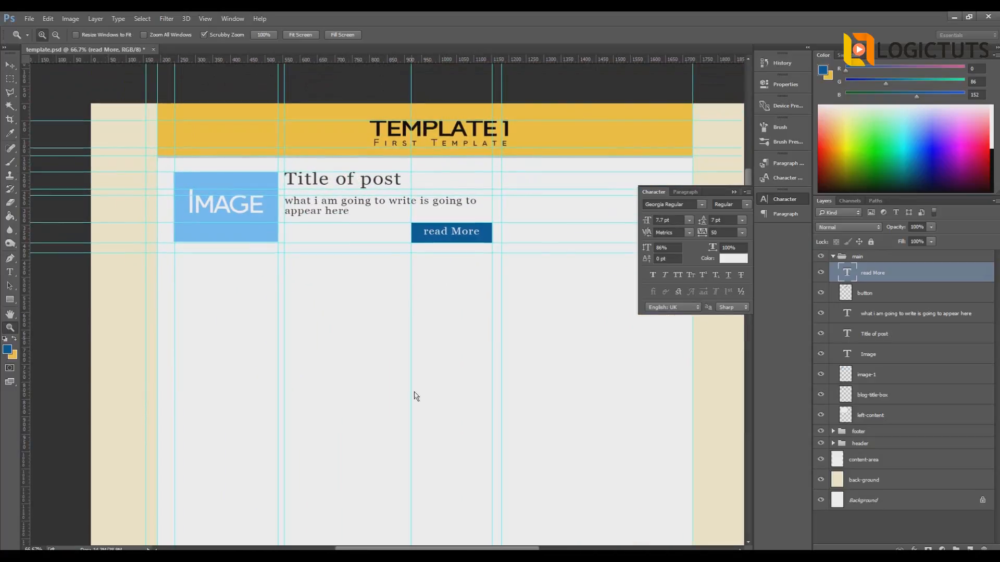
# - Switch to notes.txt in Notepad, start new lines below the blog-image block and review the existing notes
pyautogui.click(525, 555)
pyautogui.moveTo(461, 52); pyautogui.dragTo(553, 52)
pyautogui.press('Down')
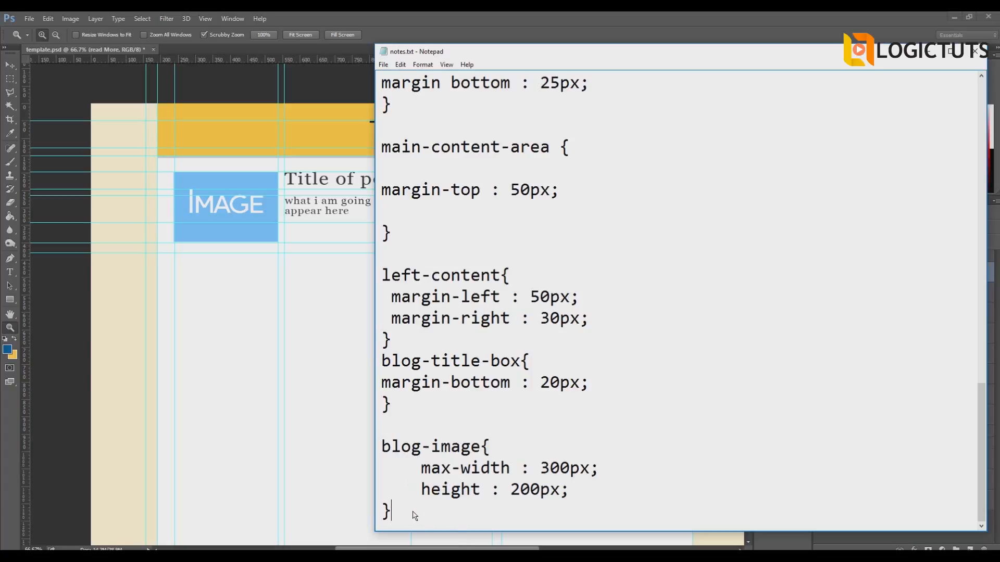
pyautogui.press('Return')
pyautogui.press('Return')
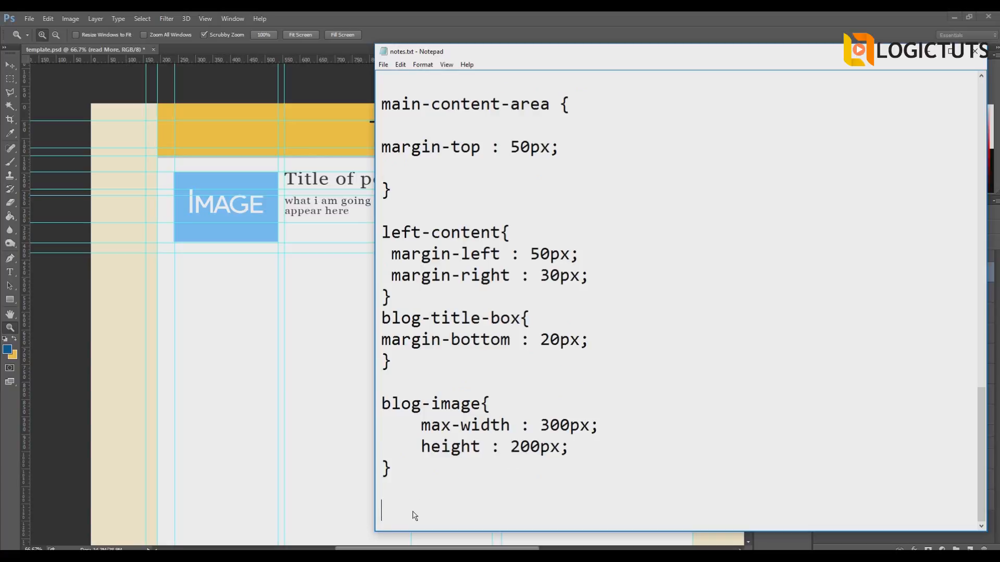
pyautogui.scroll(12, 552, 306)
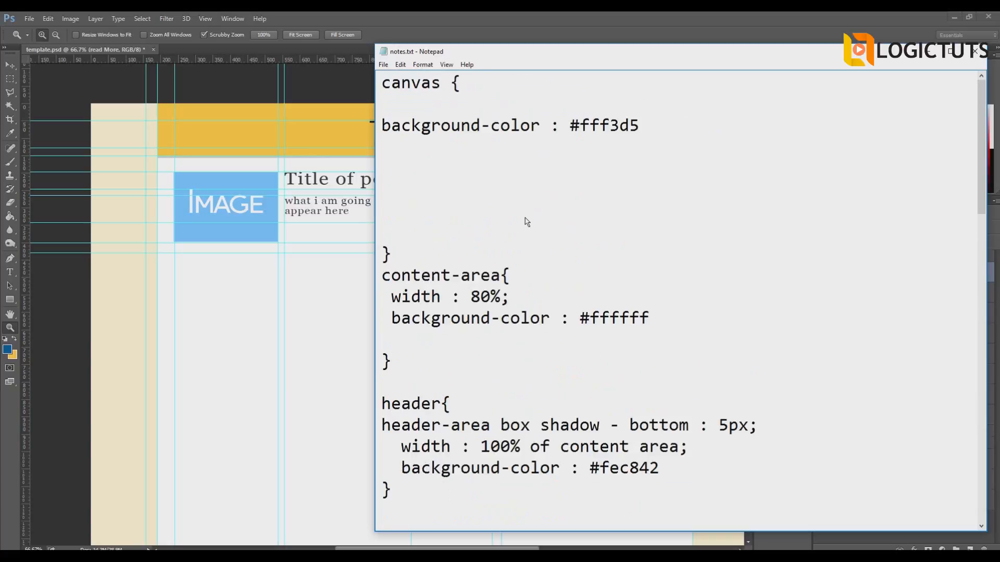
pyautogui.scroll(-6, 522, 224)
pyautogui.scroll(-10, 522, 224)
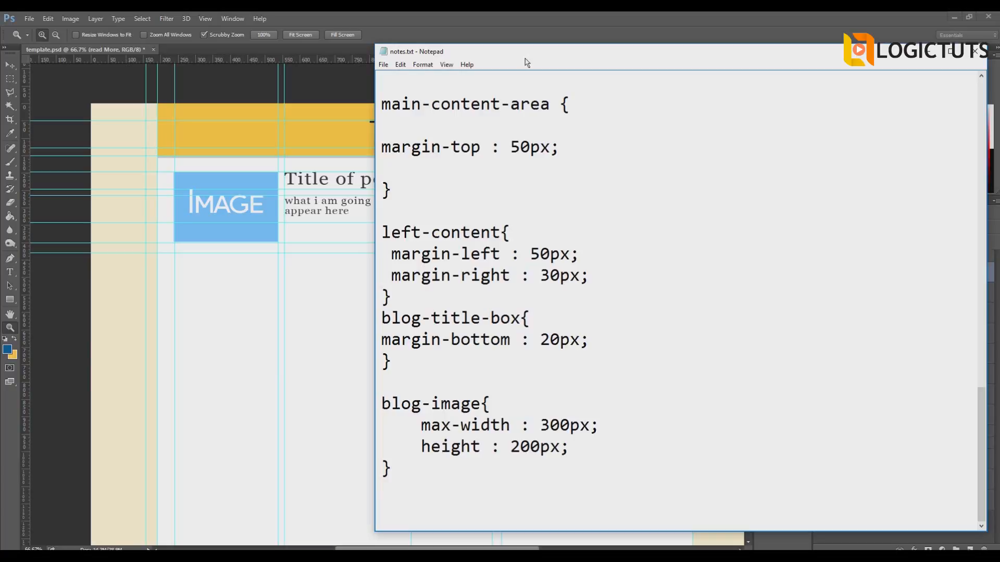
# - Add a blog-title{ } block at the end of the notes with a font-size property
pyautogui.write('blog')
pyautogui.write('-title{  ')
pyautogui.write('}')
pyautogui.press('Left')
pyautogui.press('Return')
pyautogui.press('Return')
pyautogui.press('Up')
pyautogui.write('font-size')
# - Select the Title of post text in Photoshop to check its size and record 13px as the blog-title font-size
pyautogui.click(270, 83)
pyautogui.click(12, 274)
pyautogui.tripleClick(363, 184)
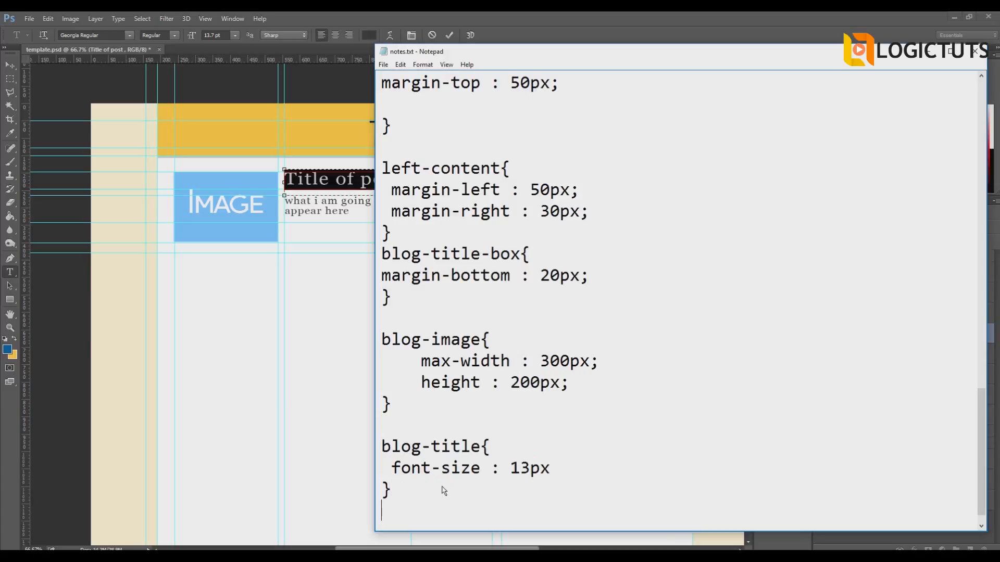
# - Add an empty "blog- text{}" block below the blog-title block in notes.txt
pyautogui.press('Return')
pyautogui.press('Return')
pyautogui.write('blog- text{ }')
pyautogui.press('Left')
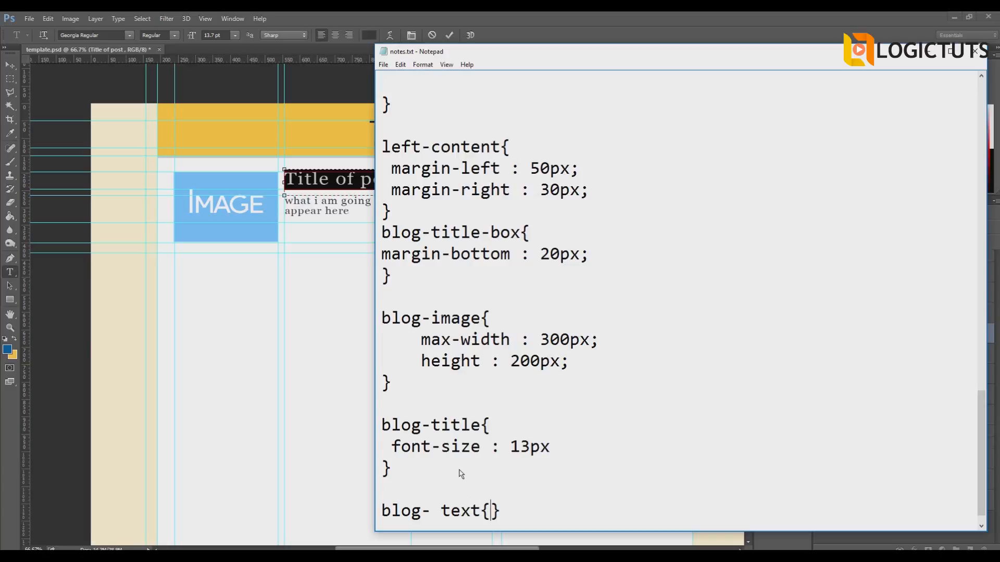
# - Put the blog- text block's closing brace on its own line and add an empty blog-button{ } block below it
pyautogui.press('Return')
pyautogui.press('Right')
pyautogui.press('Return')
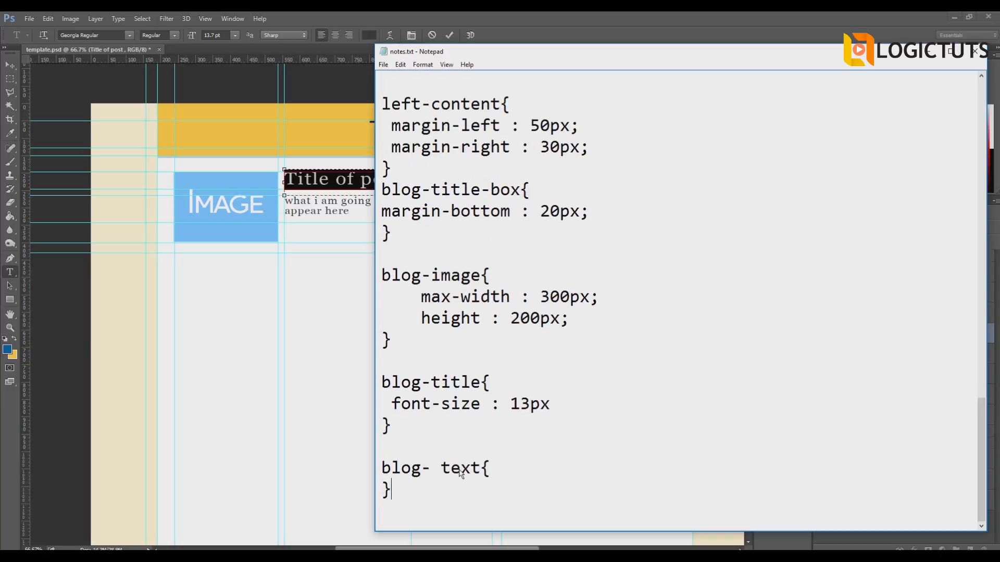
pyautogui.press('Return')
pyautogui.press('Return')
pyautogui.write('blog-button {}')
pyautogui.press('Left')
pyautogui.press('Return')
pyautogui.press('BackSpace')
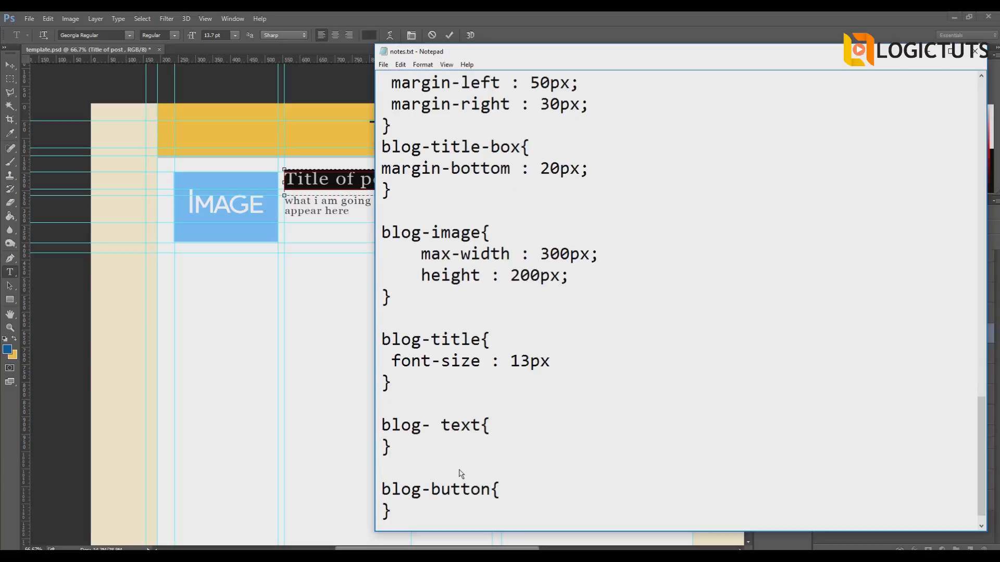
# - Switch to Photoshop and activate the excerpt text under the post title to check its font size
pyautogui.click(321, 221)
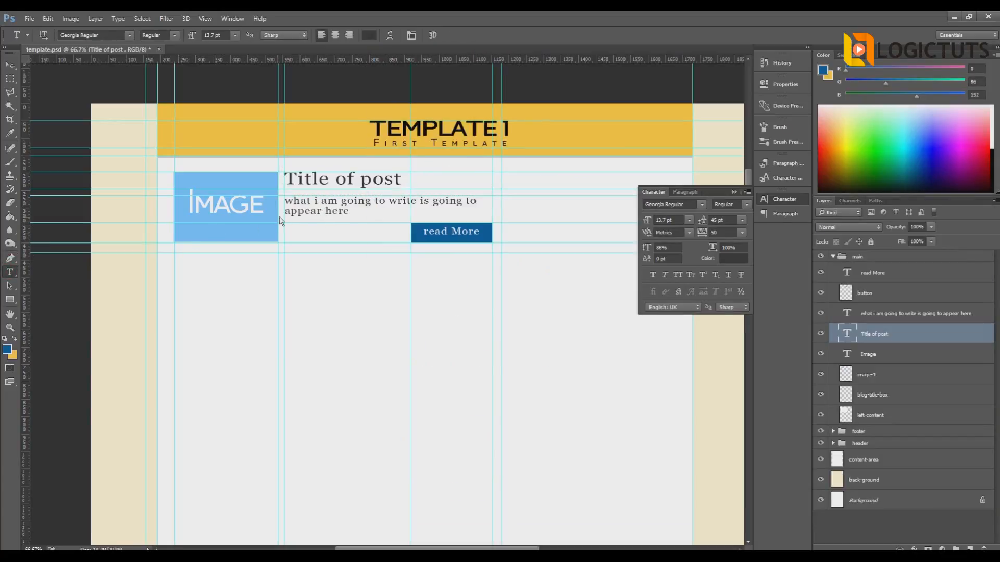
pyautogui.click(316, 211)
pyautogui.click(9, 244)
pyautogui.click(10, 259)
pyautogui.click(10, 272)
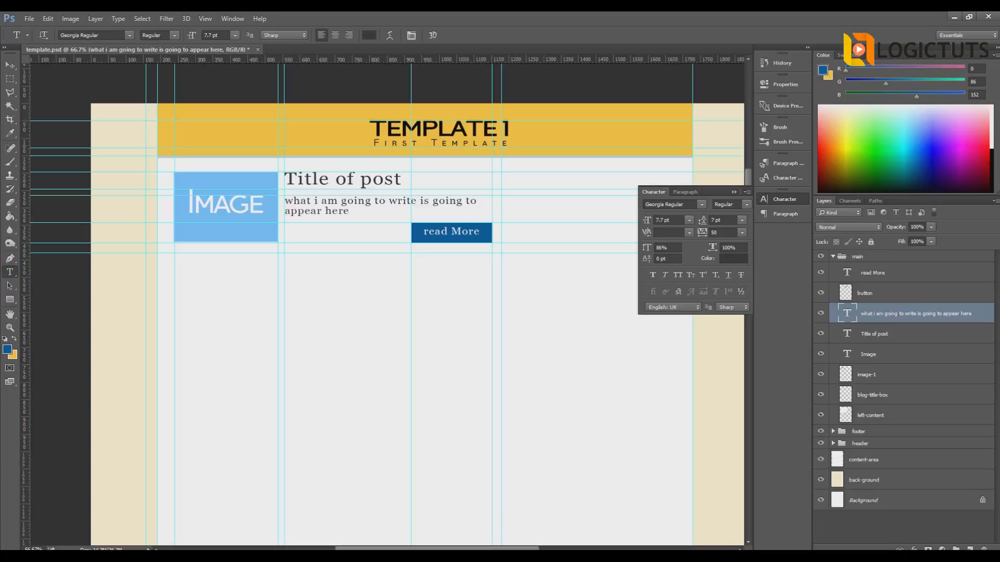
# - Switch to notes.txt, copy the blog-title font-size line into the blog- text block and set it to 8px
pyautogui.hotkey('alt', 'Tab')
pyautogui.click(492, 426)
pyautogui.moveTo(576, 367); pyautogui.dragTo(384, 367)
pyautogui.hotkey('ctrl', 'c')
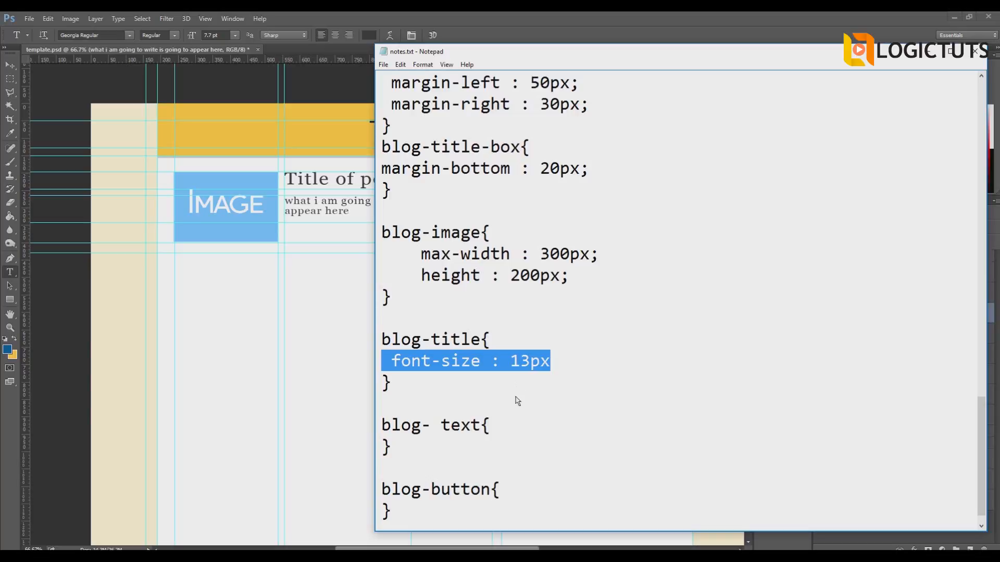
pyautogui.click(508, 436)
pyautogui.press('Return')
pyautogui.hotkey('ctrl', 'v')
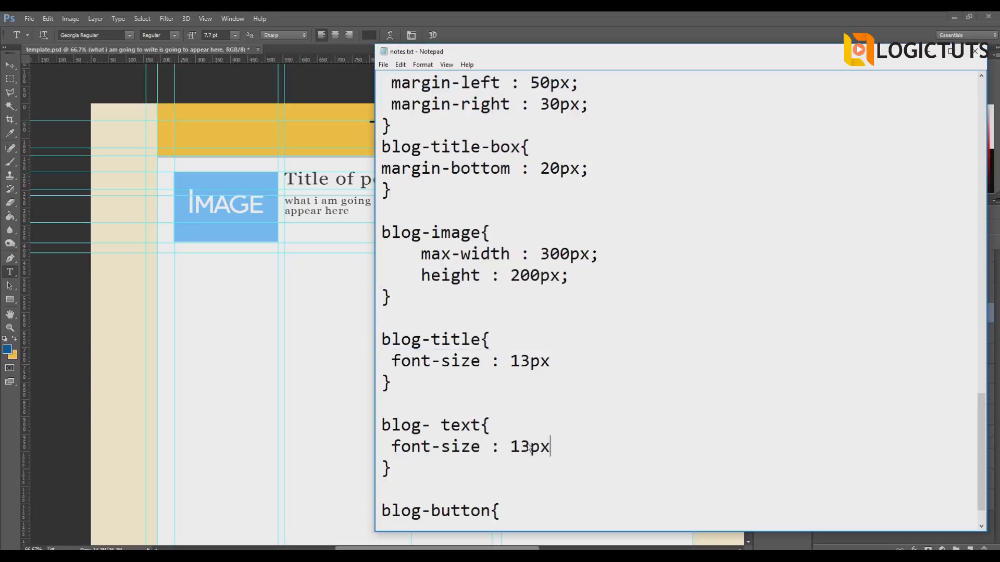
pyautogui.moveTo(530, 446); pyautogui.dragTo(516, 446)
pyautogui.write('8')
pyautogui.click(492, 491)
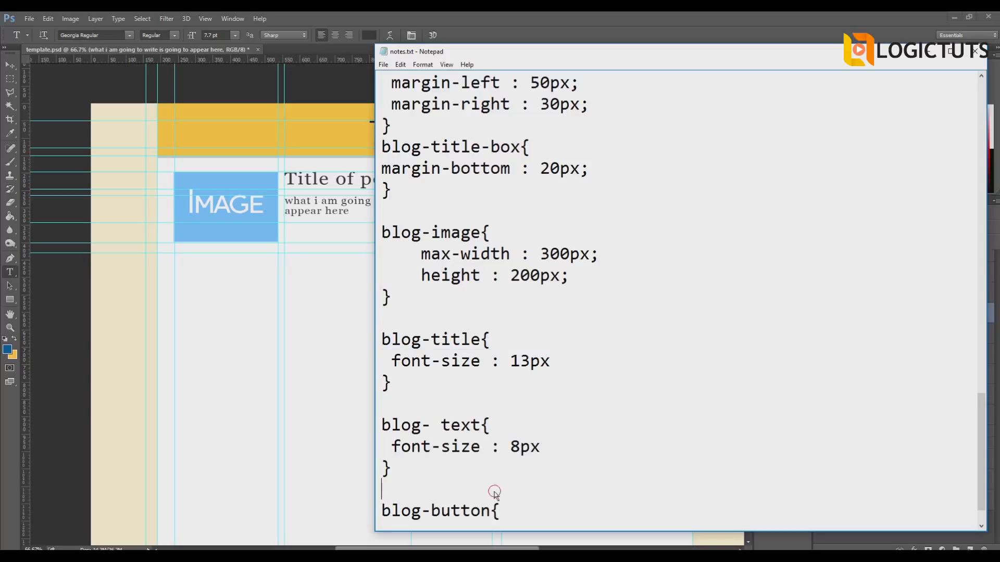
# - Add an aligned-right line inside the blog-button block, glancing at the button's placement in the Photoshop layout
pyautogui.click(504, 510)
pyautogui.scroll(-1, 504, 509)
pyautogui.press('Return')
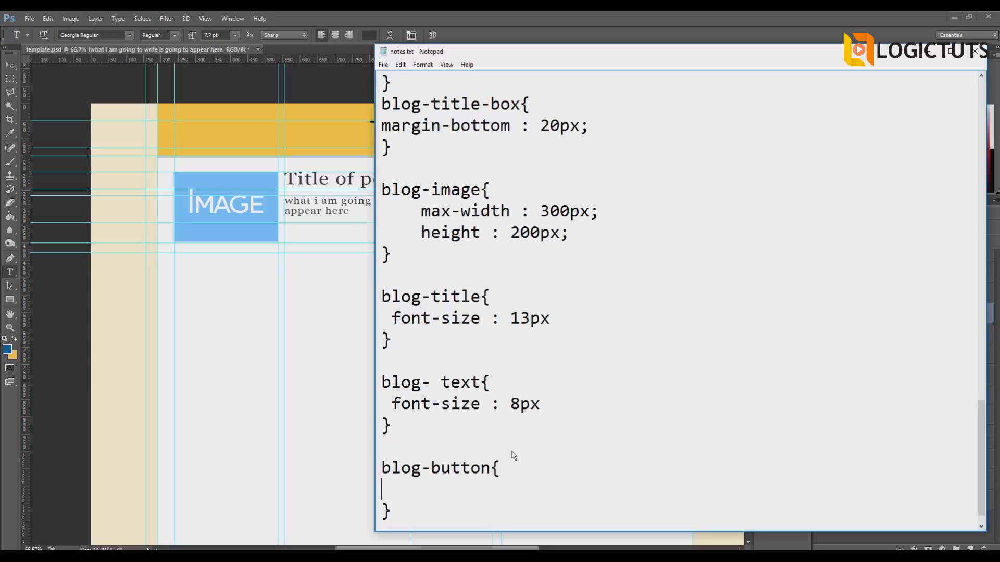
pyautogui.click(278, 363)
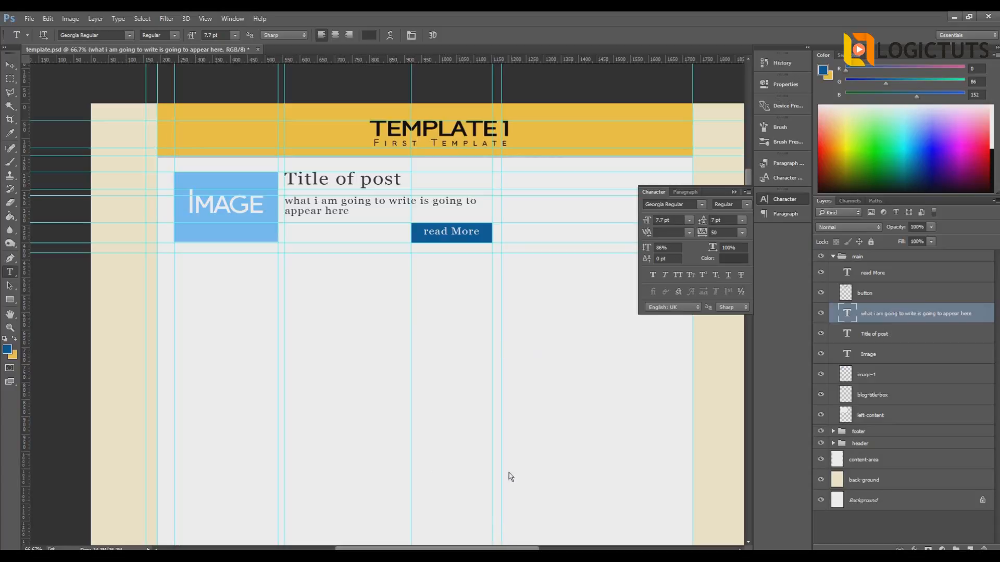
pyautogui.hotkey('alt', 'Tab')
pyautogui.write('al')
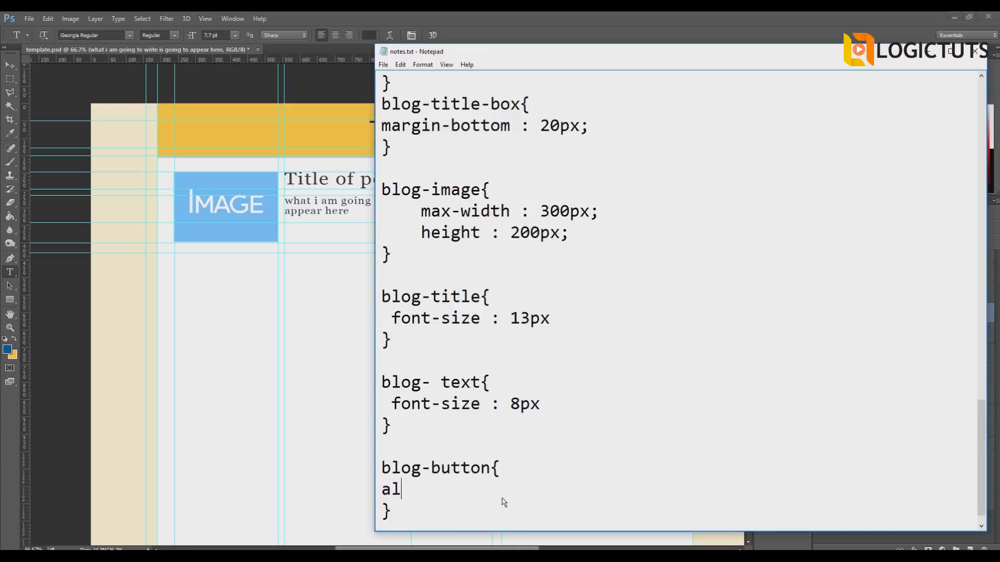
pyautogui.write('igned-right')
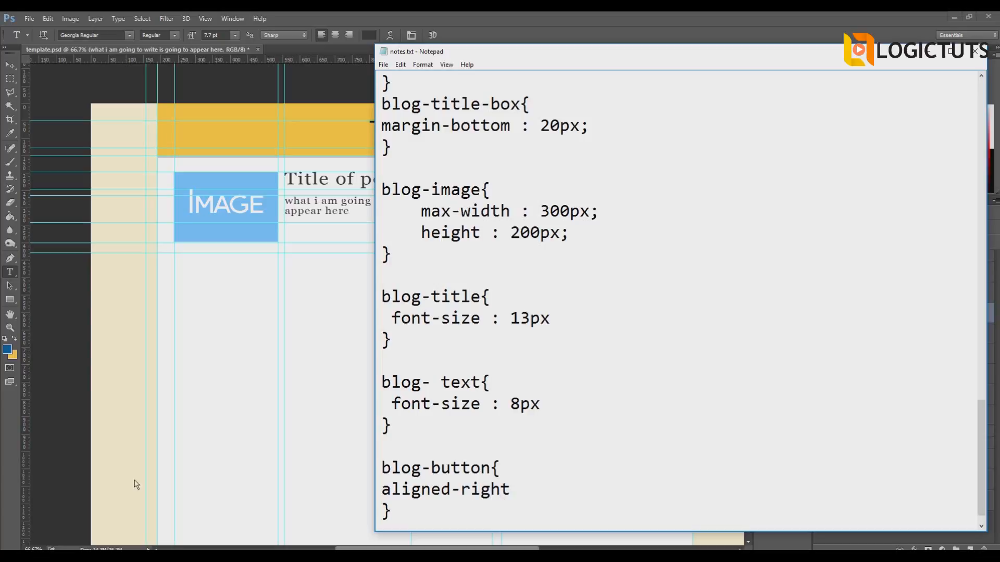
# - Look up the foreground colour's hex code in Photoshop and record background-color : #005698; in the blog-button block
pyautogui.hotkey('alt', 'Tab')
pyautogui.click(7, 350)
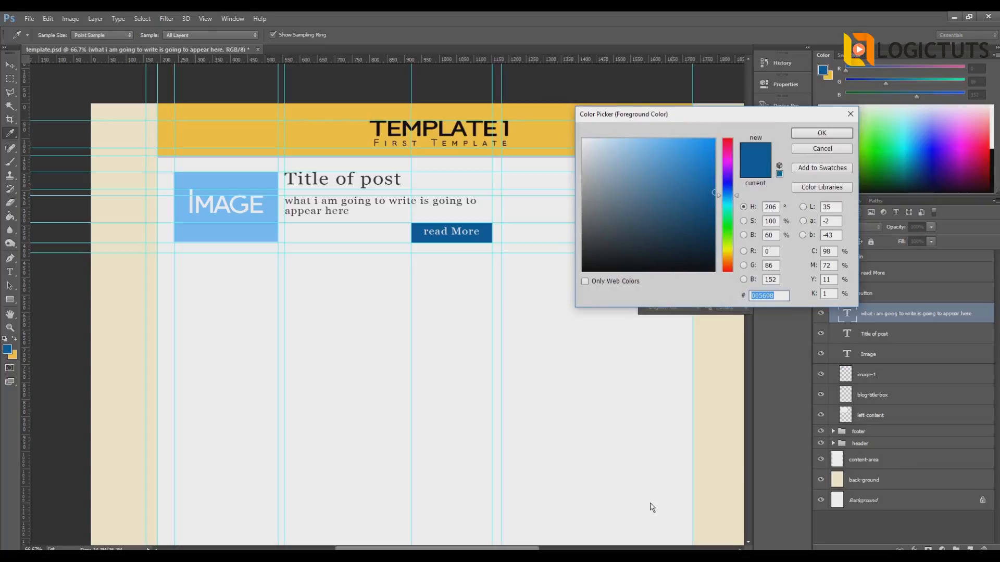
pyautogui.hotkey('alt', 'Tab')
pyautogui.press('Return')
pyautogui.write('background')
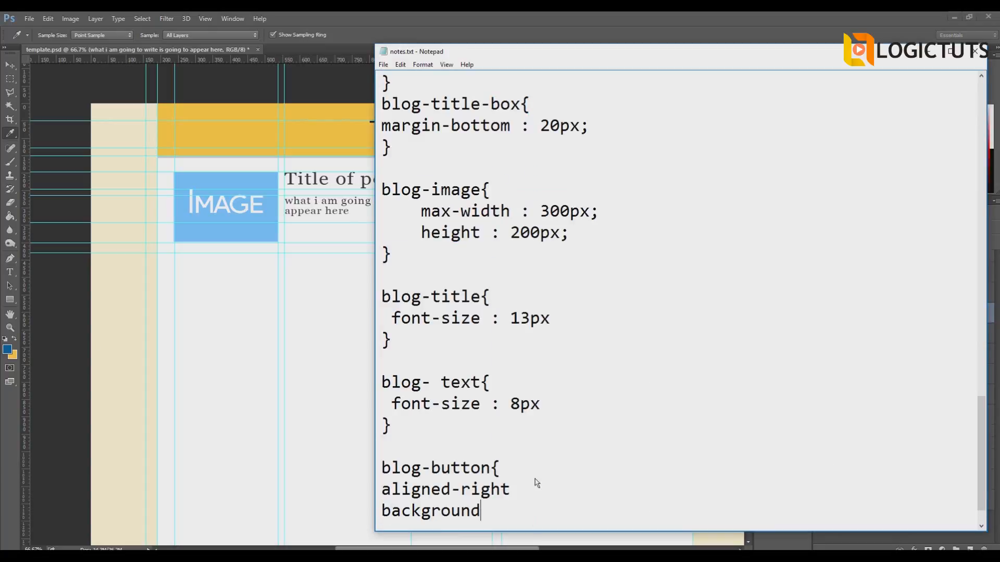
pyautogui.write('-color : #005698;')
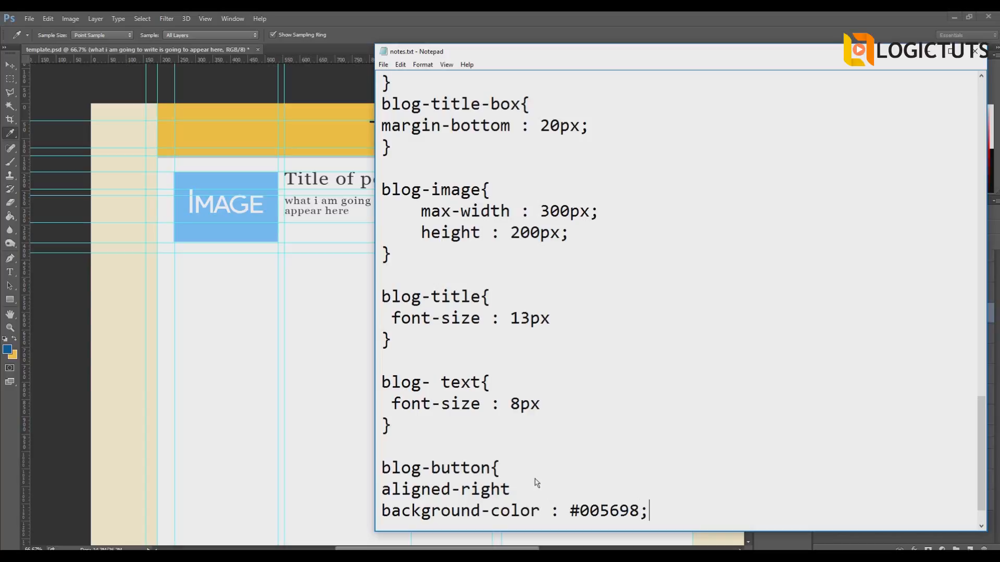
# - Add the line text-color : white; below the background colour in the blog-button block
pyautogui.press('Return')
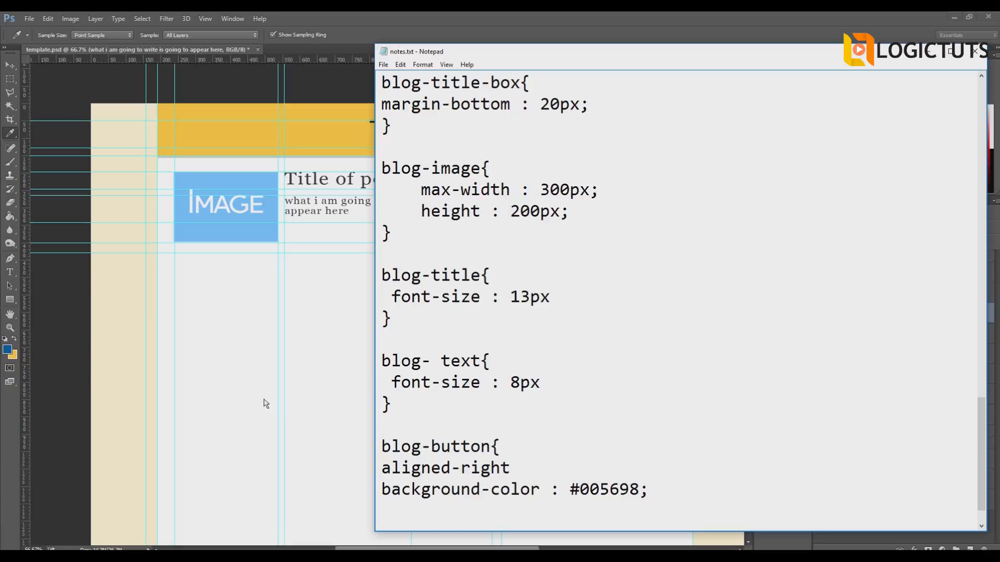
pyautogui.write('text-color')
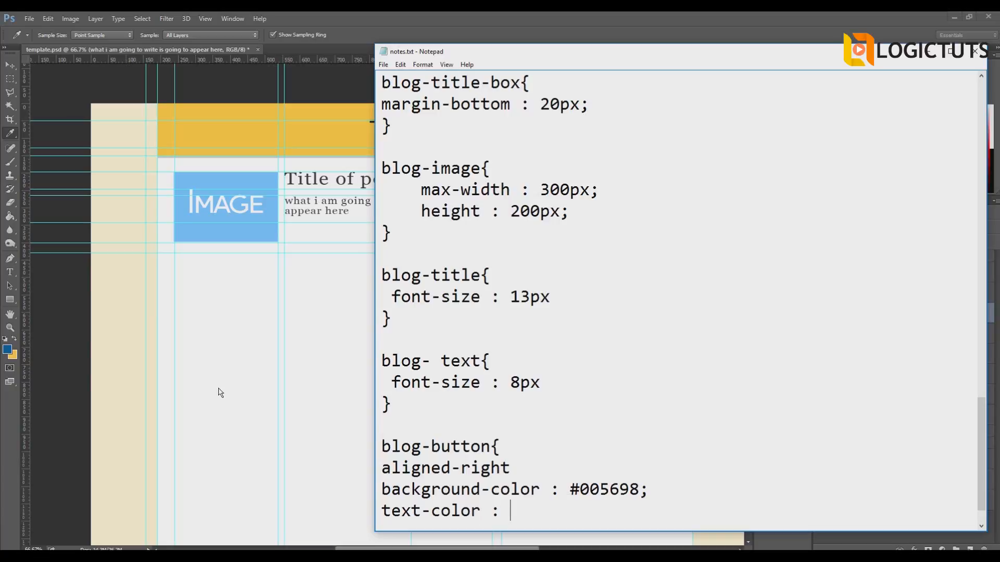
pyautogui.write(' : white;')
# - Copy the blog- text font-size line to the end of the blog-button block and set it to 5px
pyautogui.moveTo(563, 385); pyautogui.dragTo(393, 388)
pyautogui.hotkey('ctrl', 'c')
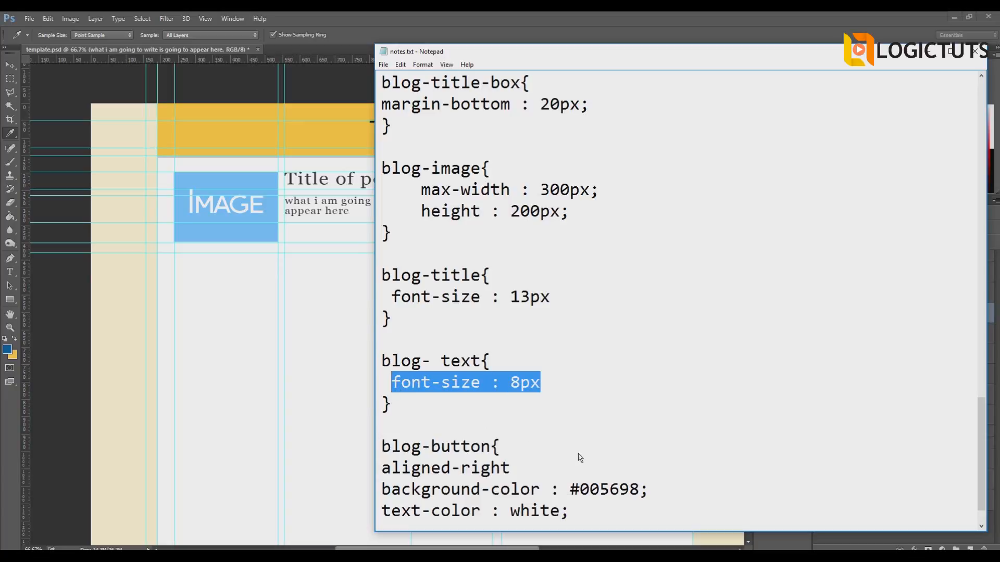
pyautogui.click(585, 510)
pyautogui.press('Return')
pyautogui.hotkey('ctrl', 'v')
pyautogui.moveTo(511, 514); pyautogui.dragTo(503, 515)
pyautogui.write('5')
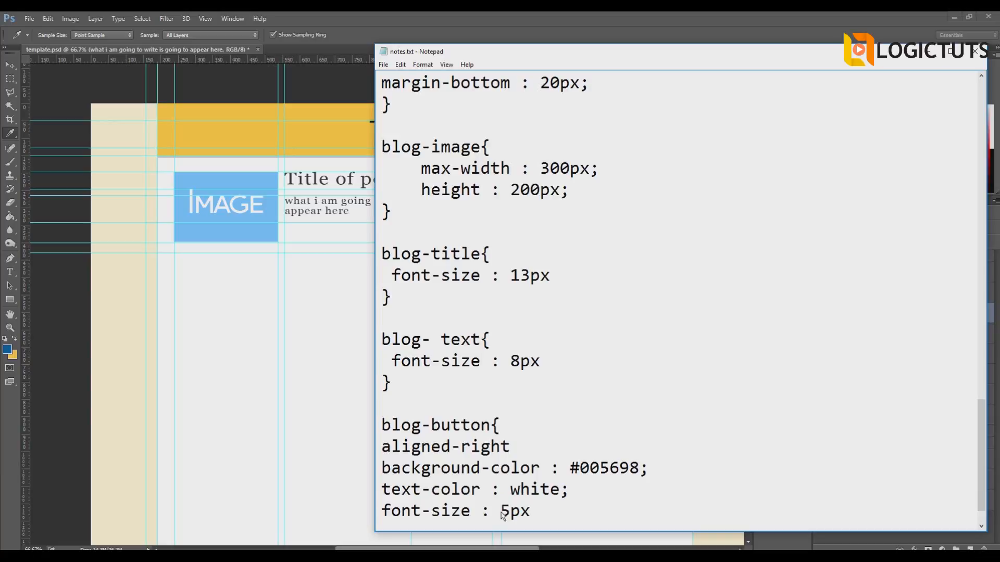
# - Switch back to Photoshop, accept the current foreground colour and collapse the Character settings to clear the canvas
pyautogui.click(216, 415)
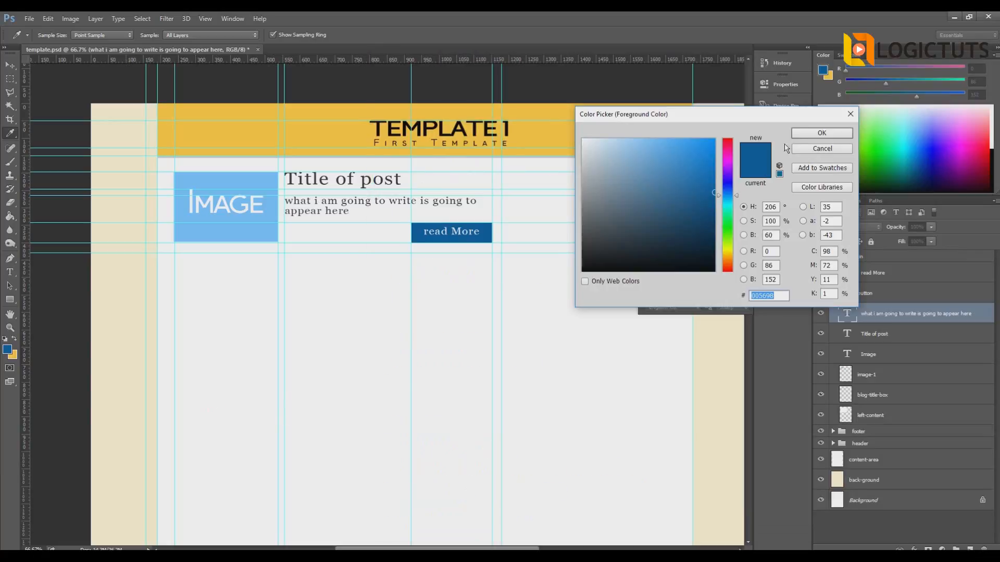
pyautogui.click(822, 132)
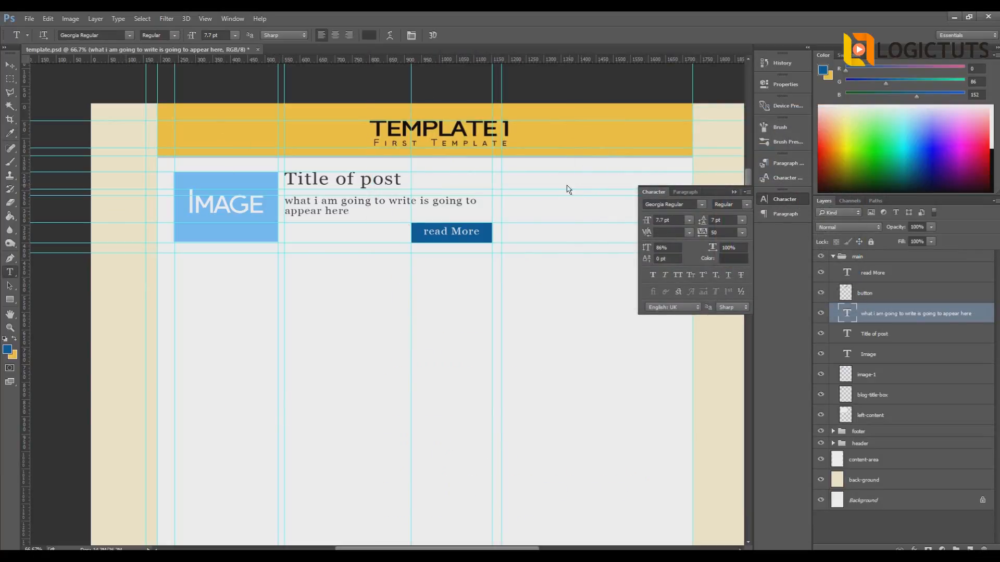
pyautogui.click(735, 192)
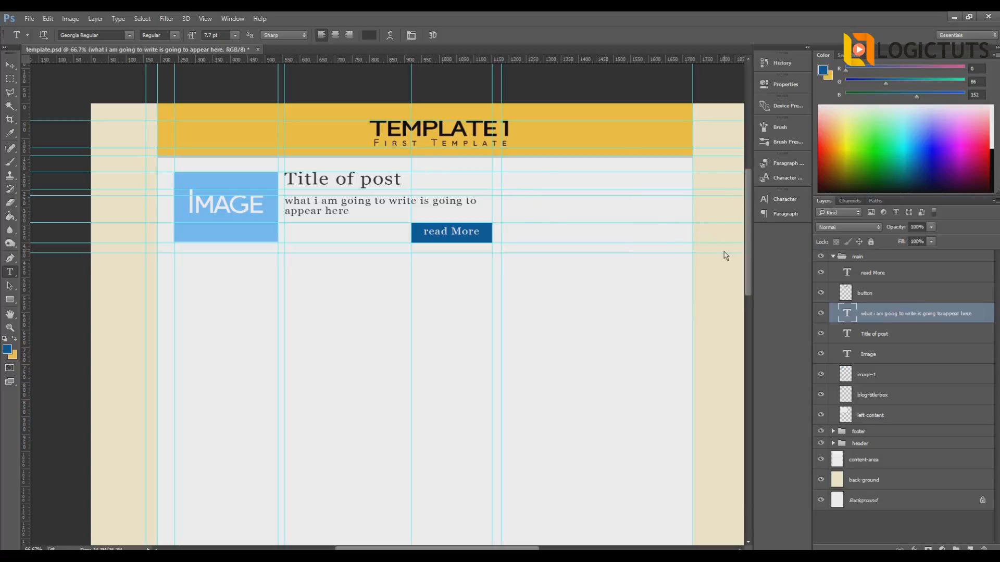
pyautogui.scroll(2, 536, 185)
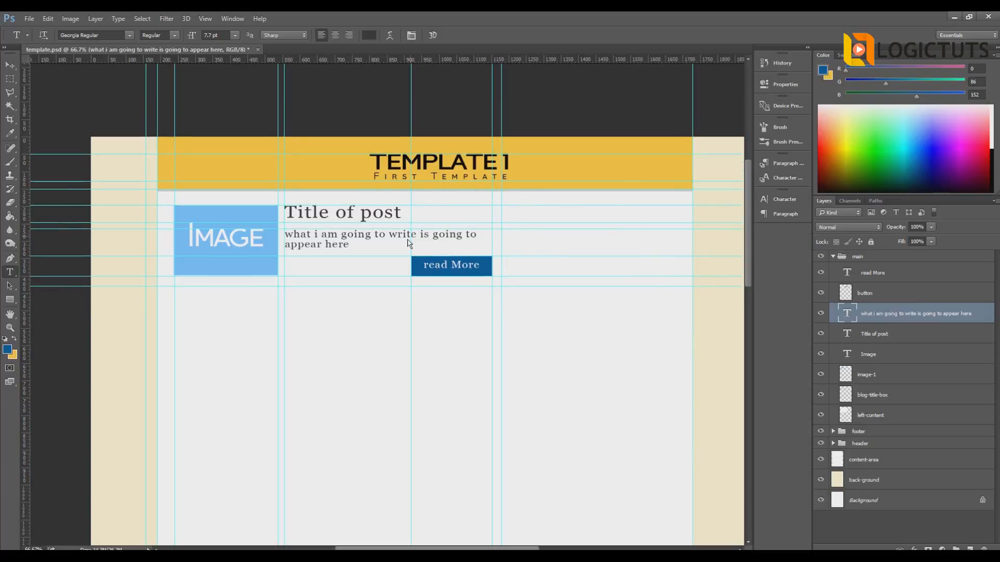